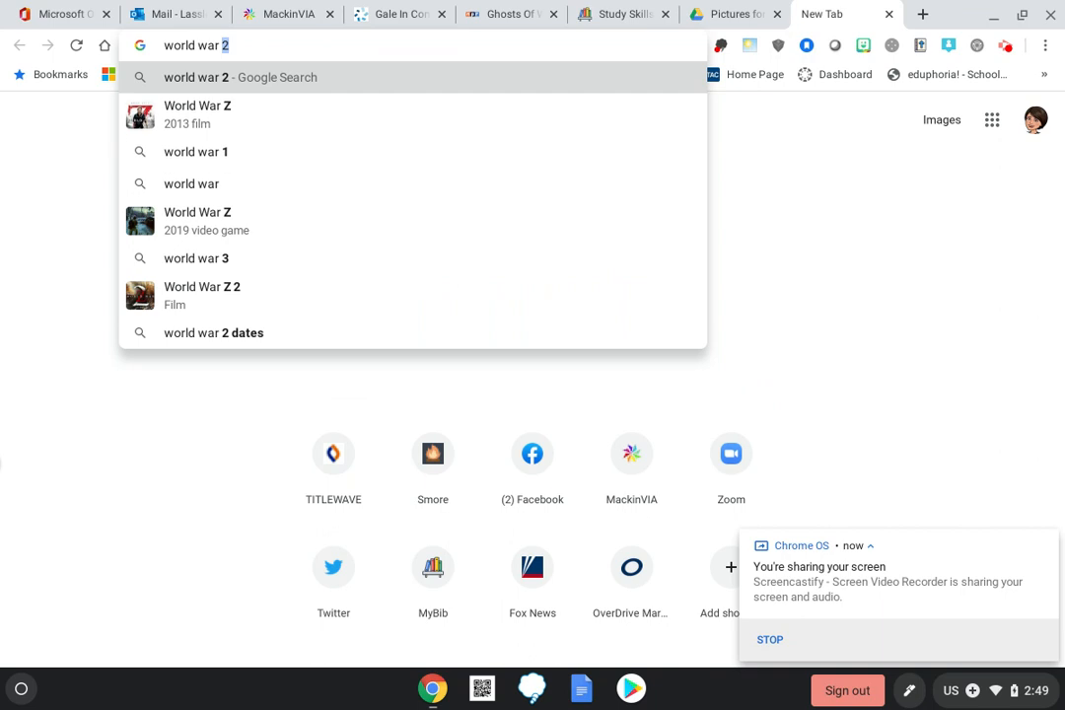
Step: Search Google Images for "world war ii" and filter the usage rights to Labeled for Reuse
text(ii)
key(Return)
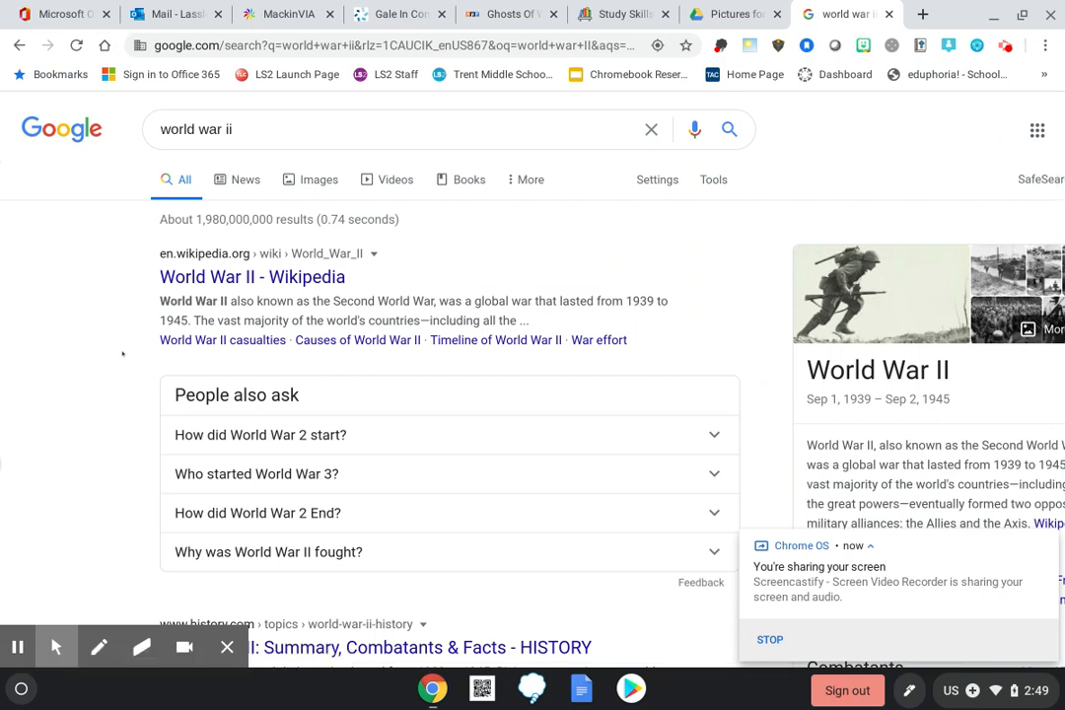
click(319, 180)
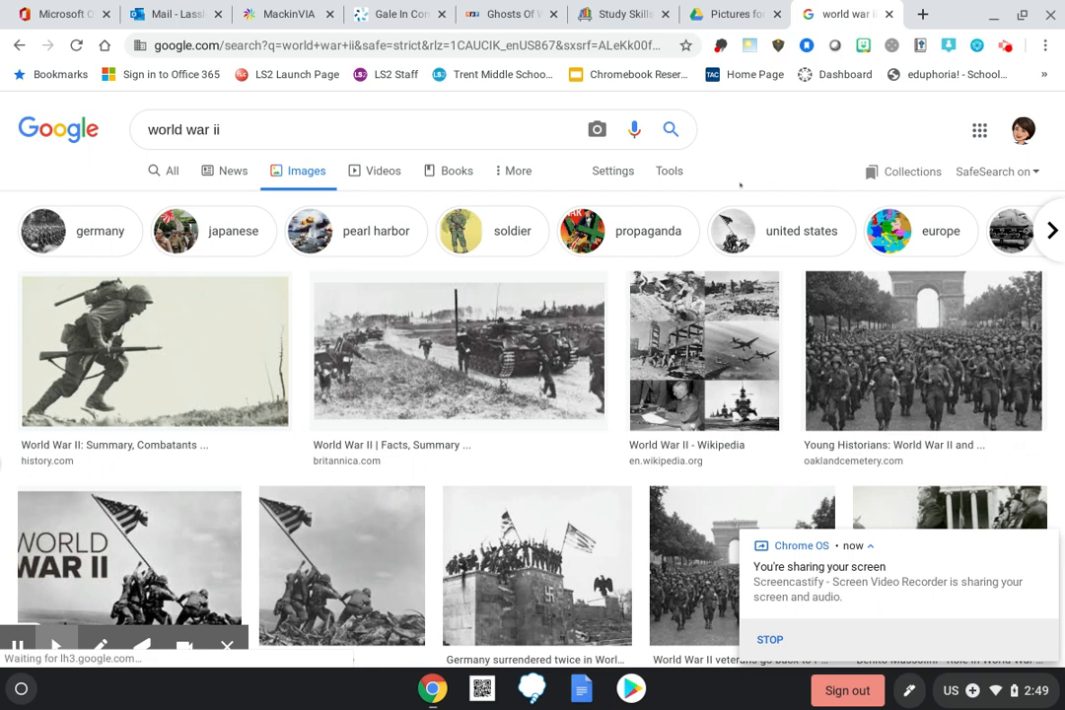
click(666, 170)
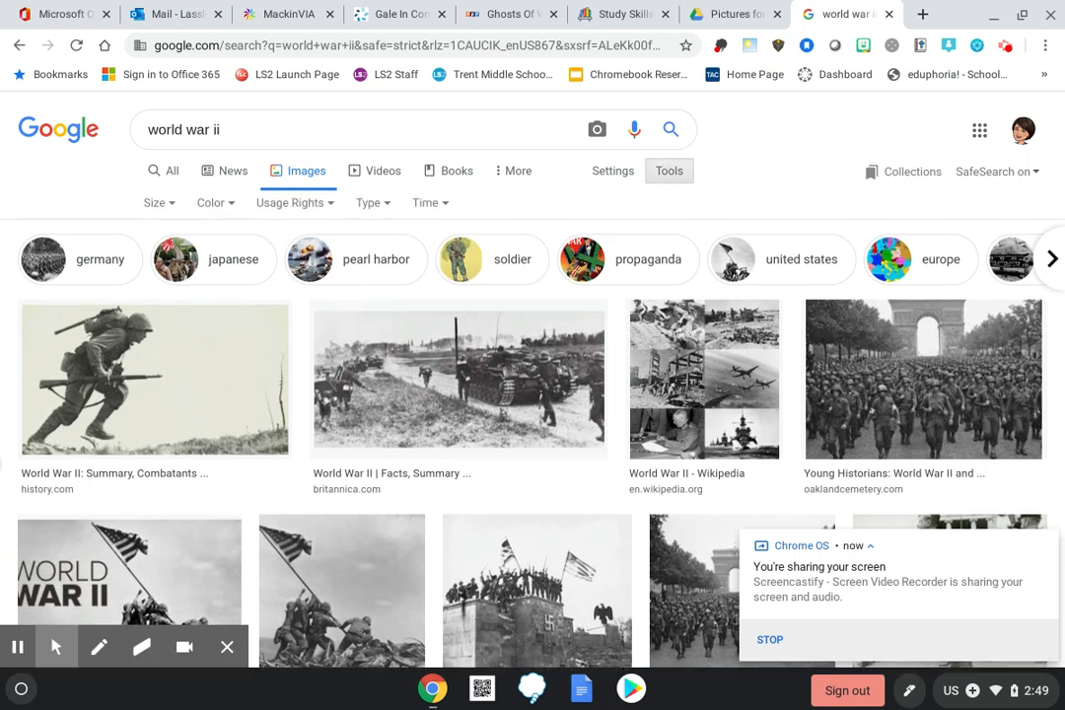
click(302, 203)
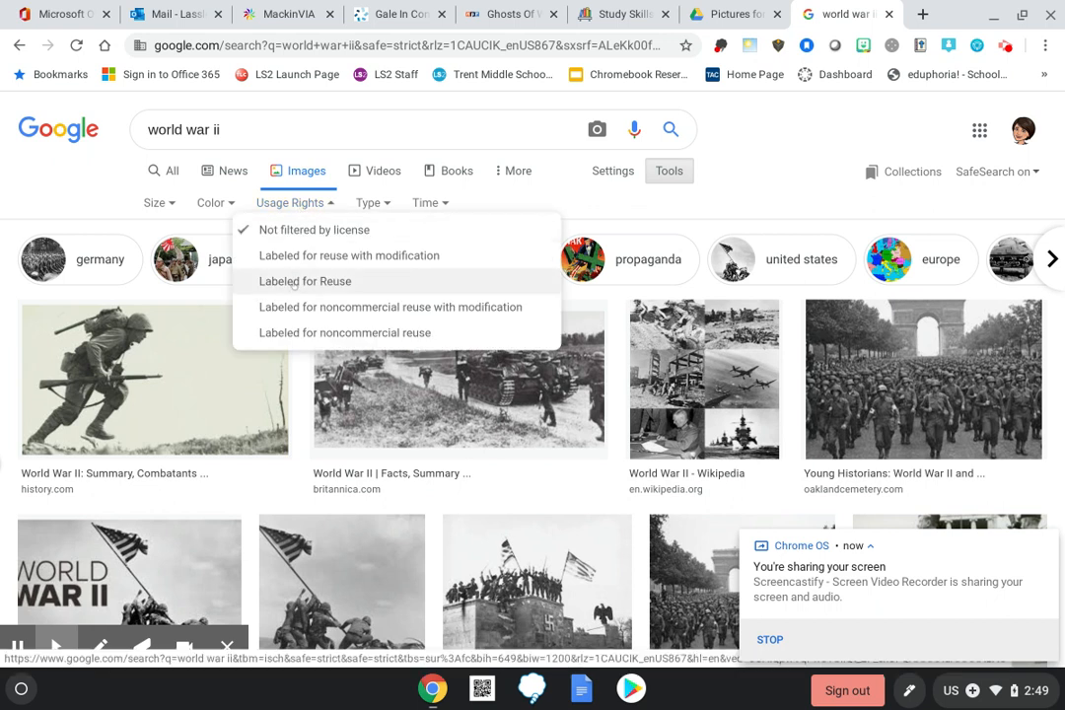
click(294, 282)
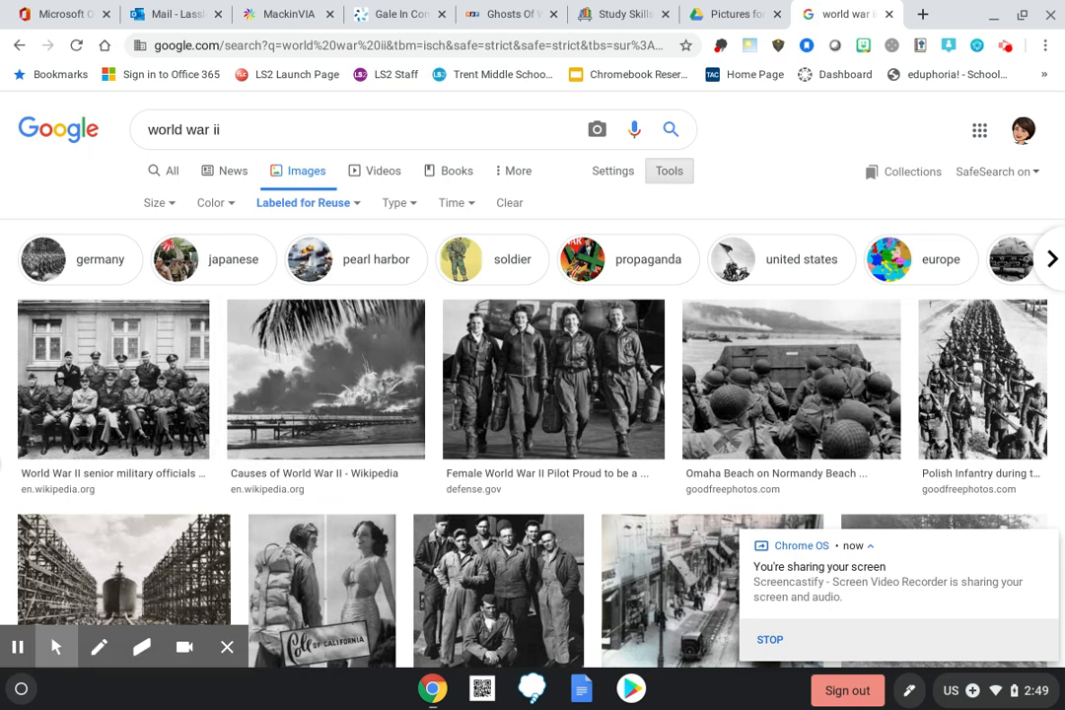
Step: Save the "DoD Identifies Missing World War II Marine" image to Downloads as 362758-V-SVS38-718.jpg
scroll(162, 507, down, 3)
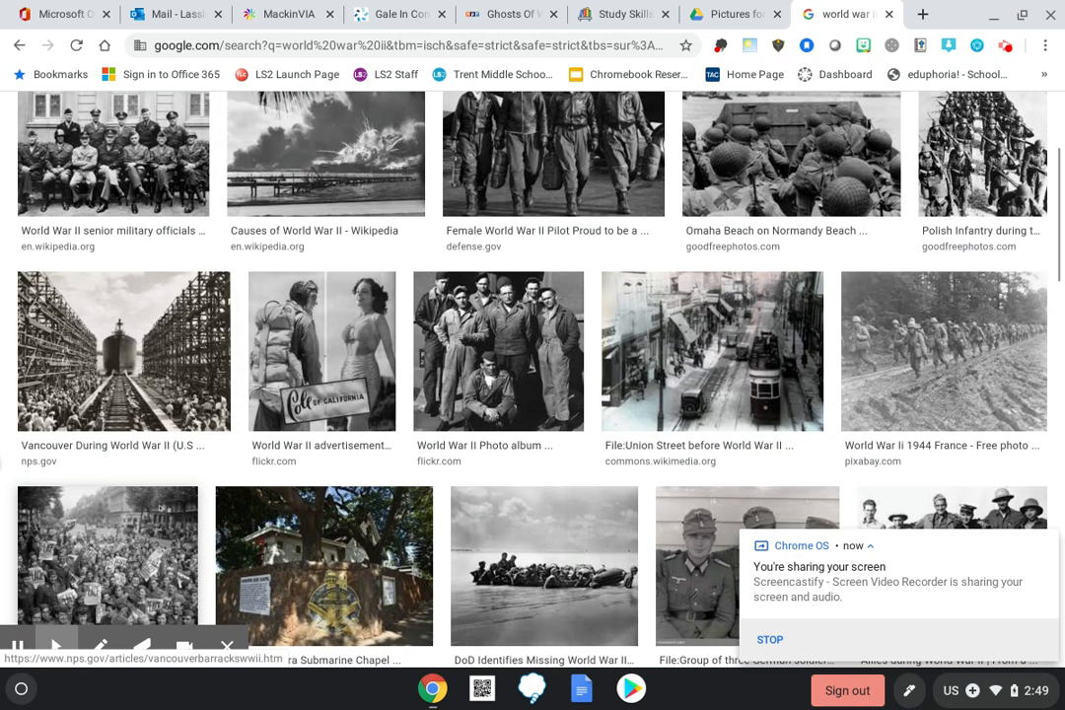
scroll(88, 503, down, 1)
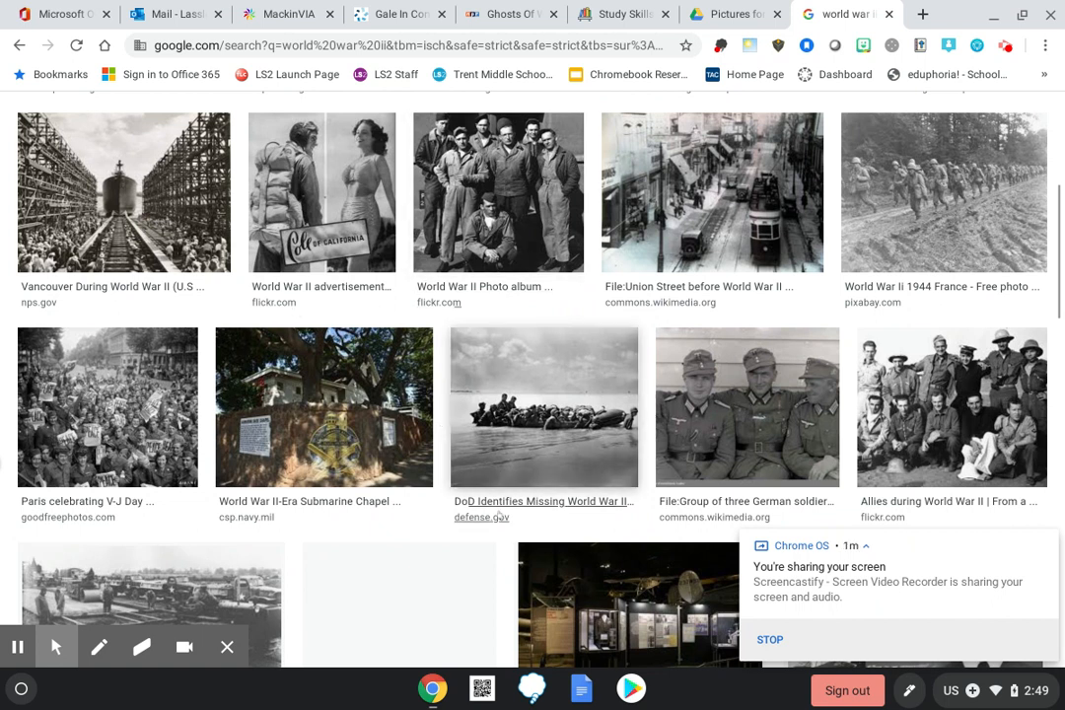
click(529, 455)
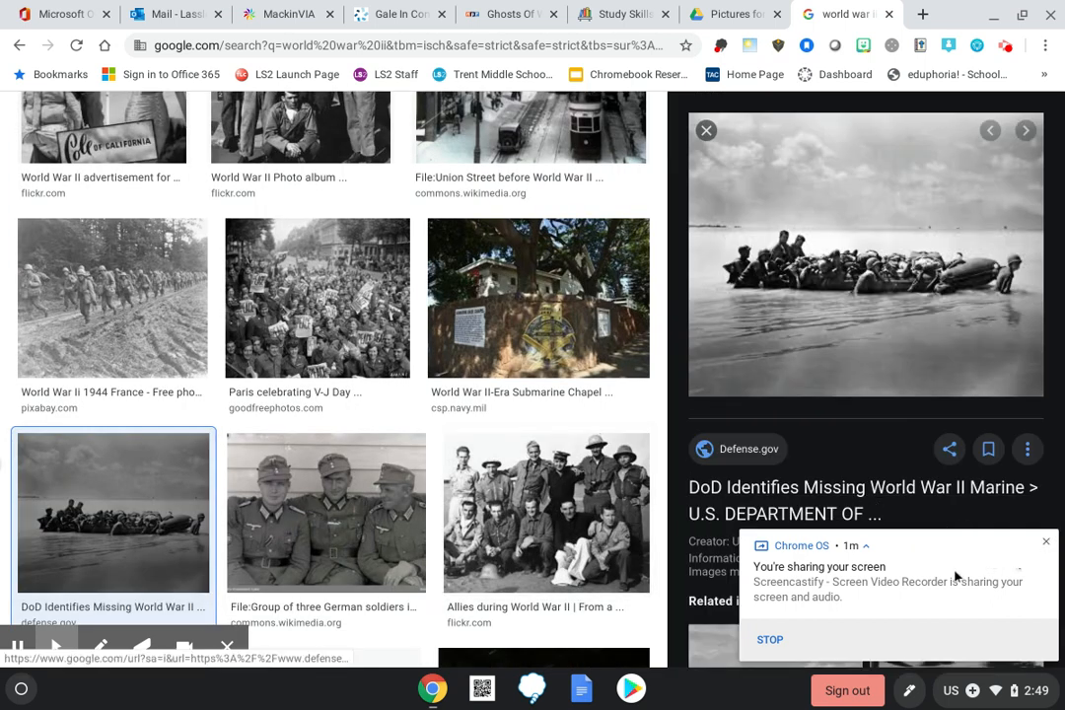
click(1044, 541)
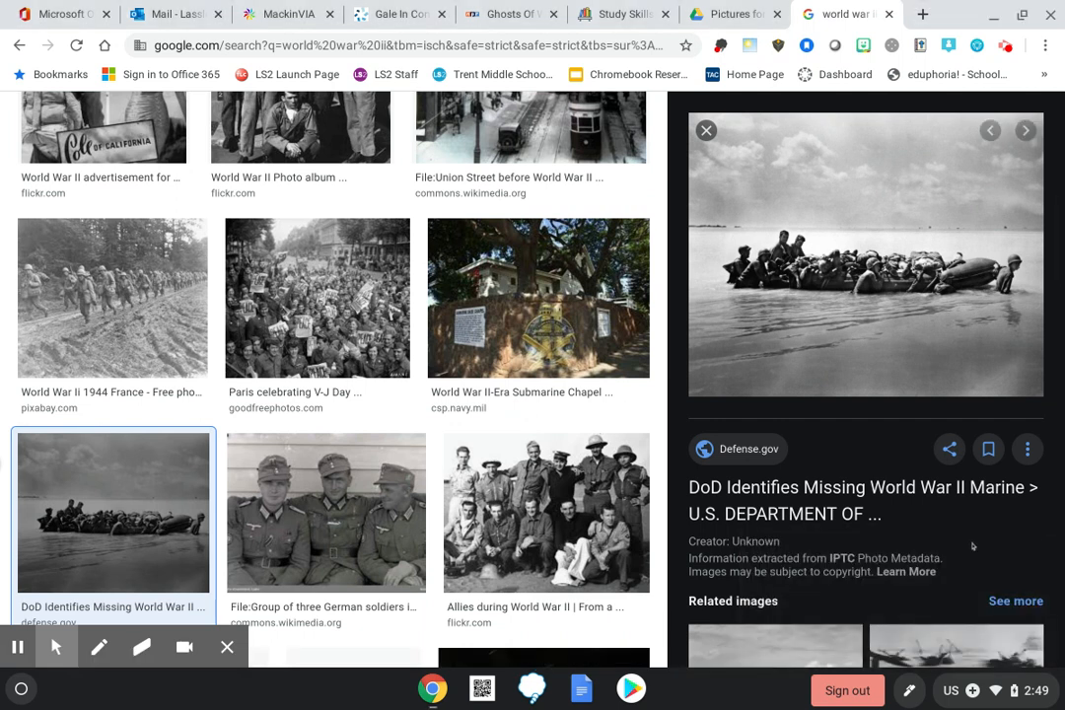
right_click(924, 323)
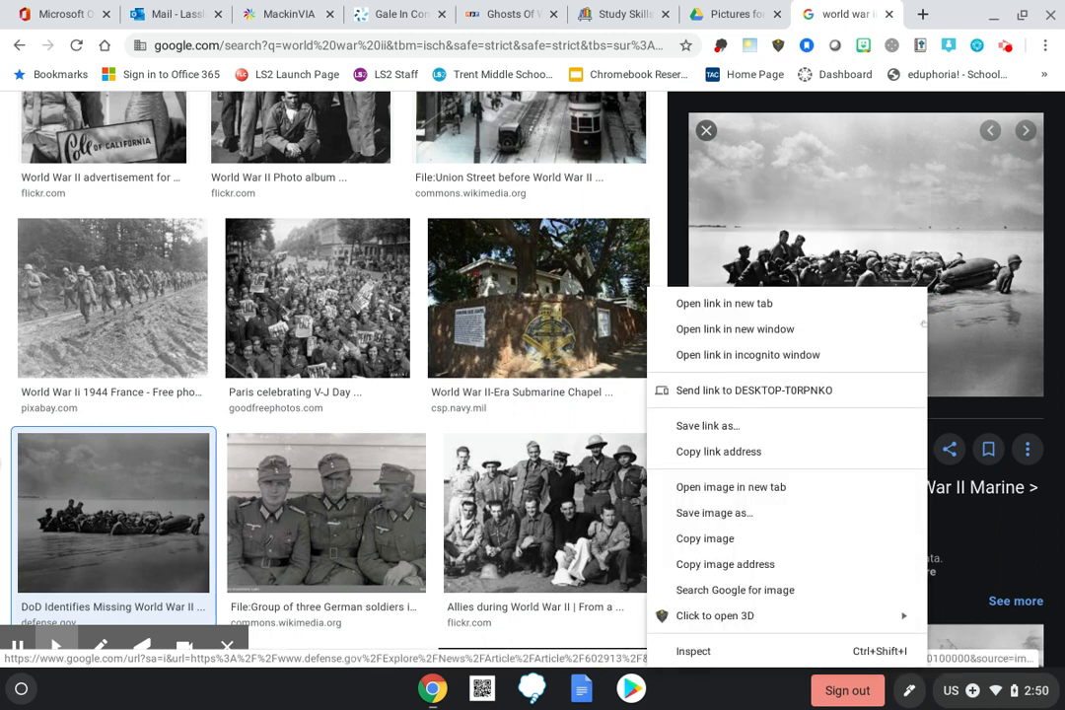
click(793, 520)
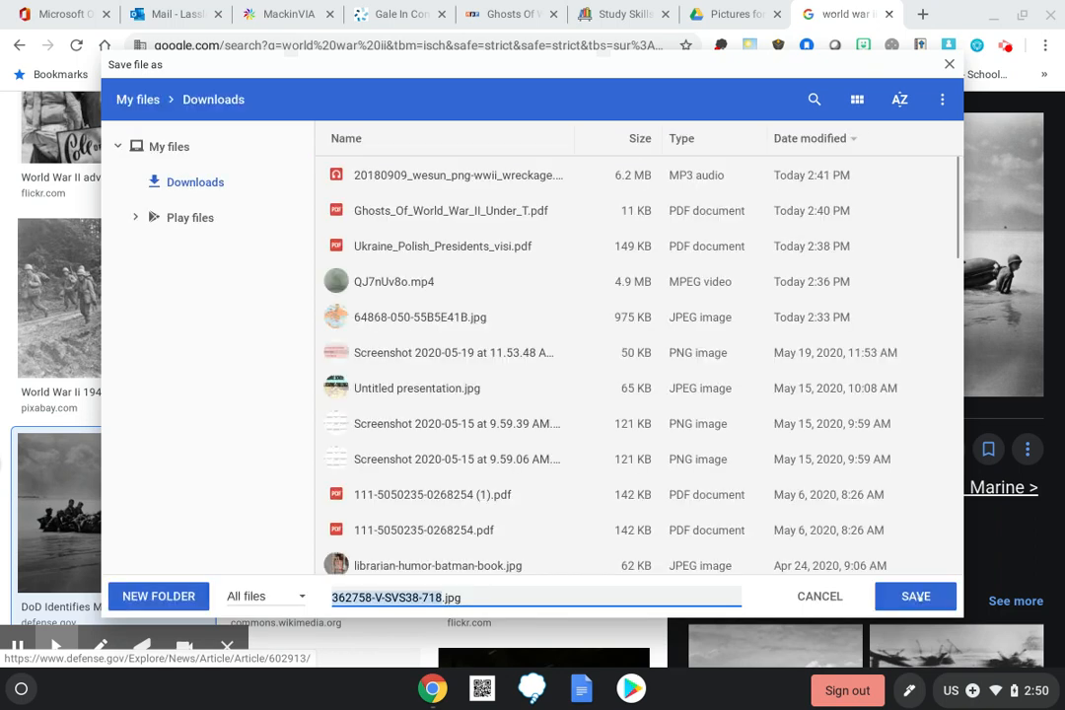
click(917, 597)
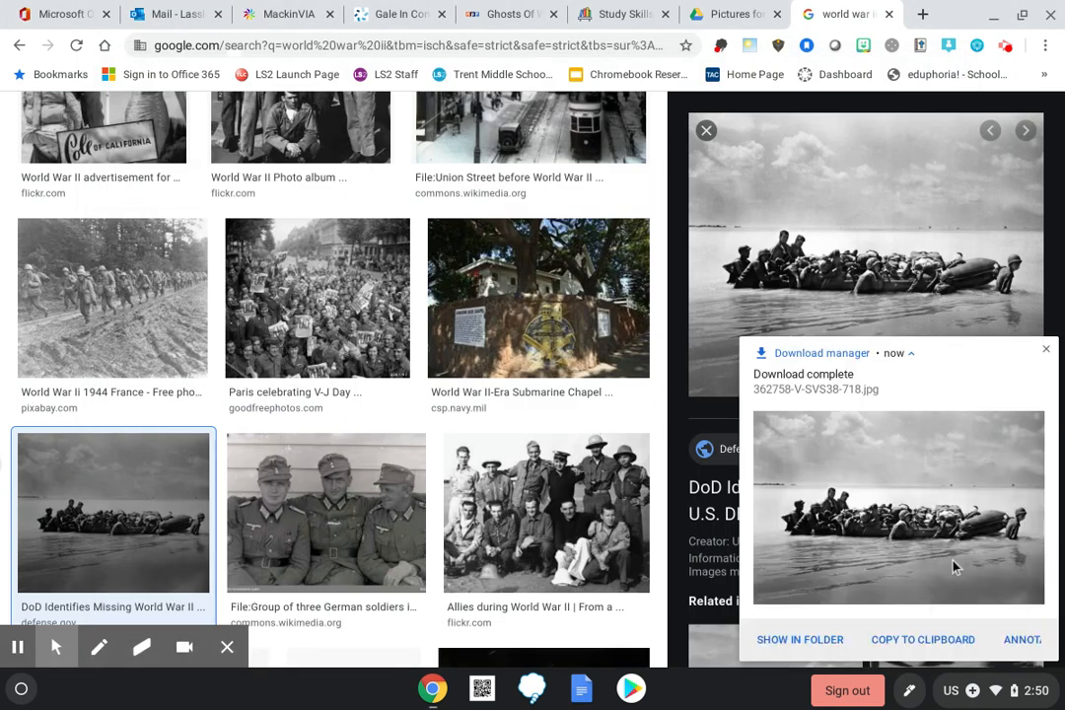
click(1022, 641)
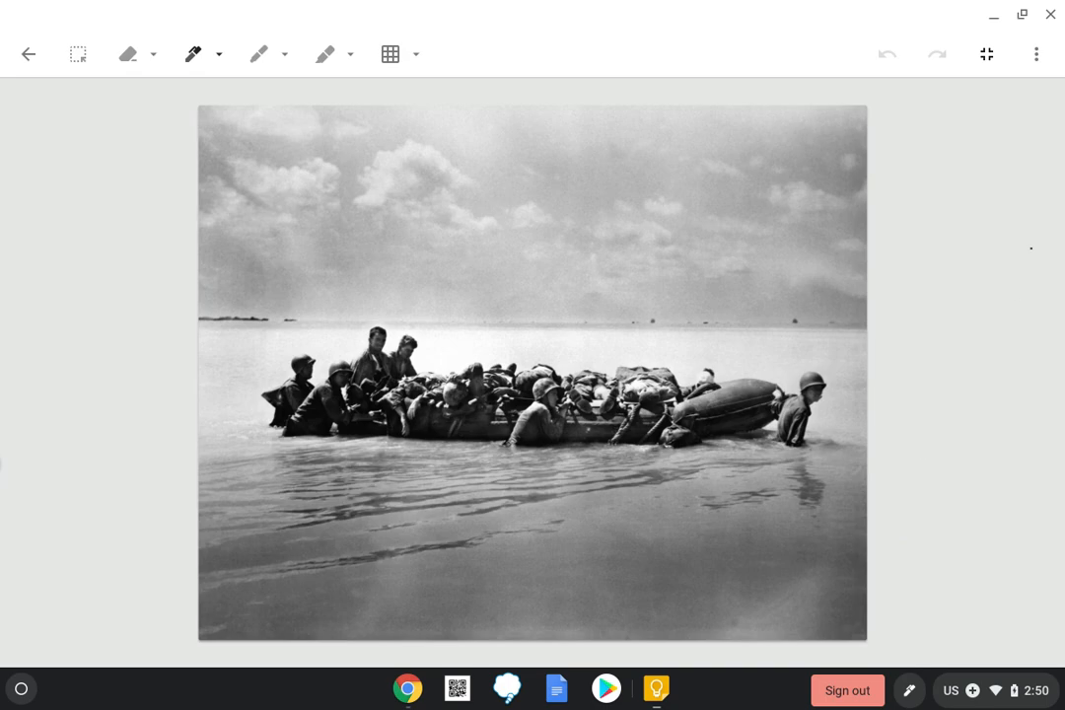
click(1051, 15)
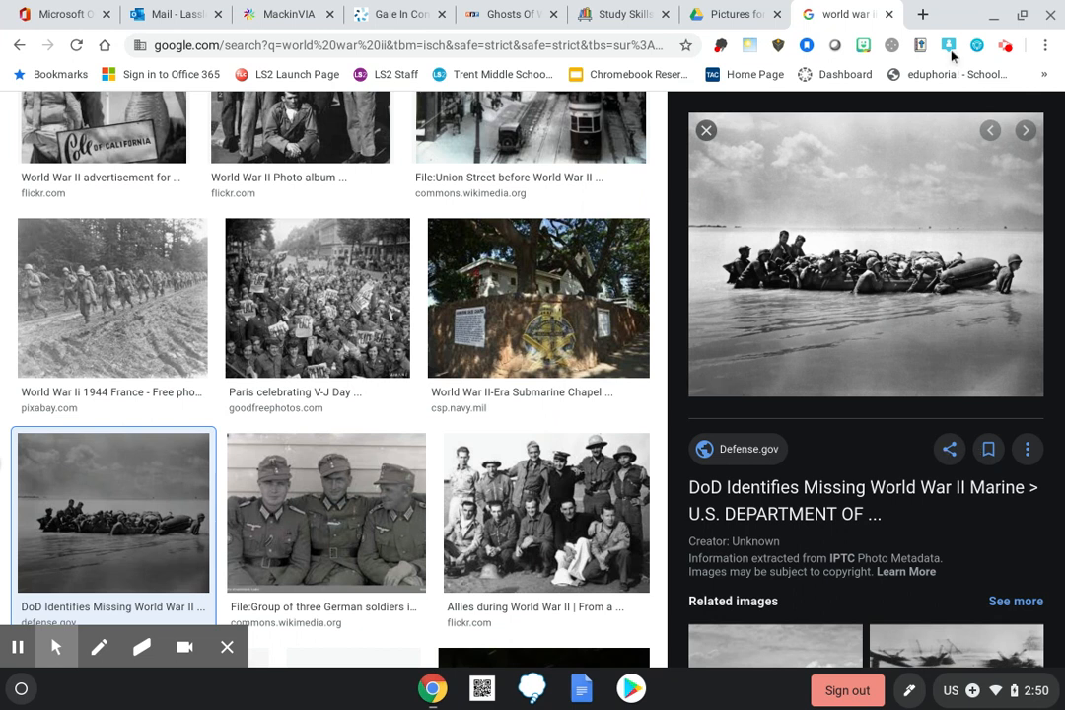
click(920, 47)
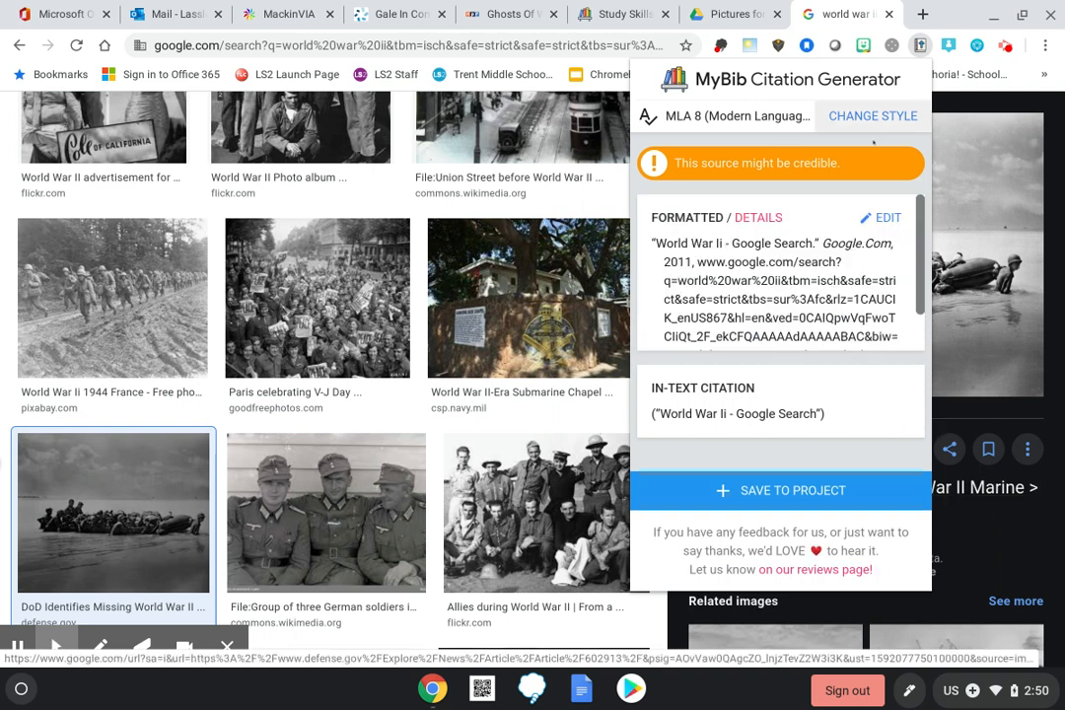
click(960, 524)
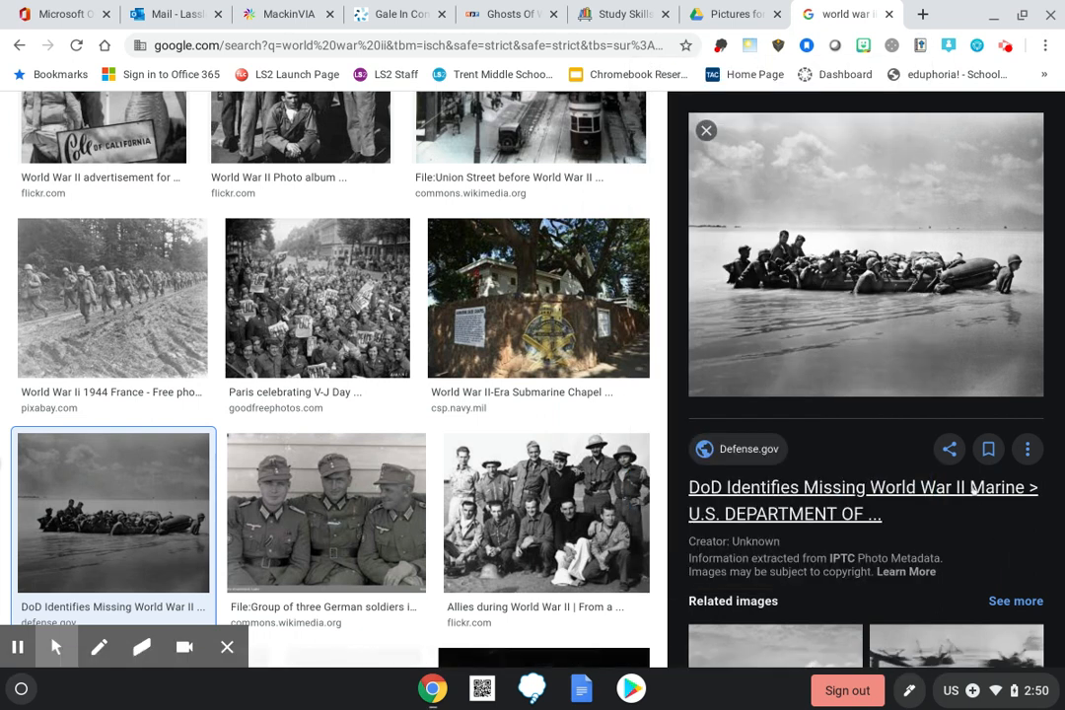
Step: Open the image's source article on defense.gov and generate its MLA 8 citation with the MyBib Citation Generator
click(972, 487)
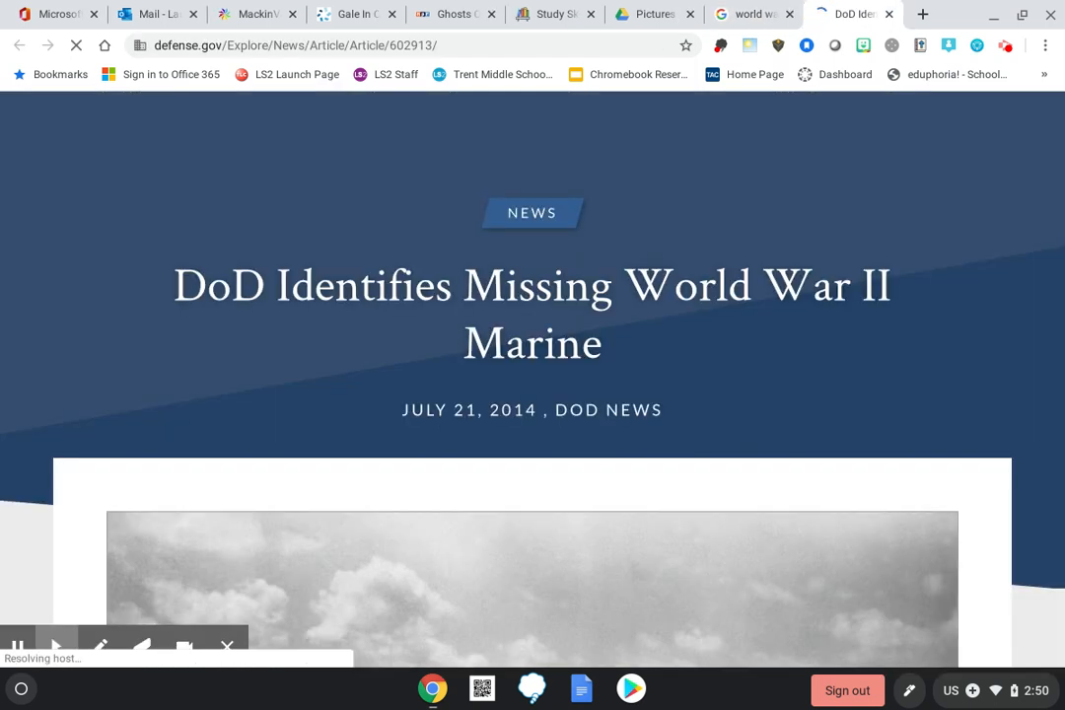
scroll(845, 392, down, 2)
scroll(845, 391, down, 6)
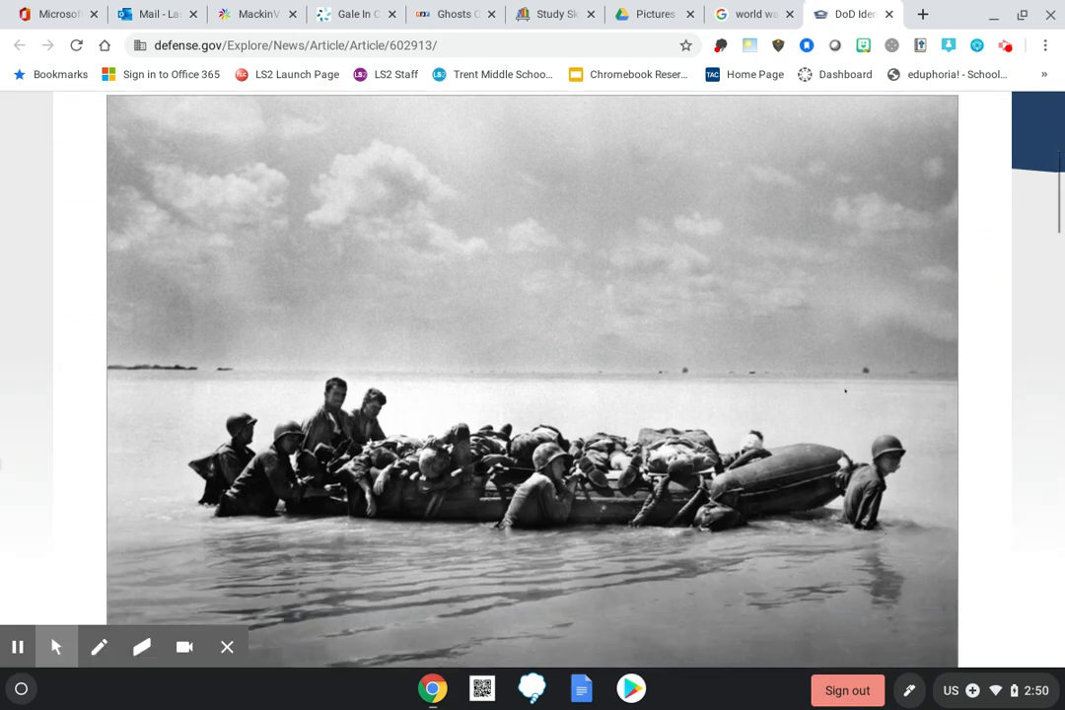
scroll(532, 394, down, 2)
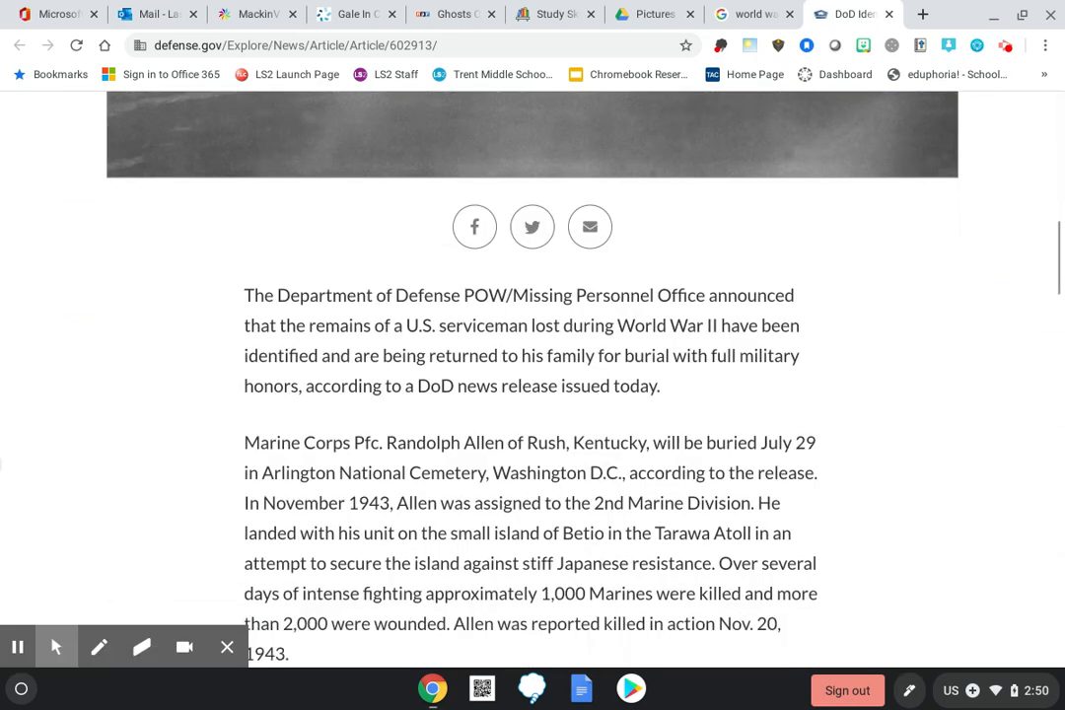
scroll(533, 395, up, 3)
scroll(532, 394, up, 2)
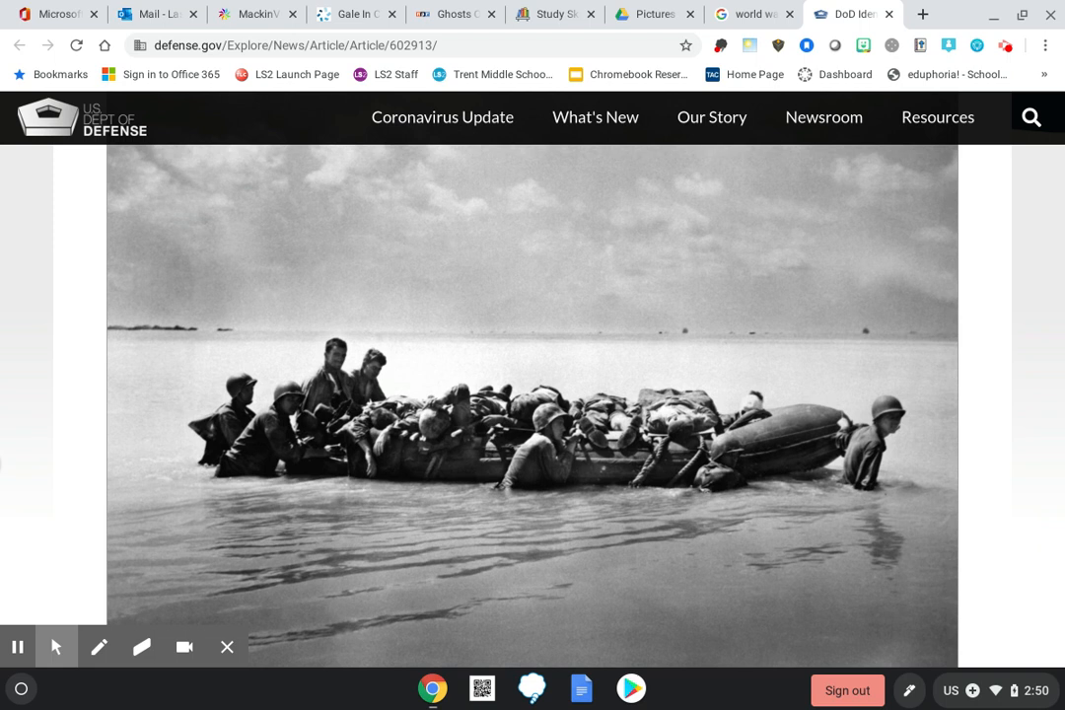
click(920, 46)
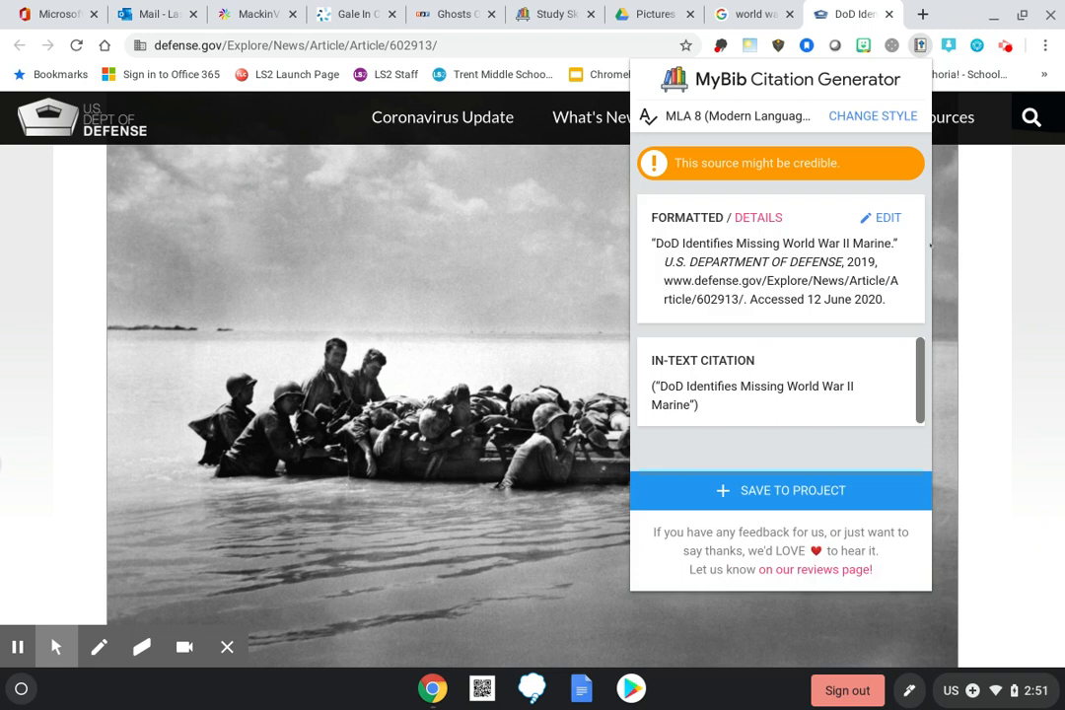
Step: Open the citation details for editing and examine the article for its author and publication date
click(887, 218)
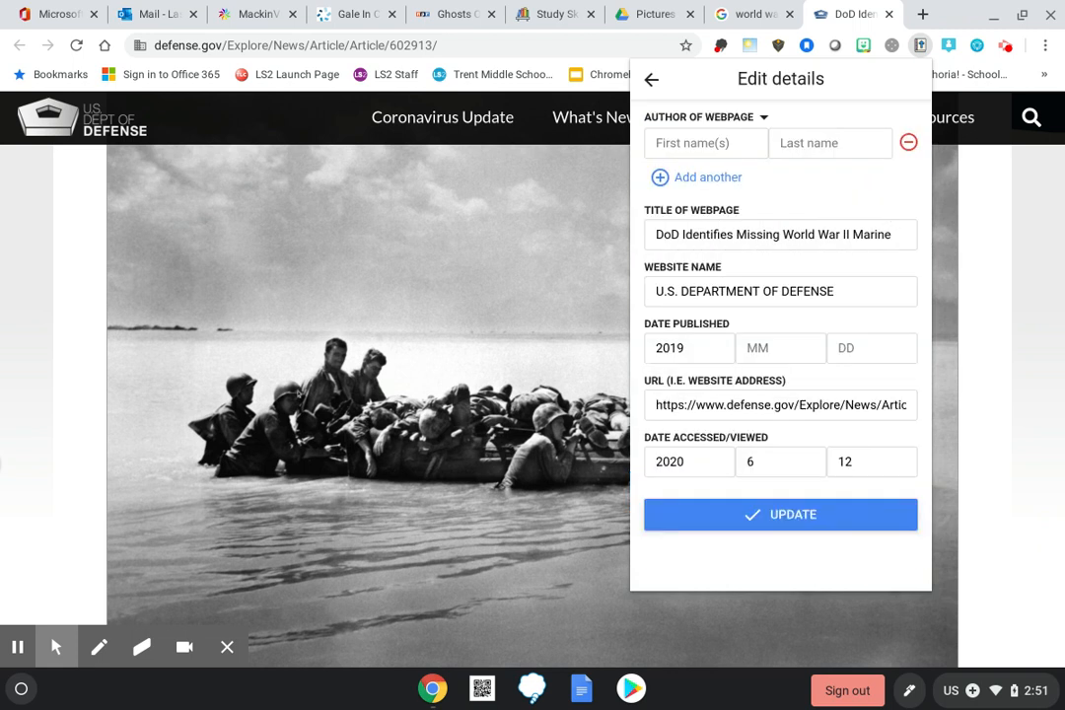
scroll(365, 374, down, 15)
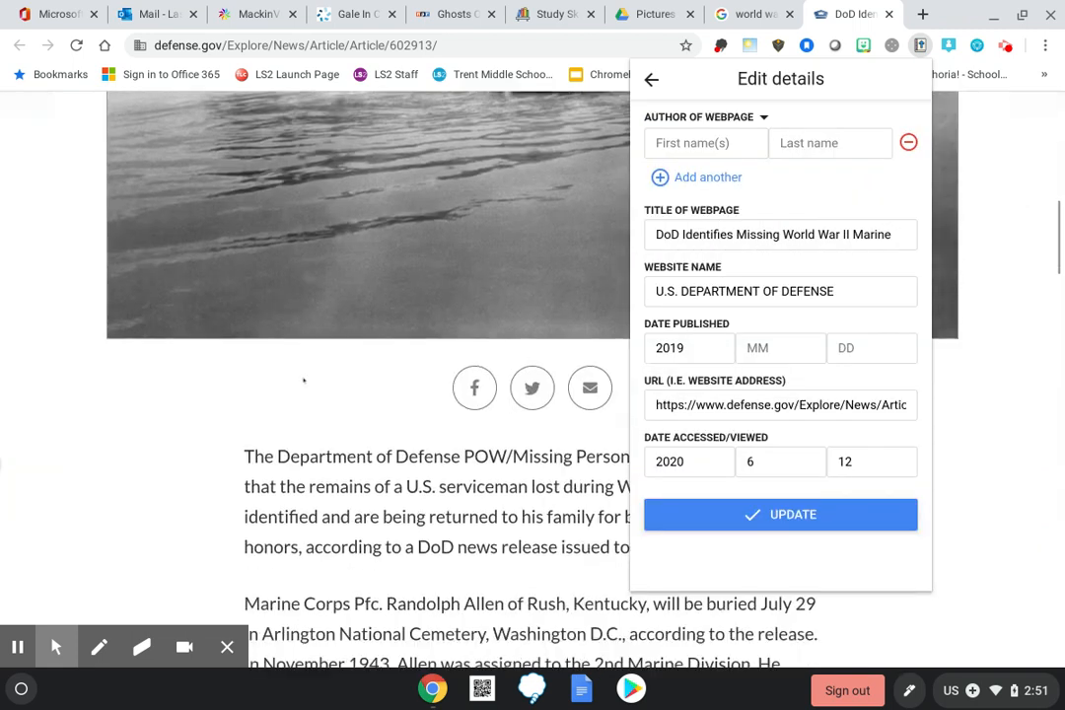
scroll(302, 380, down, 12)
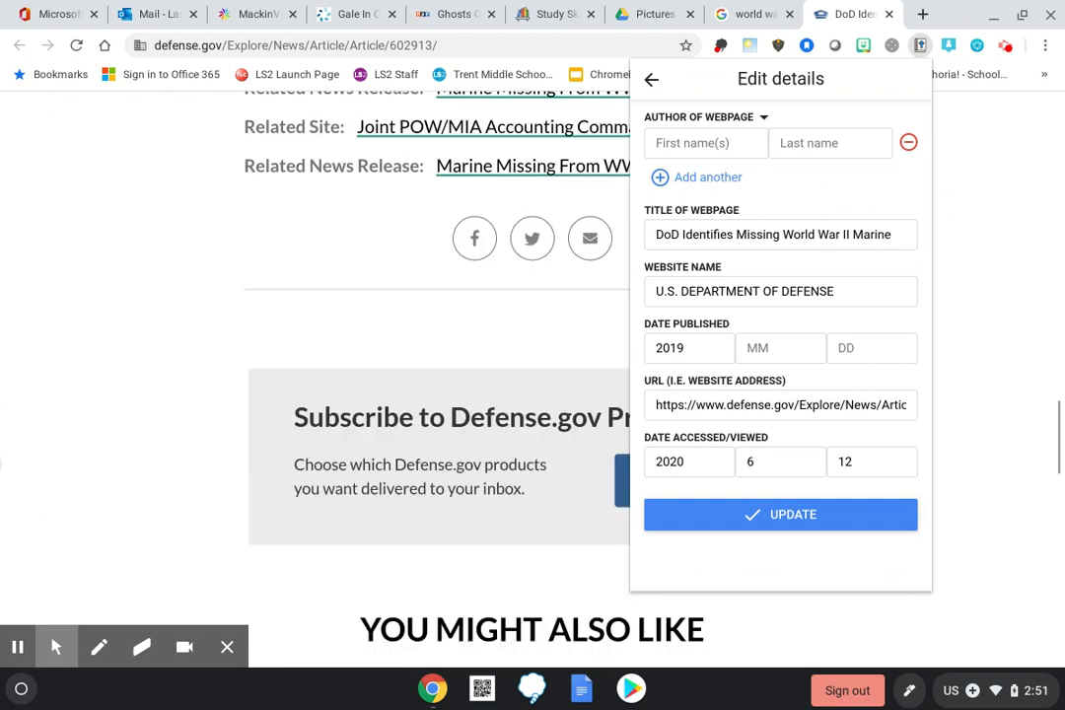
scroll(302, 381, up, 4)
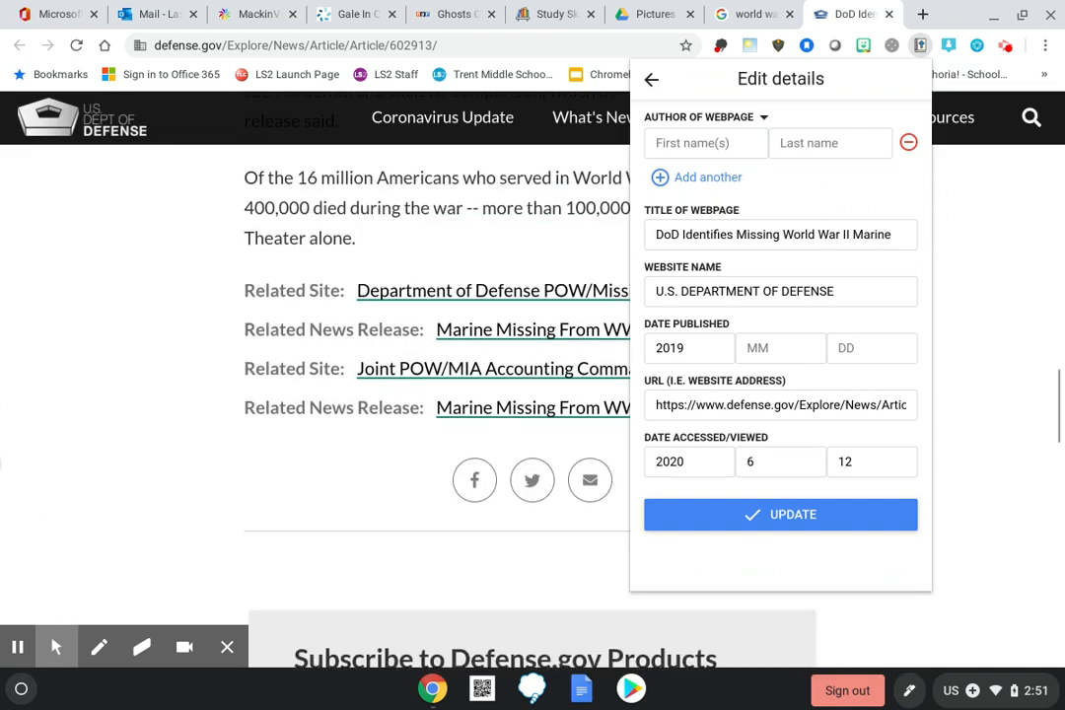
scroll(301, 381, down, 7)
scroll(302, 381, down, 2)
scroll(301, 381, up, 8)
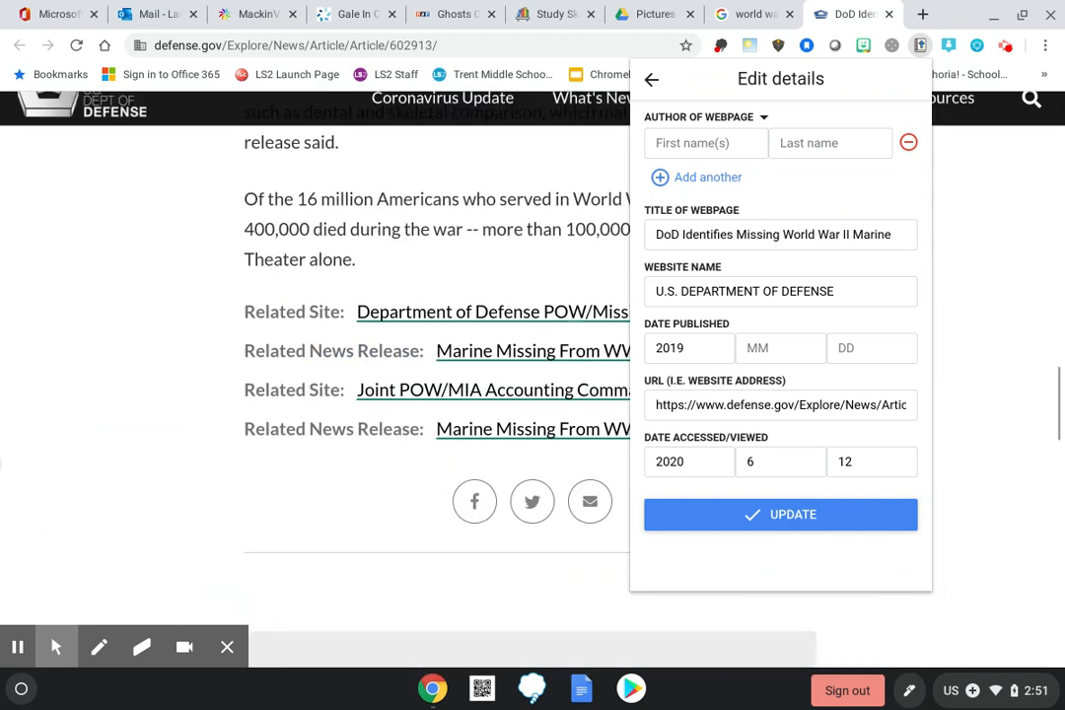
scroll(302, 381, up, 10)
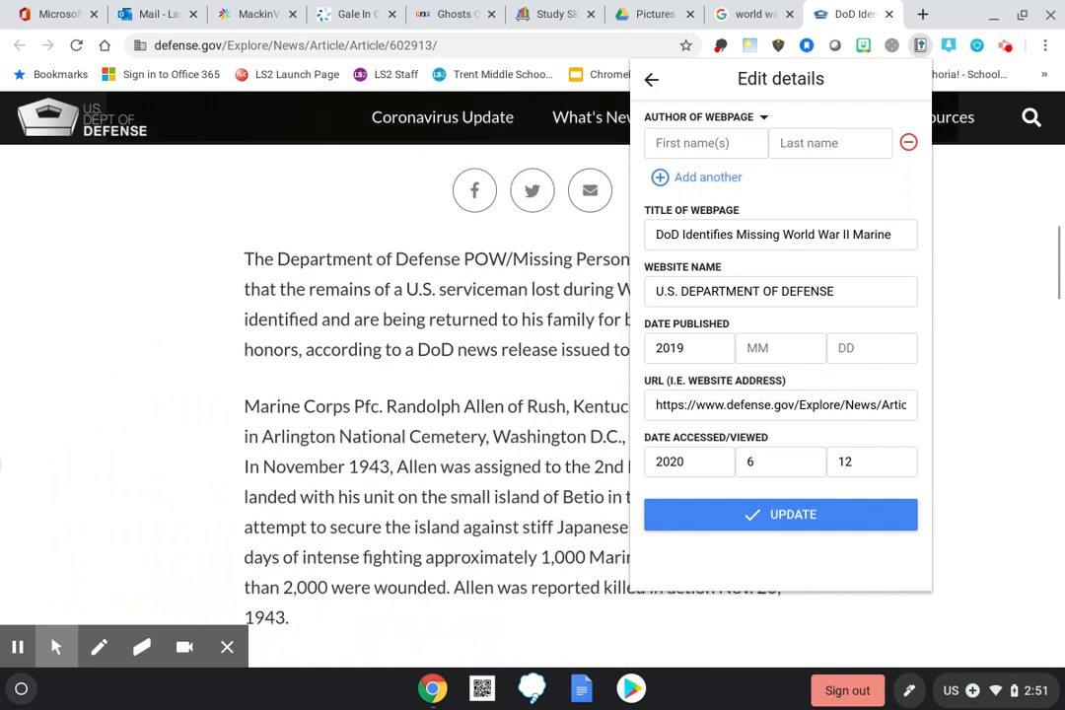
scroll(315, 380, up, 5)
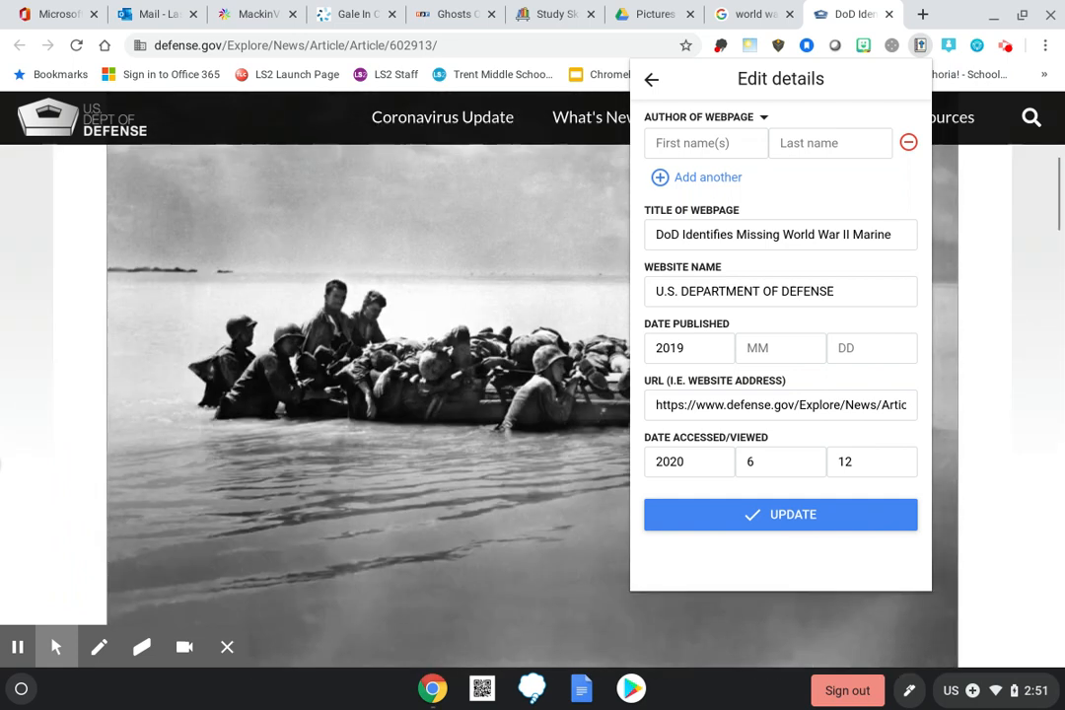
scroll(479, 293, up, 1)
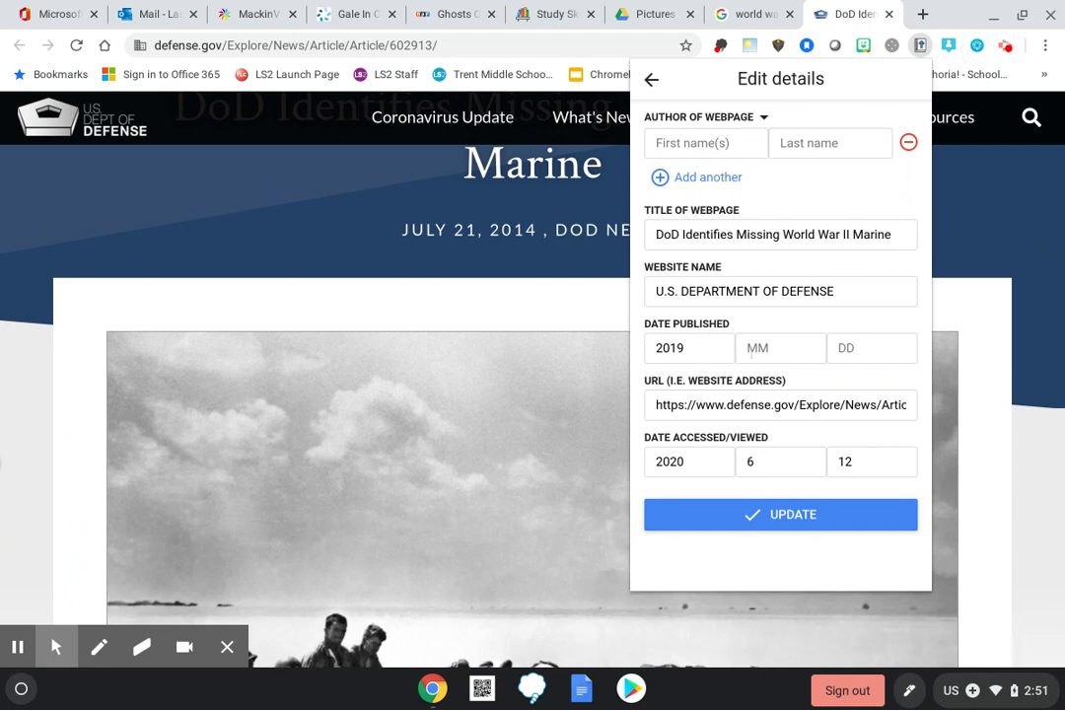
Step: Set the citation's publication date to 2014, month 07, day 21, and save the citation to the Study Skills project
click(753, 352)
text(07)
click(849, 344)
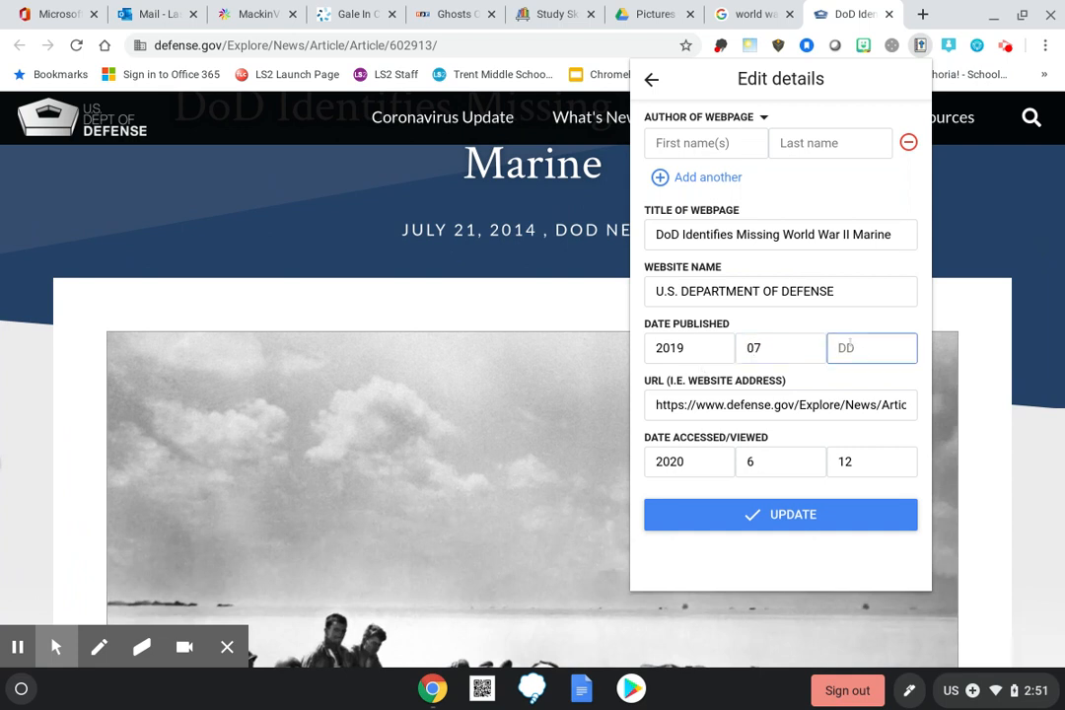
text(21)
click(686, 348)
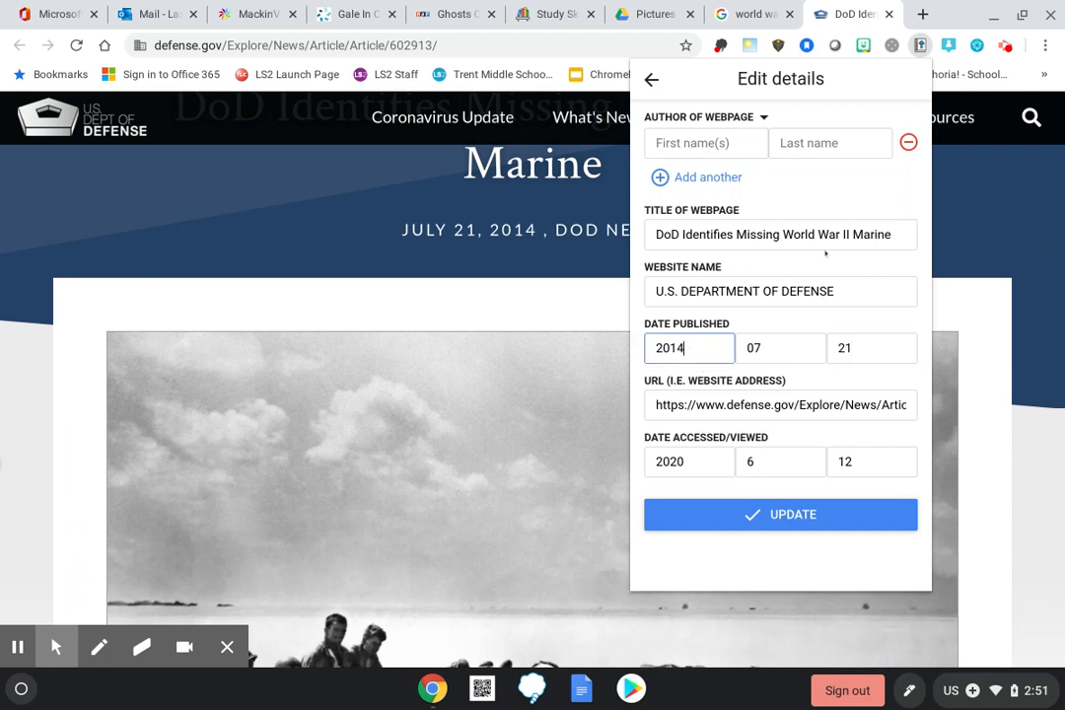
click(775, 515)
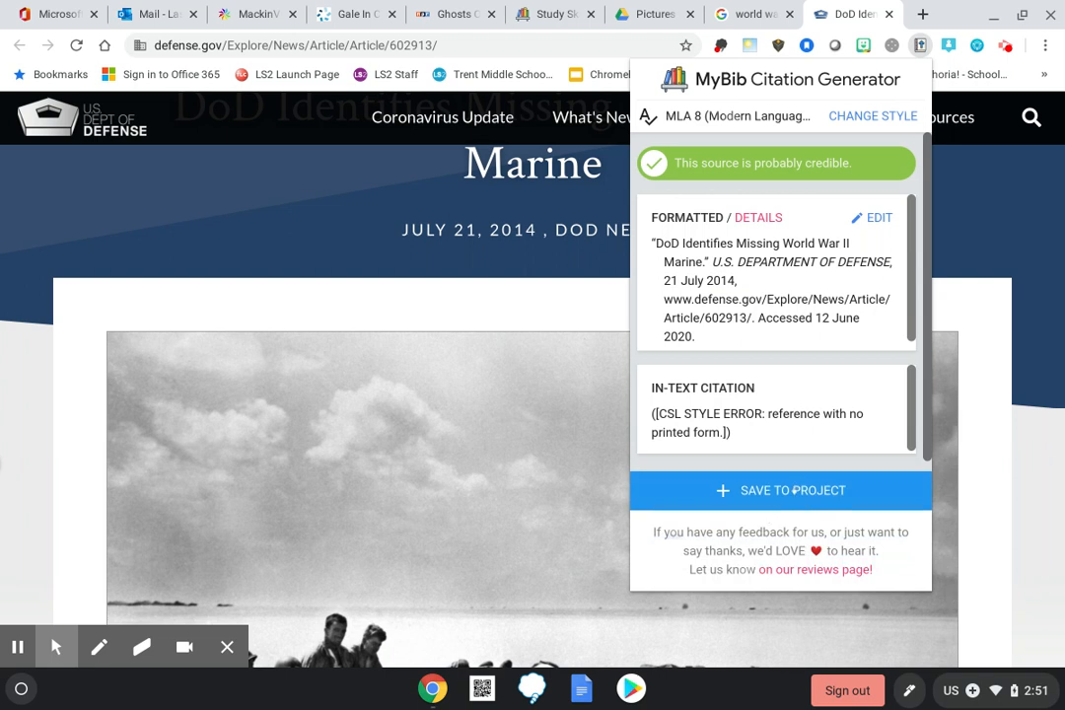
click(792, 490)
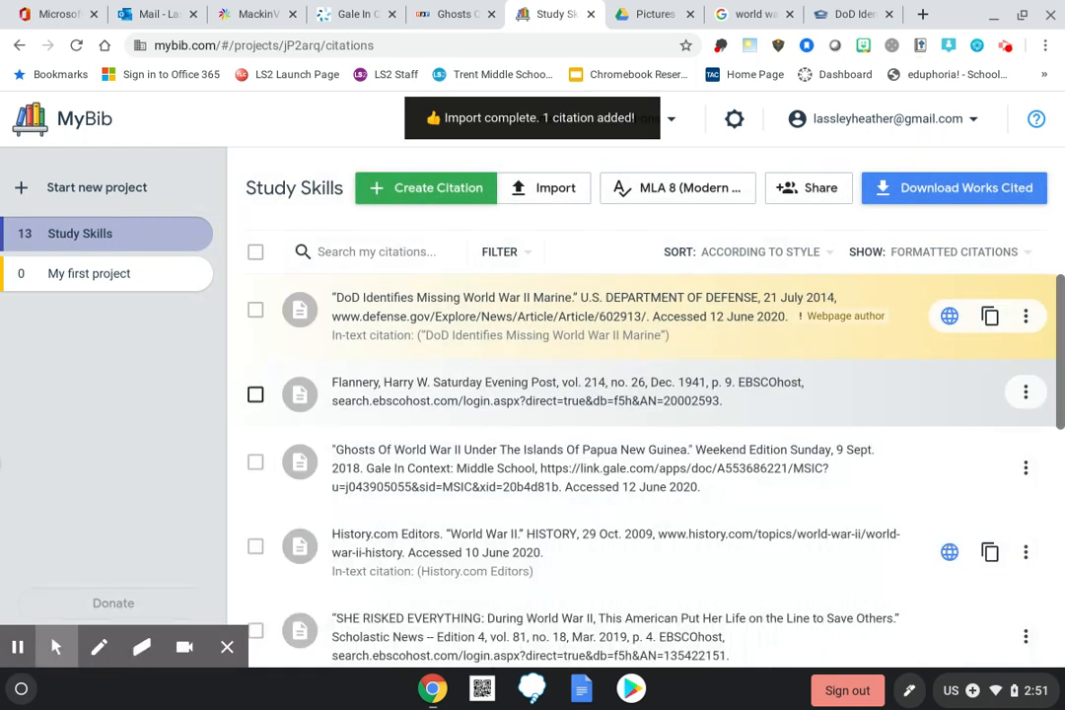
Step: Upload 362758-V-SVS38-718.jpg from Downloads to the Pictures for Site folder in Google Drive
click(656, 15)
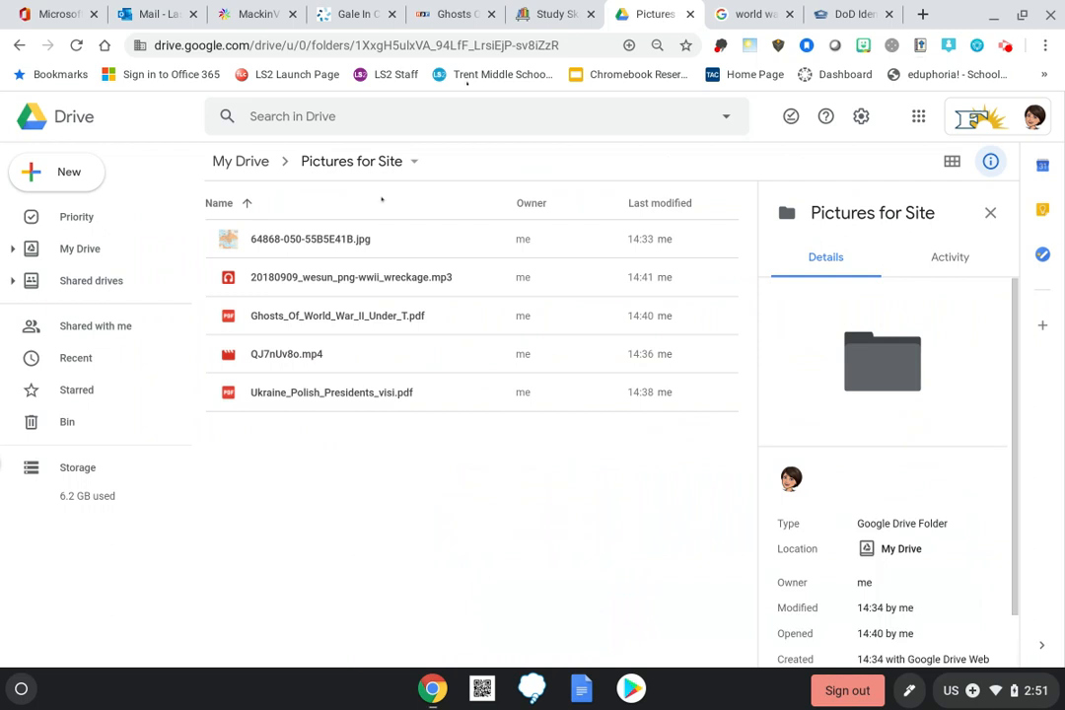
click(85, 175)
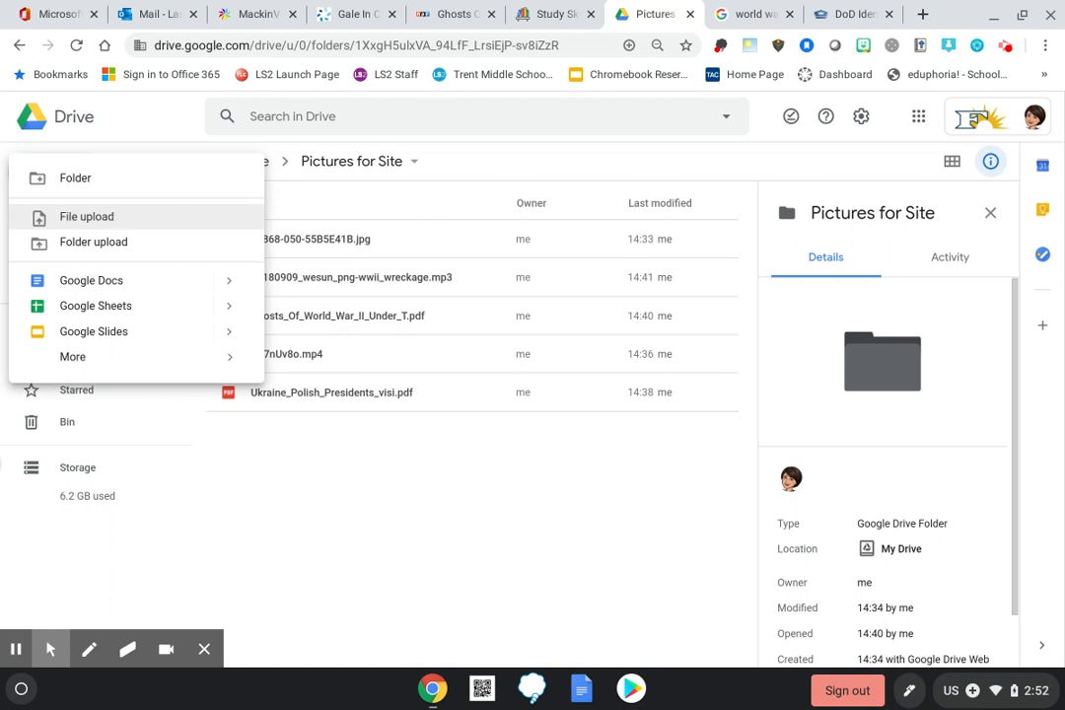
click(114, 216)
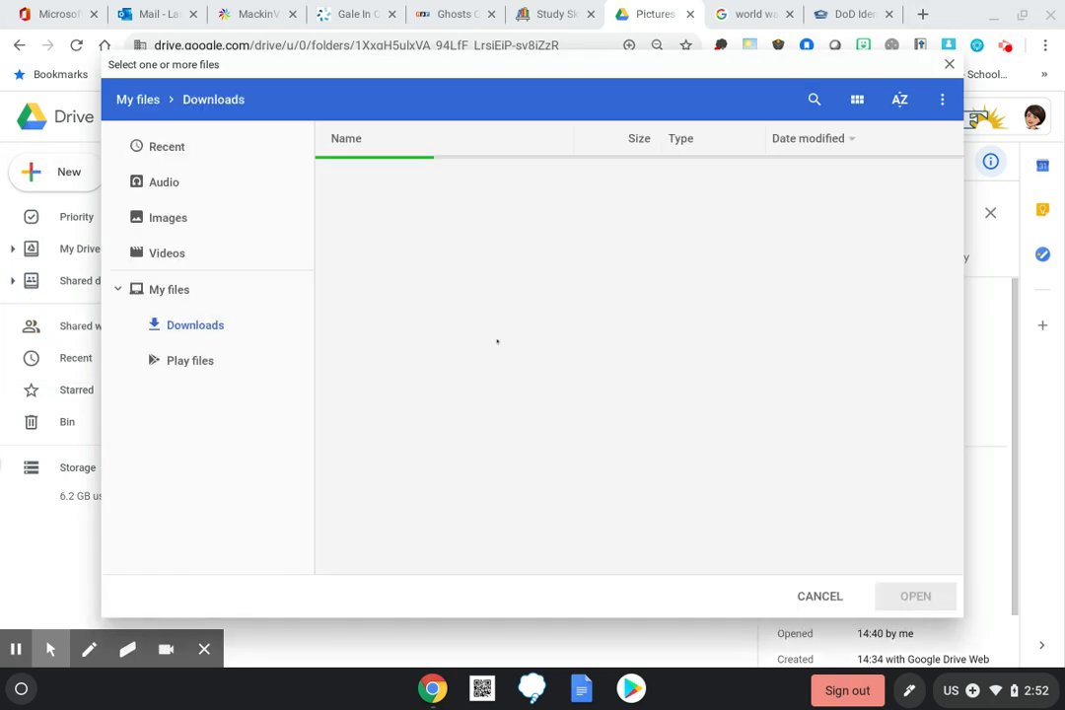
click(513, 174)
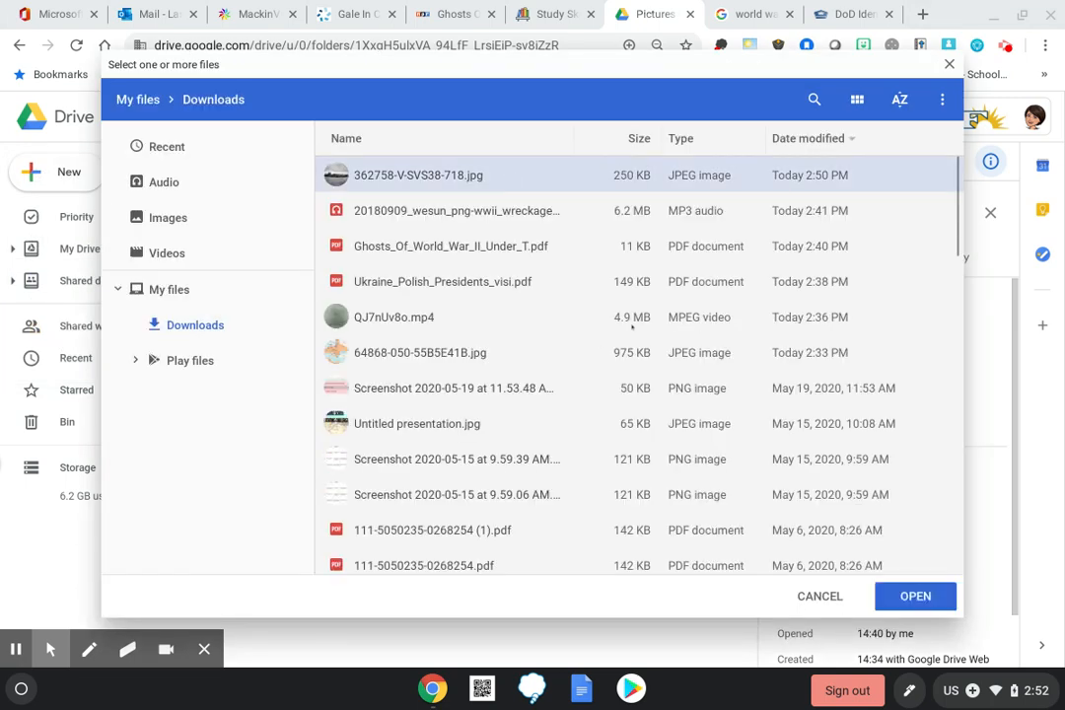
click(916, 595)
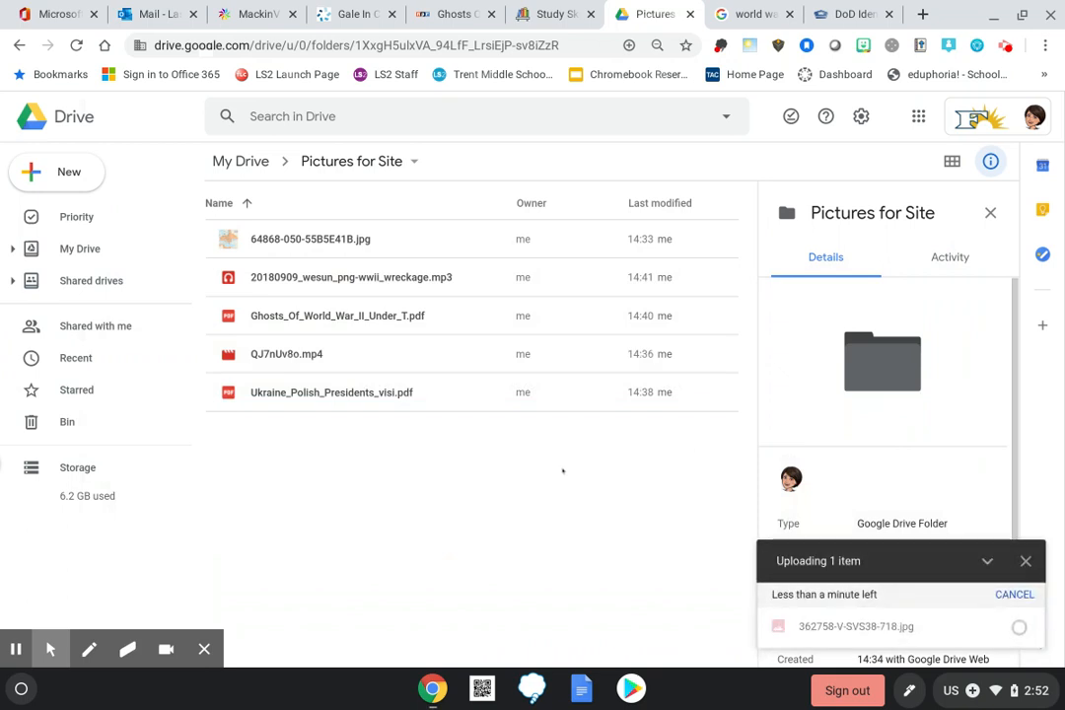
Step: Open a blank Image citation in MyBib's Study Skills project, examine its fields, and close it without saving
click(538, 17)
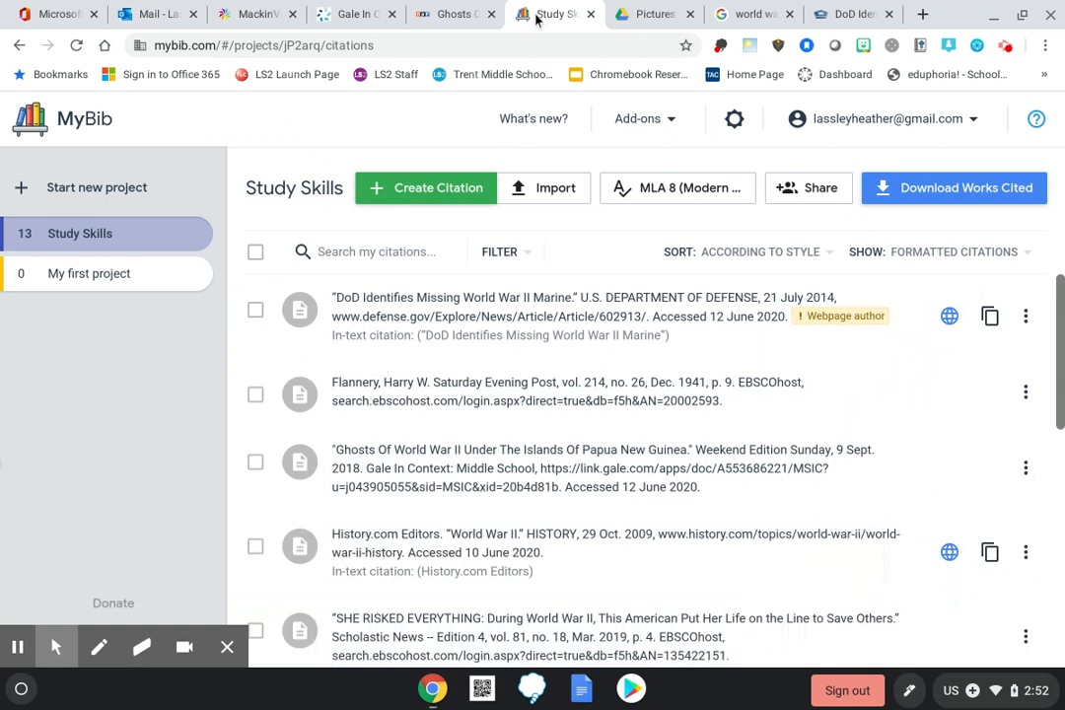
click(439, 196)
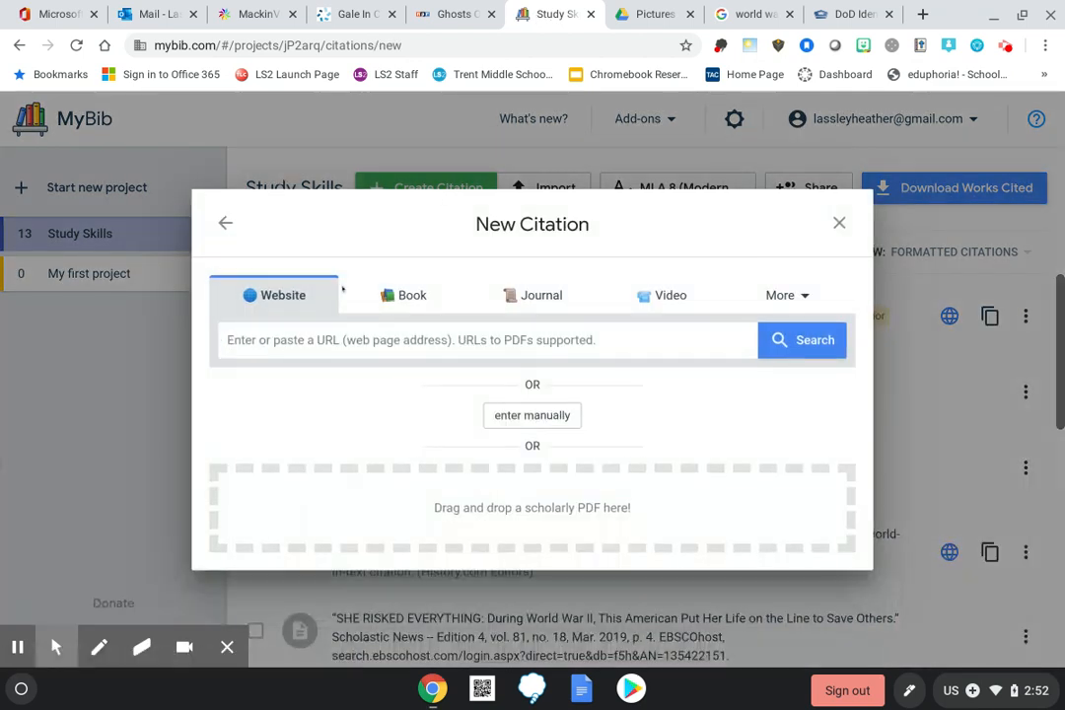
click(792, 296)
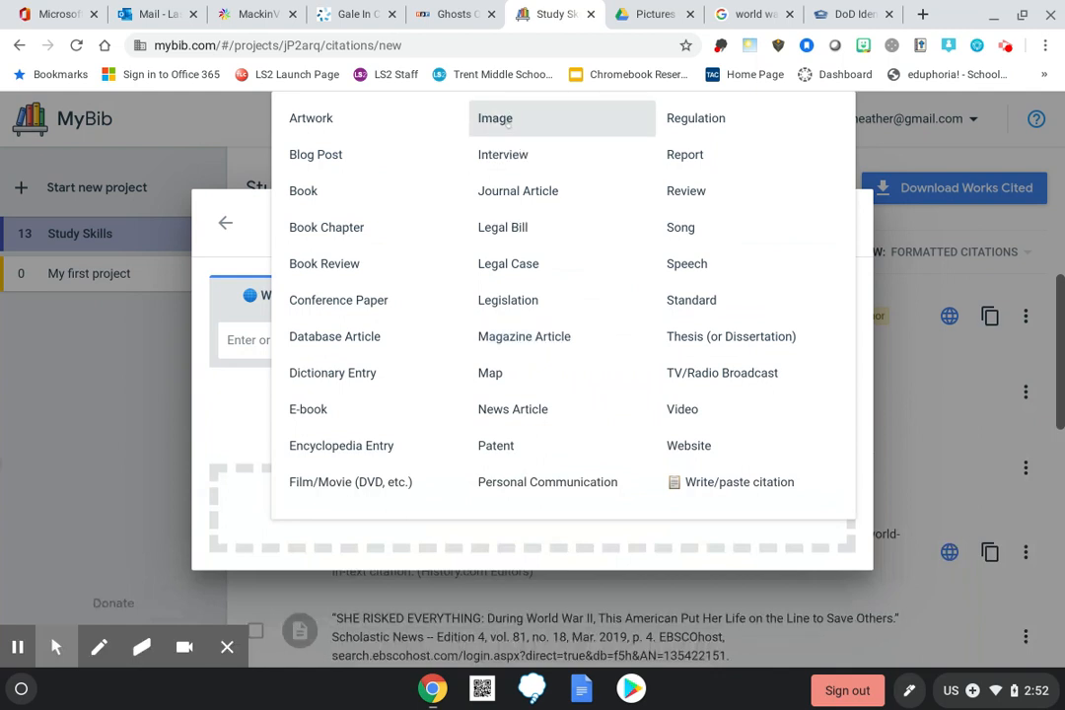
click(503, 118)
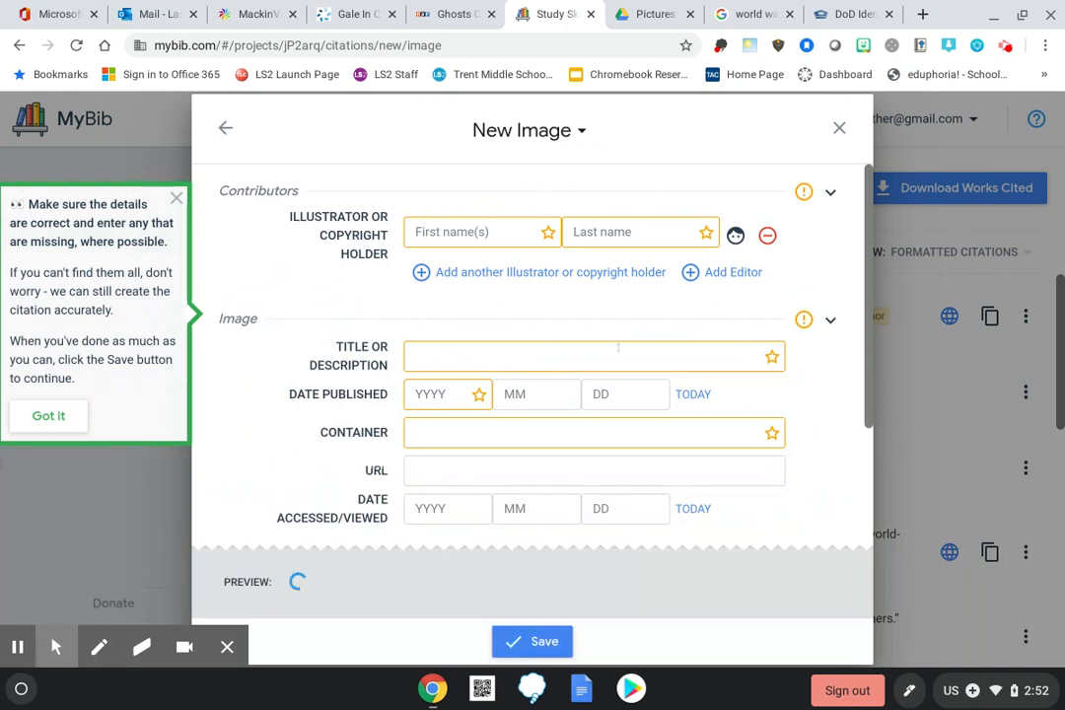
scroll(622, 316, down, 2)
scroll(619, 345, up, 2)
click(838, 128)
Step: Examine the defense.gov article from the photo down to the page footer for details about the image's source
click(854, 15)
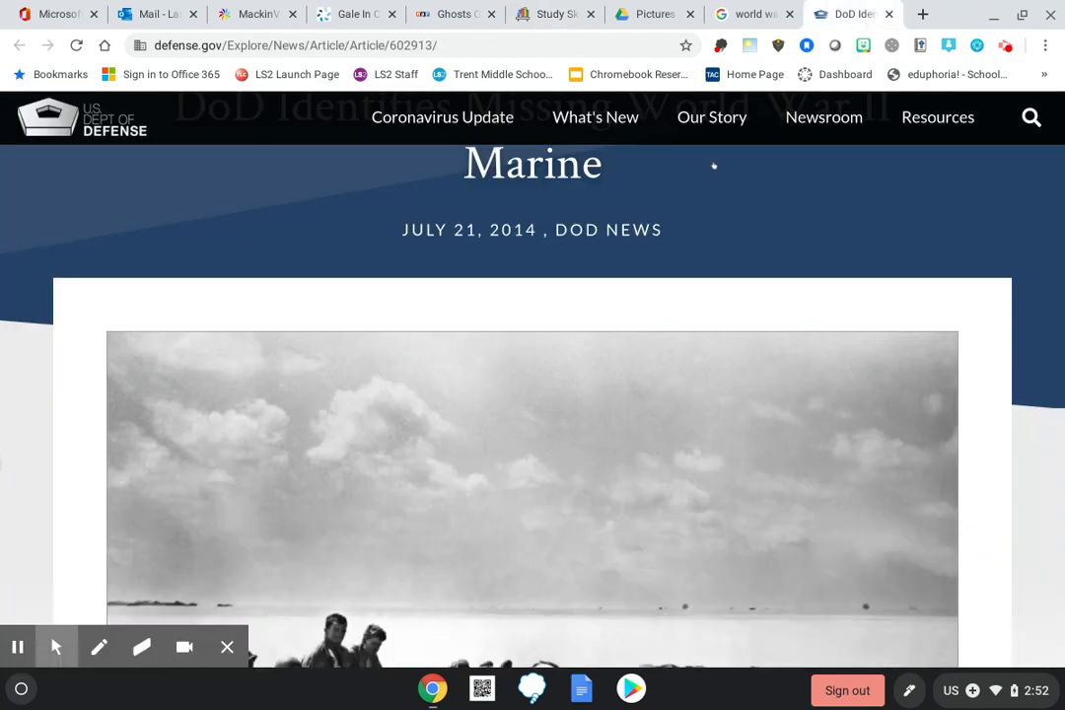
scroll(604, 508, down, 3)
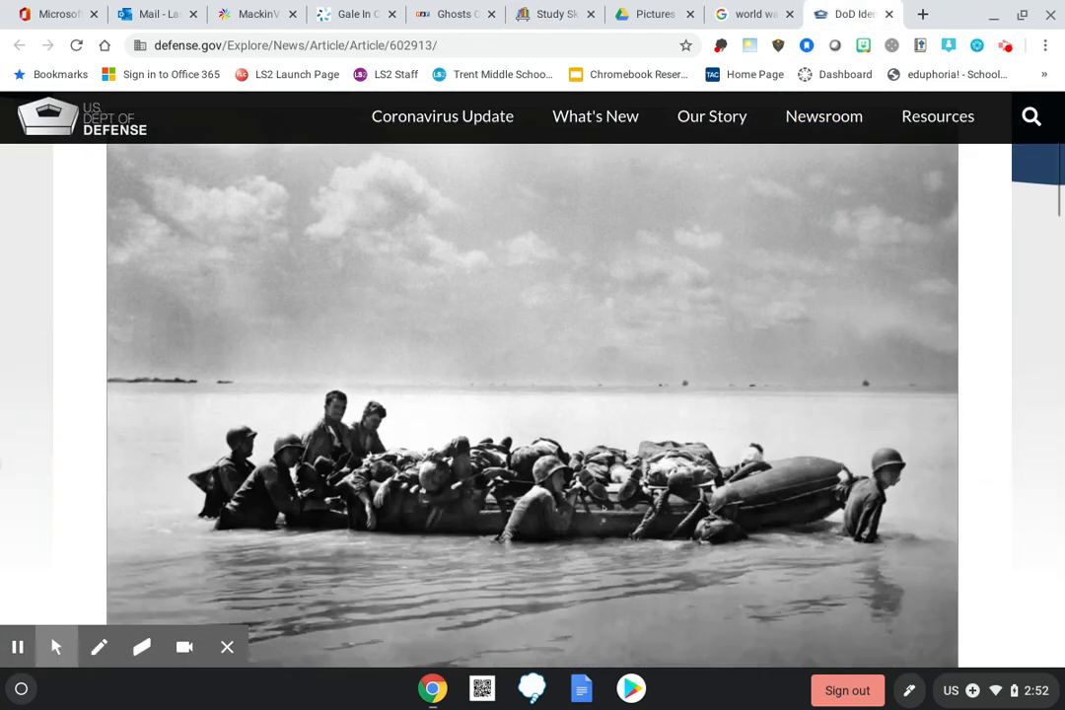
scroll(603, 508, down, 5)
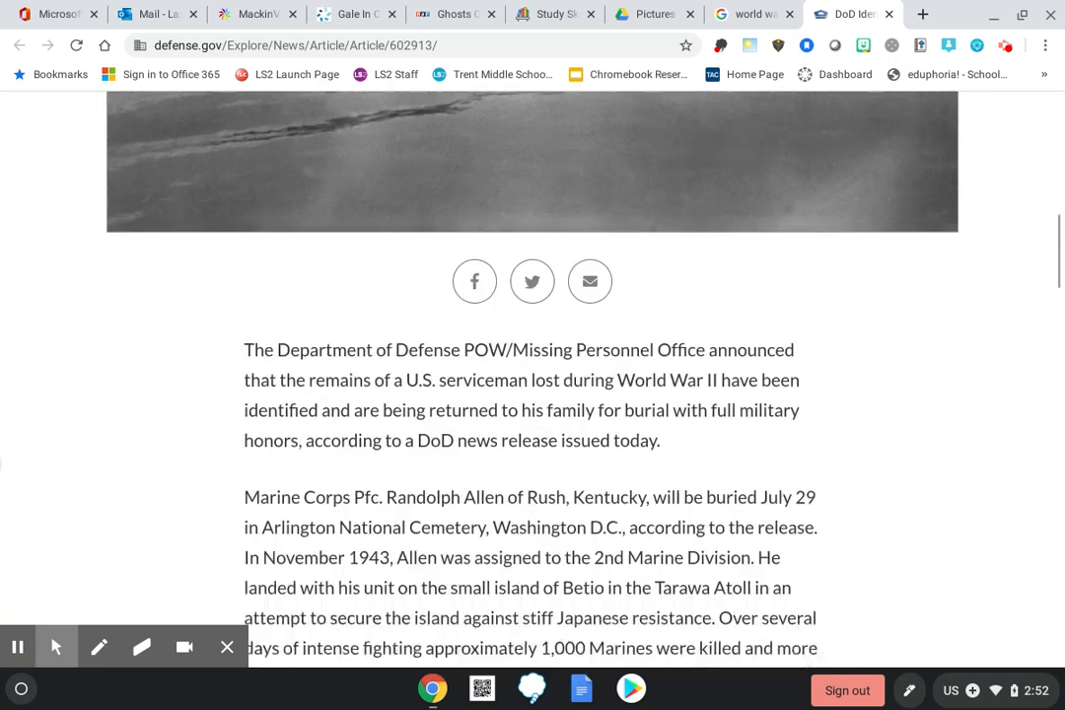
scroll(567, 547, down, 2)
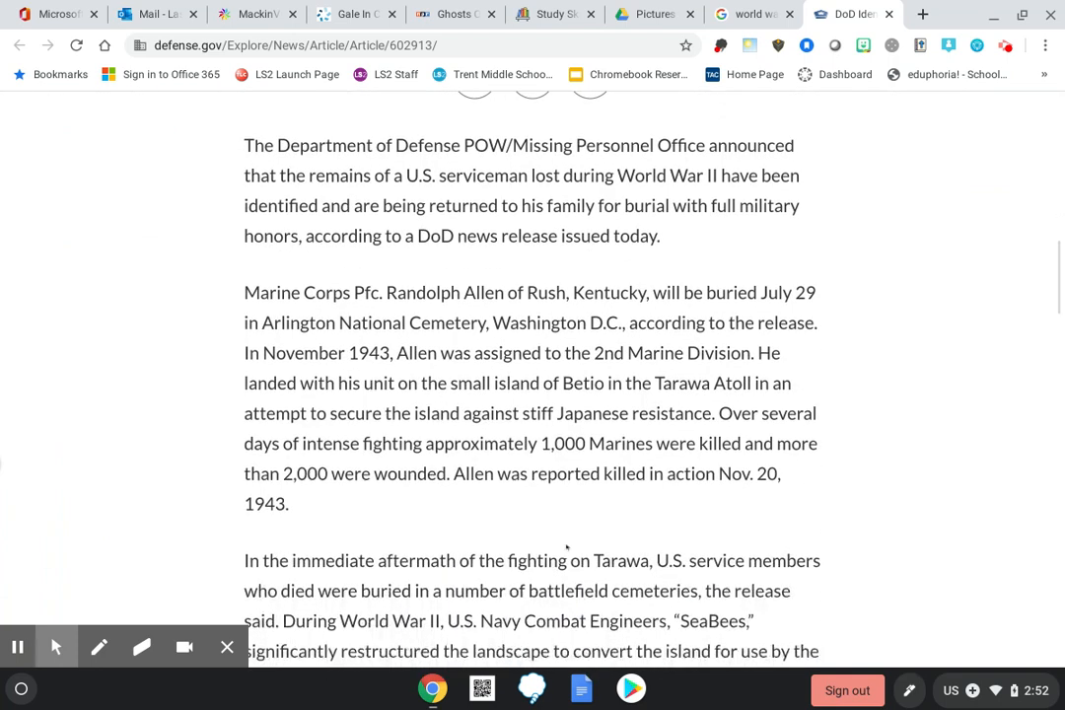
scroll(567, 550, down, 10)
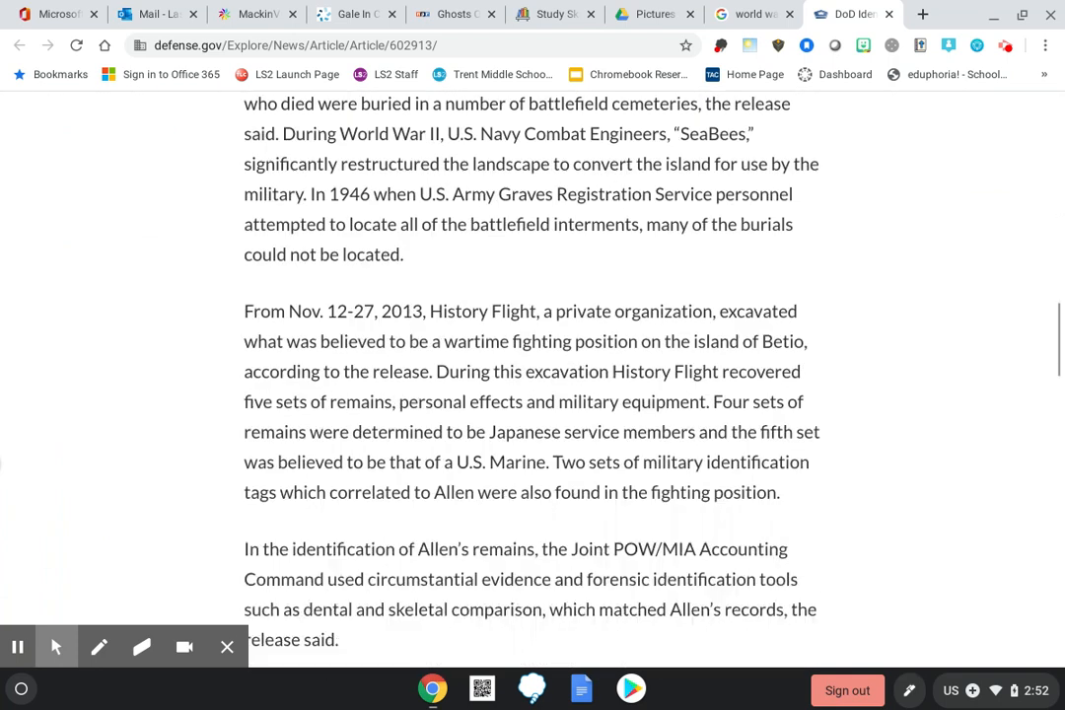
scroll(567, 549, down, 5)
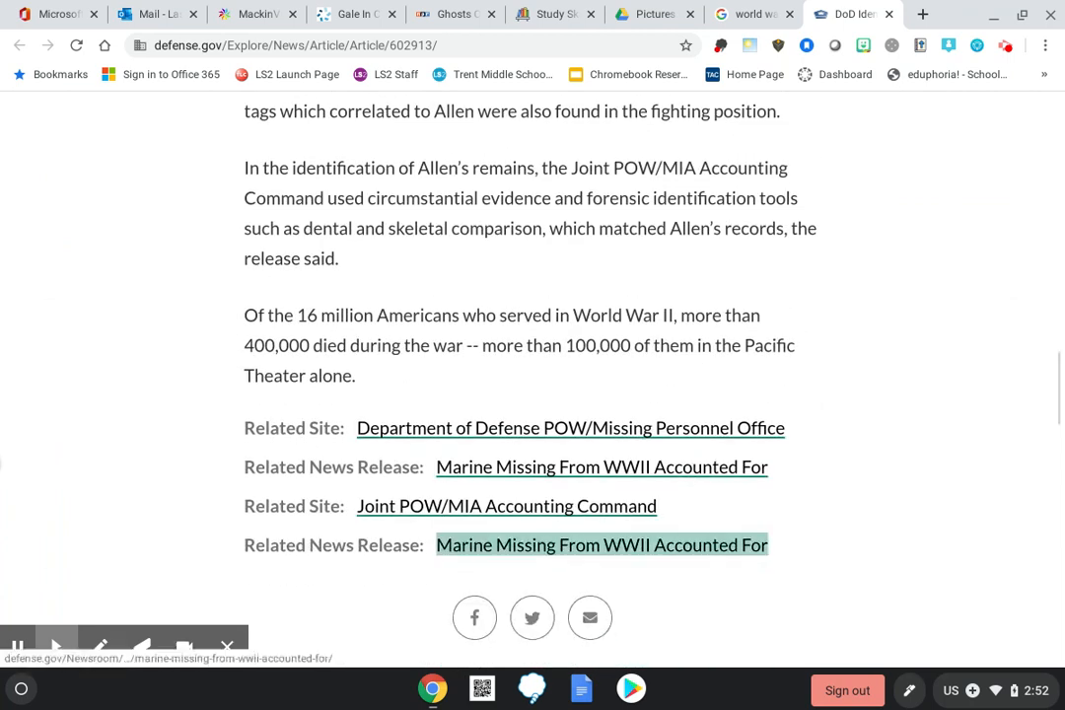
scroll(567, 549, down, 10)
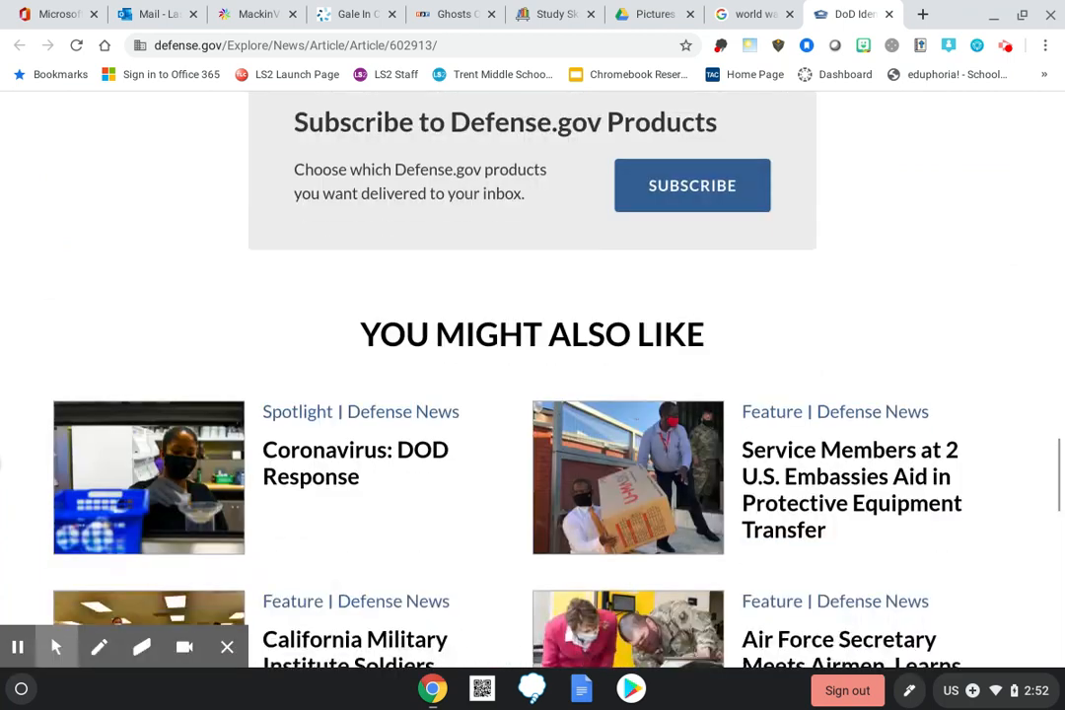
scroll(567, 550, down, 5)
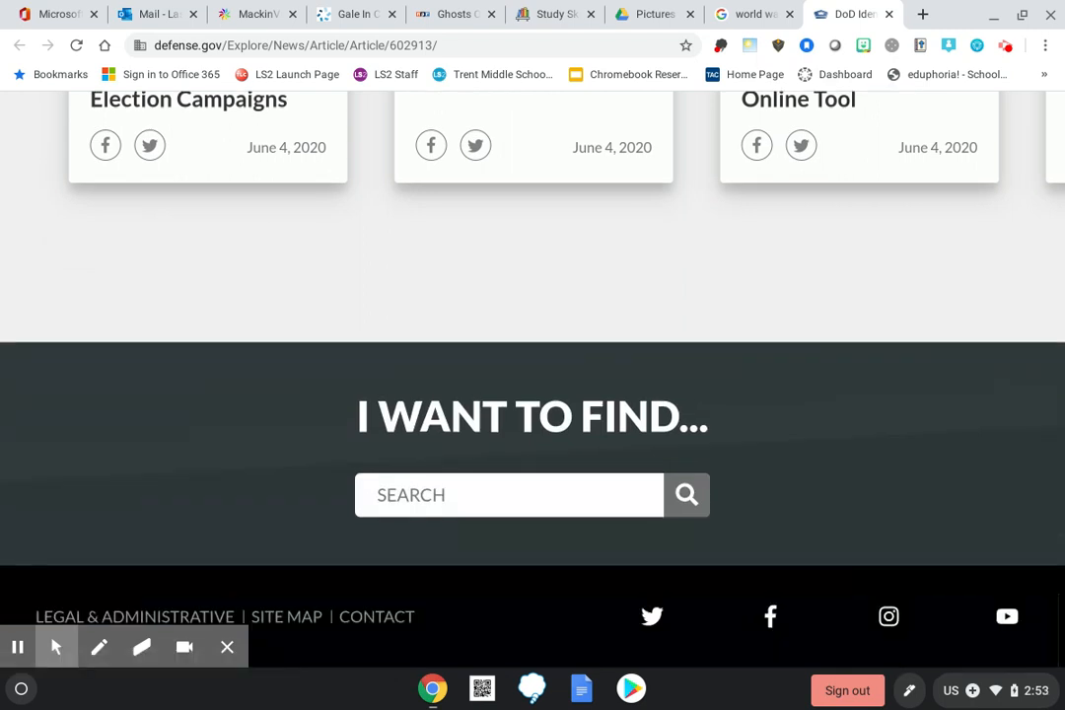
scroll(532, 379, up, 20)
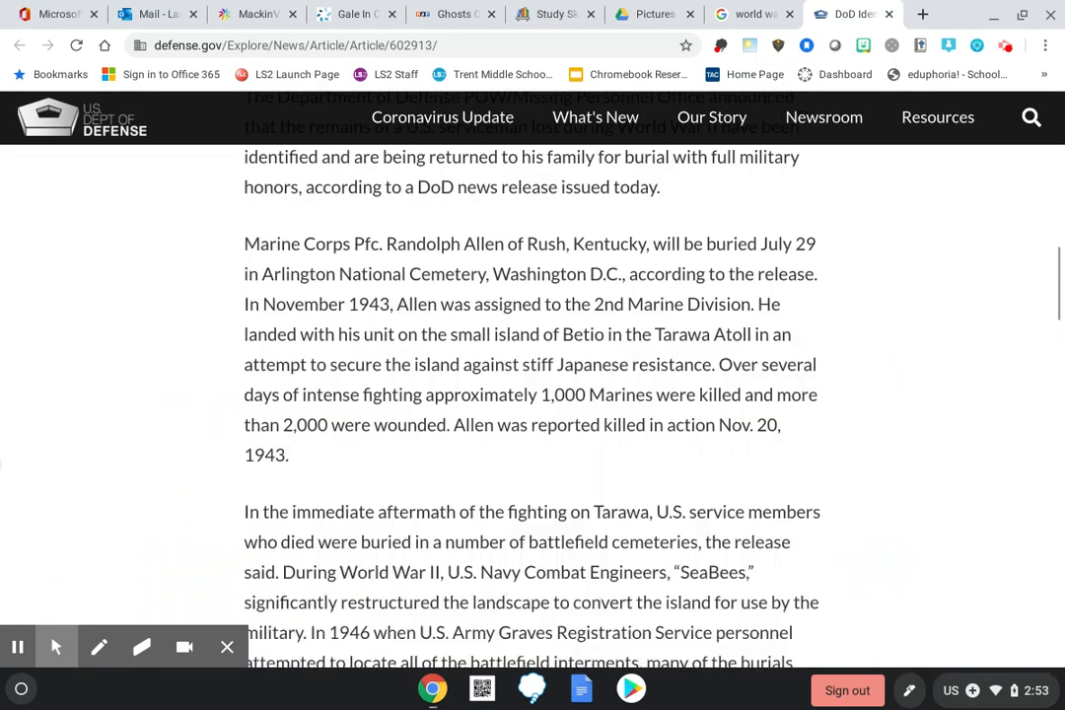
scroll(532, 379, down, 3)
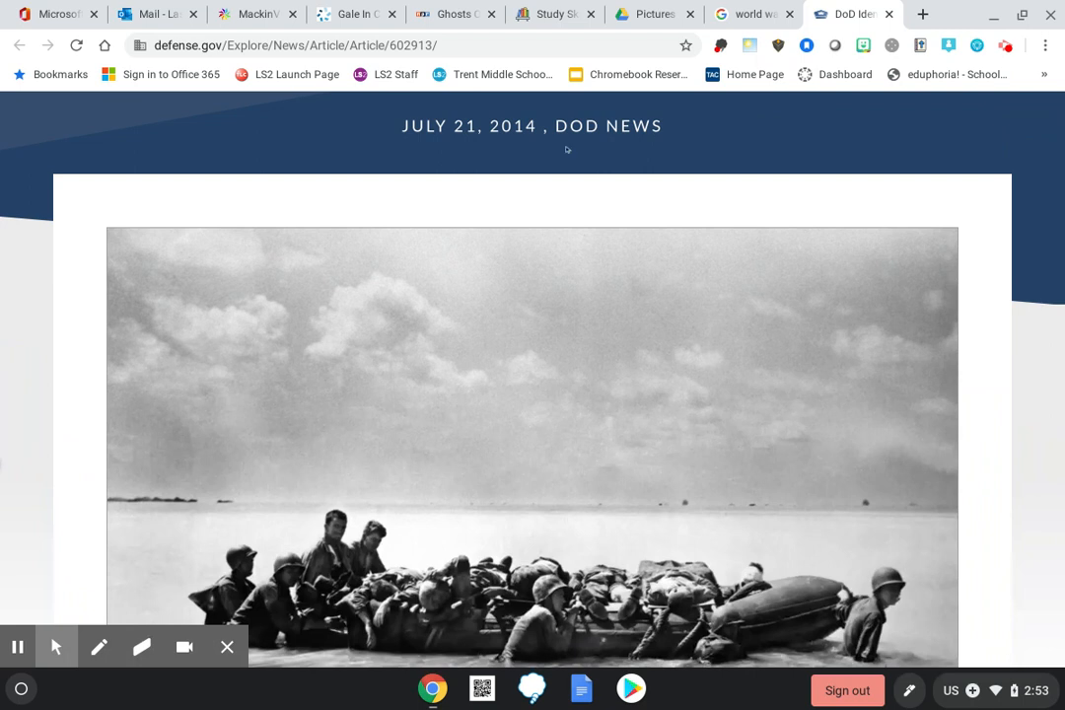
Step: Return to the Google image search for world war ii, close the image preview, and show video results instead
click(530, 15)
click(923, 16)
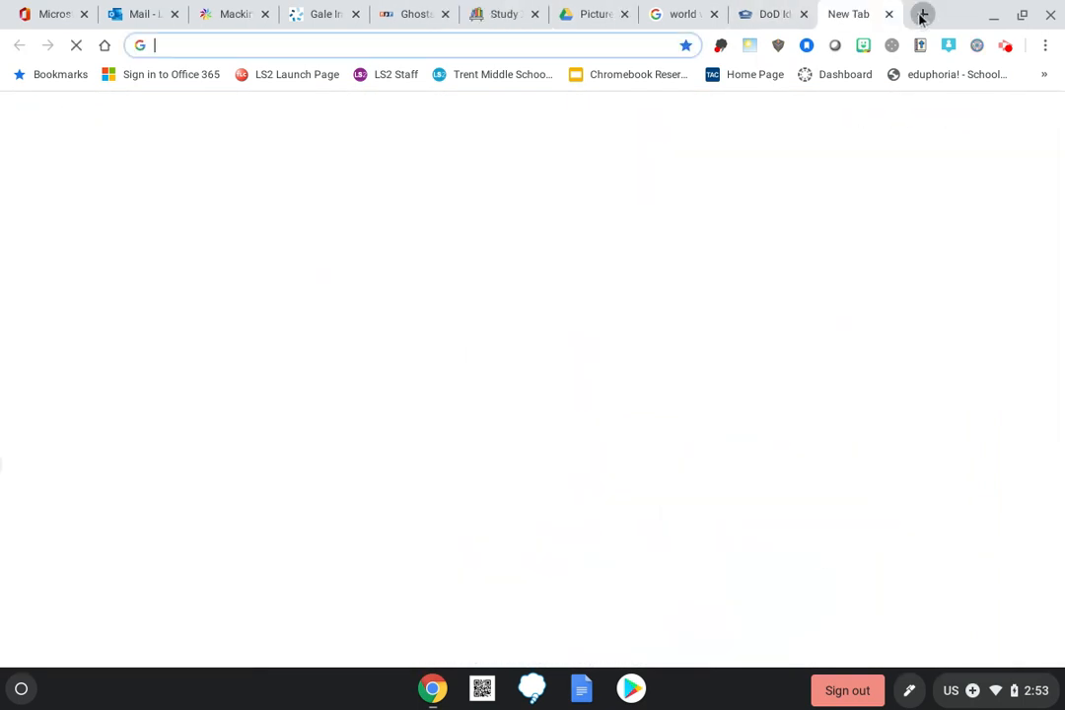
click(663, 20)
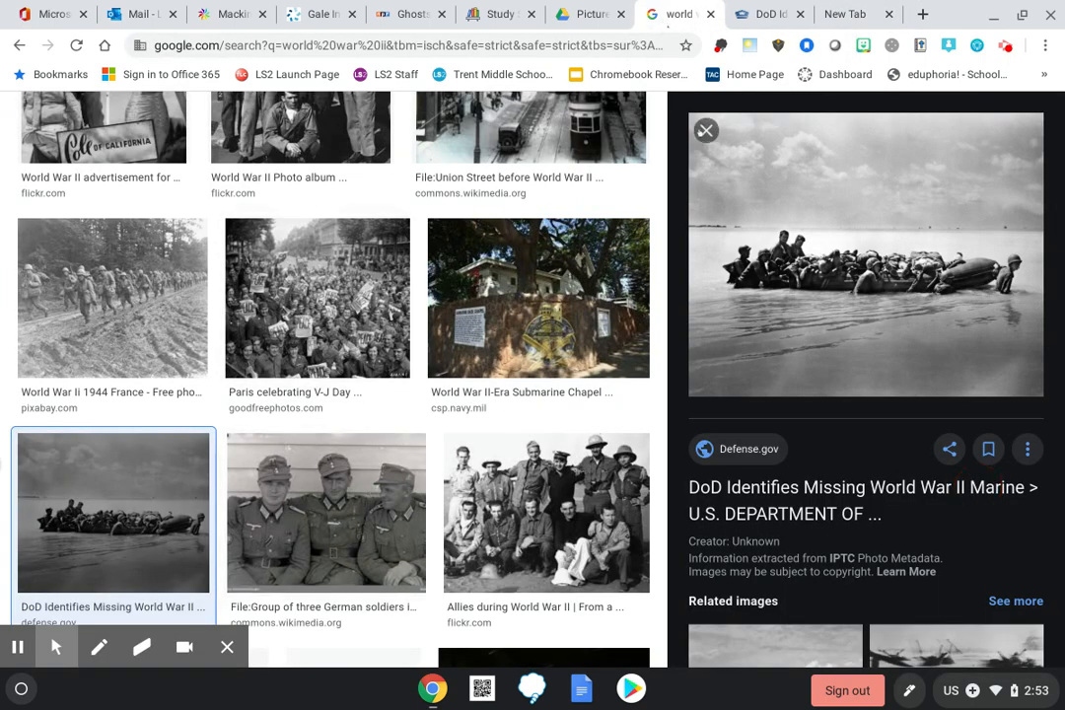
click(708, 131)
scroll(325, 513, up, 4)
scroll(325, 513, up, 3)
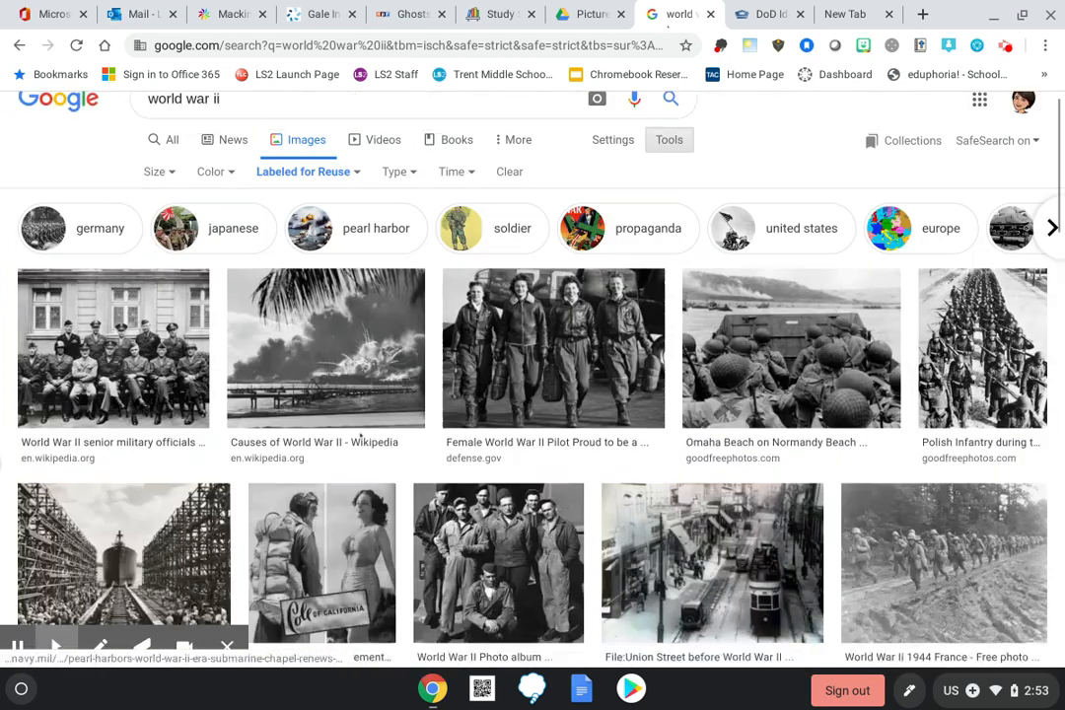
click(371, 174)
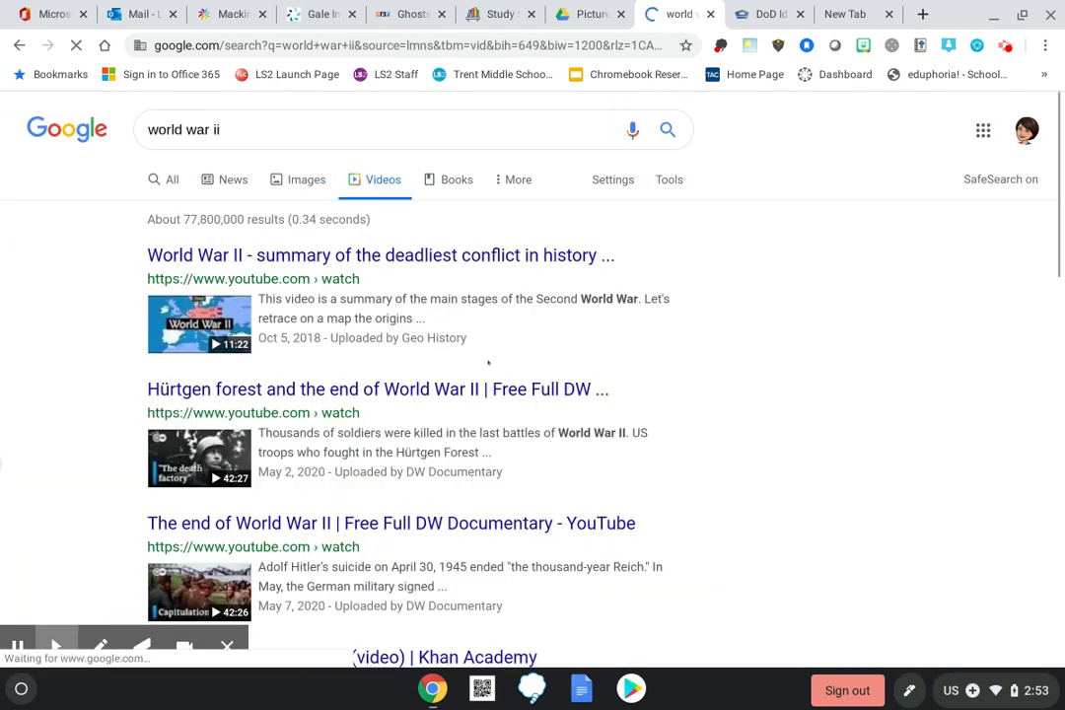
Step: Browse the video results, open "World War II - summary of the deadliest conflict in history" on YouTube, and pause playback
scroll(596, 333, down, 5)
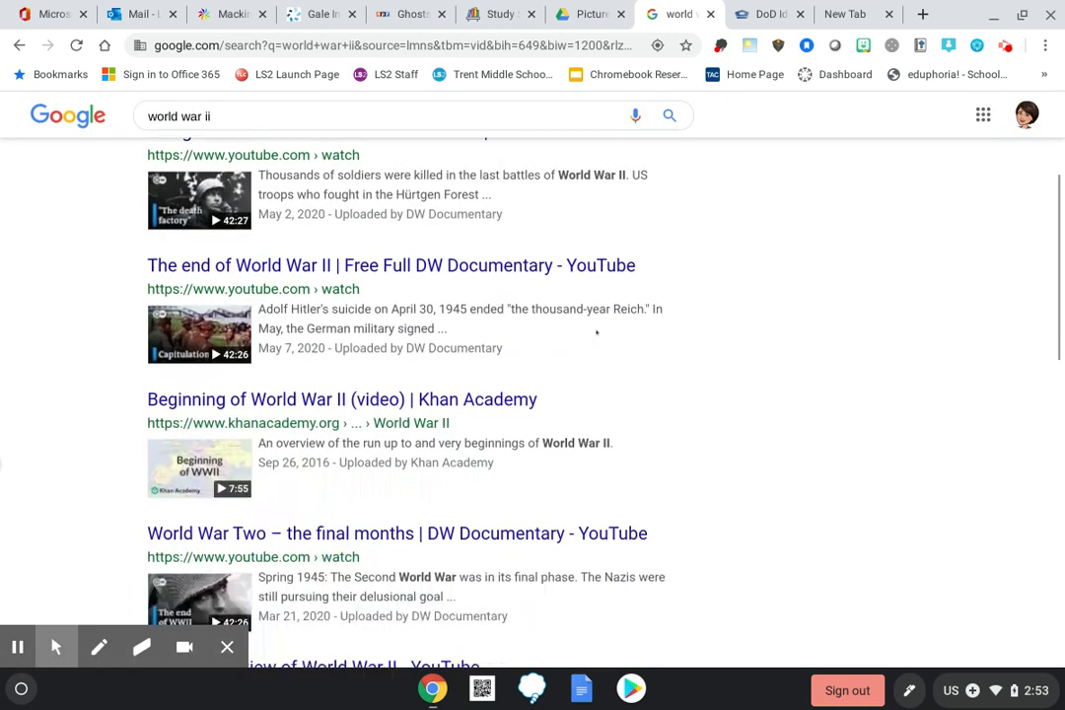
scroll(510, 345, down, 1)
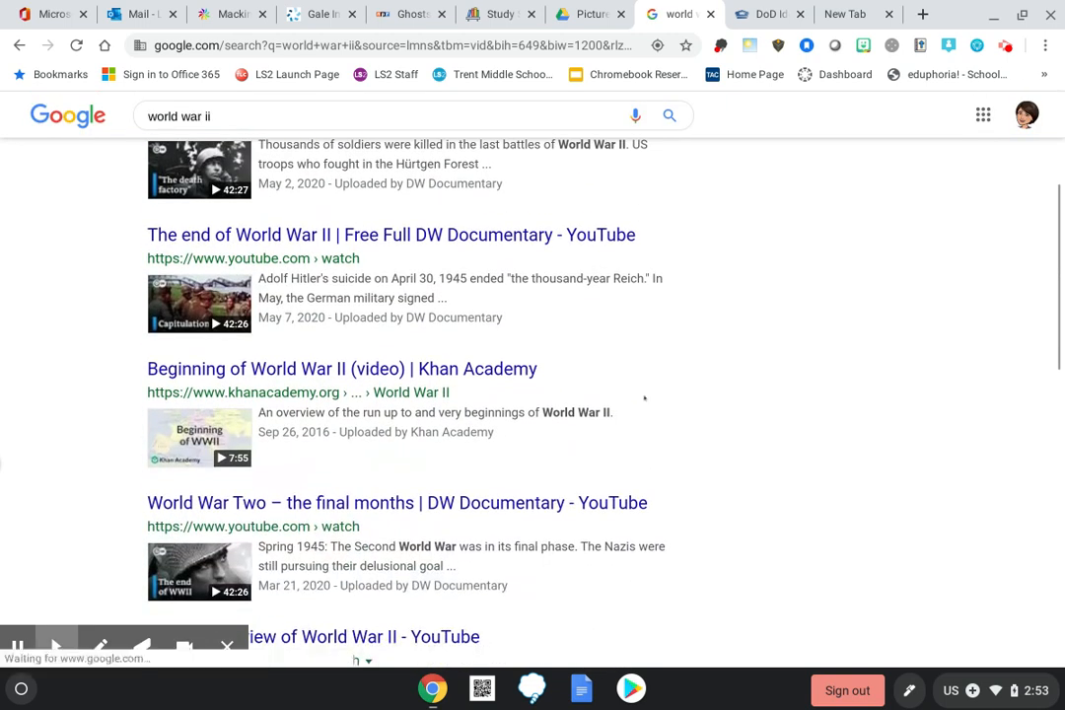
scroll(662, 399, down, 2)
scroll(663, 400, down, 3)
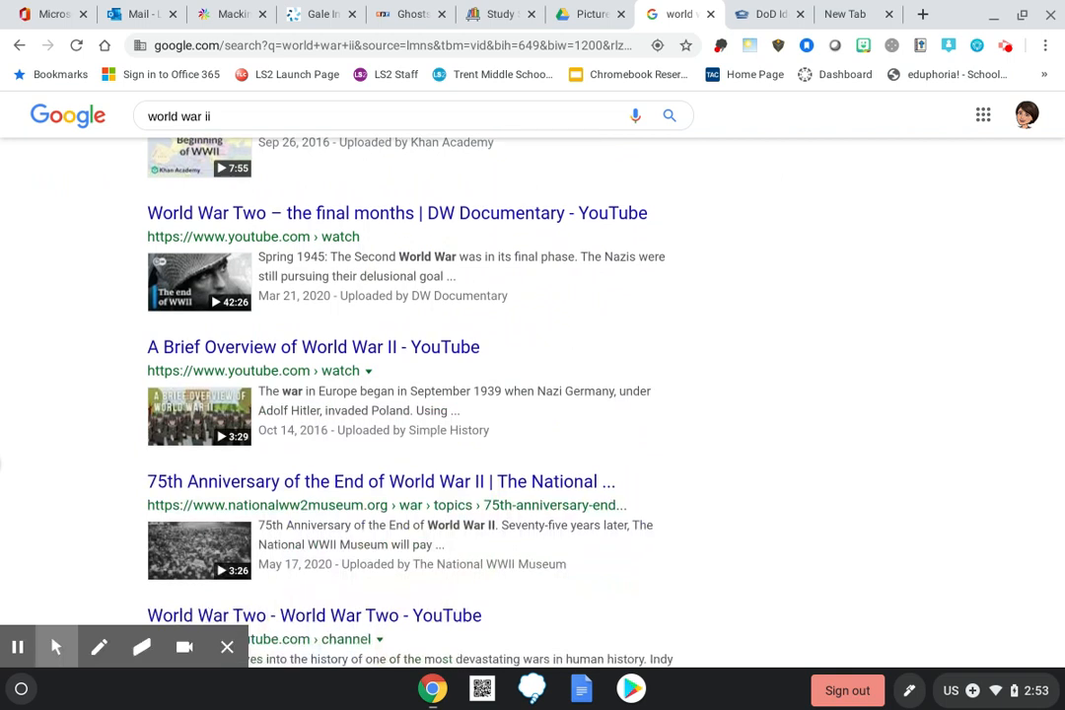
scroll(510, 375, up, 5)
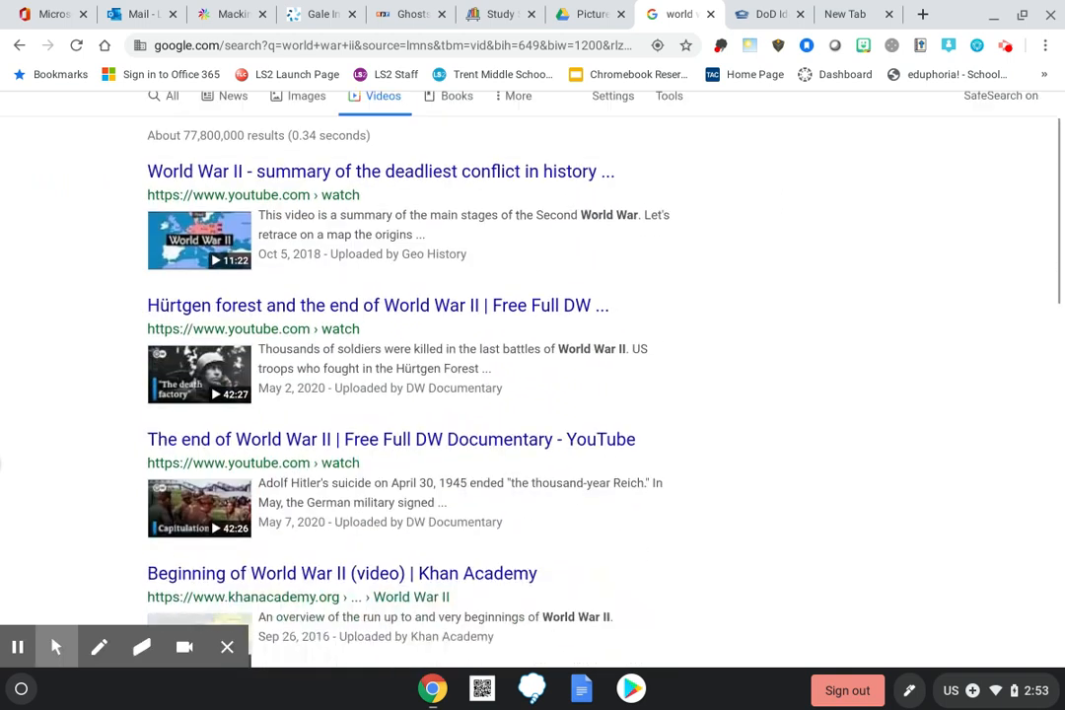
click(527, 176)
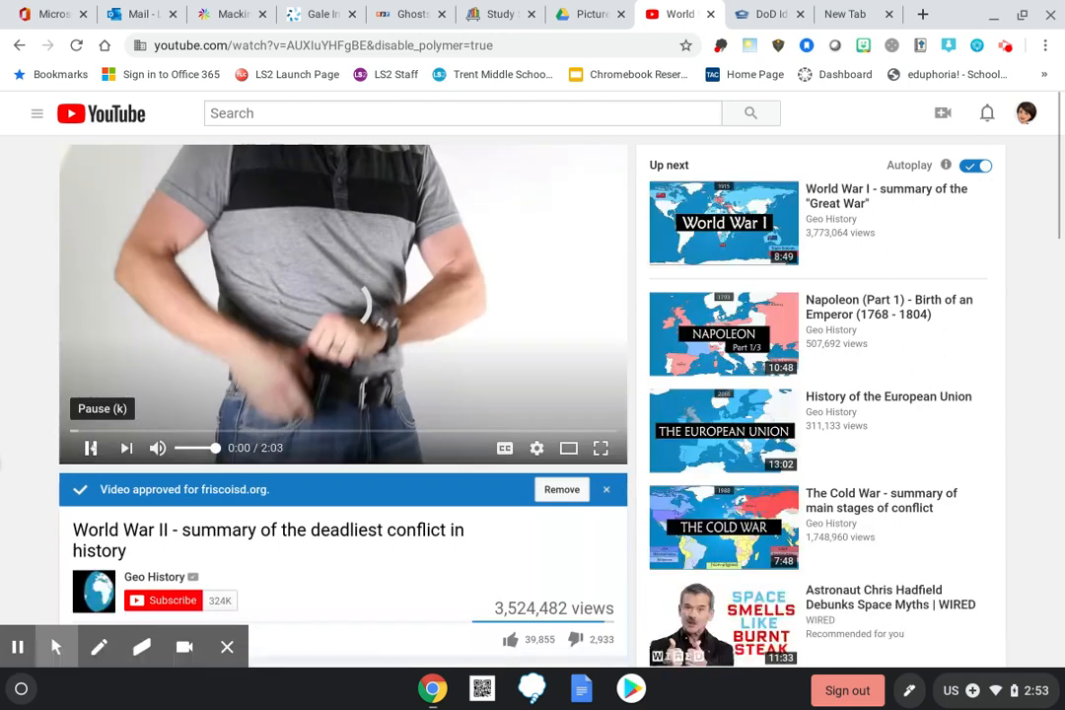
click(90, 447)
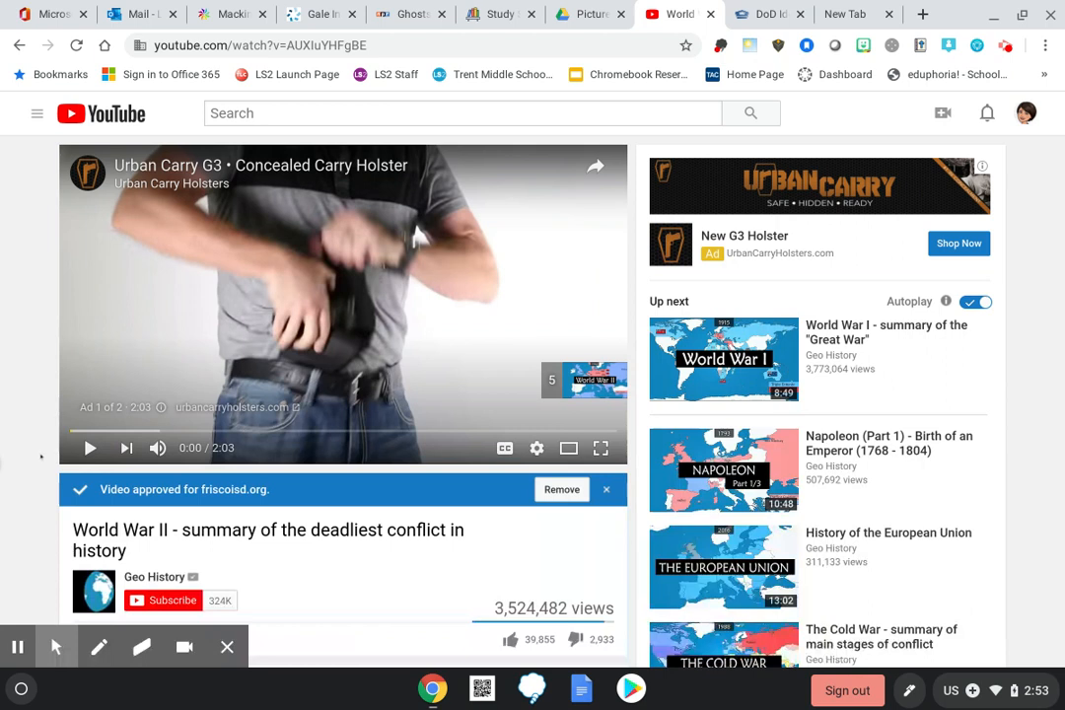
Step: Generate the MLA 8 citation for the YouTube video with the MyBib Citation Generator, keeping the current citation style
scroll(343, 394, down, 3)
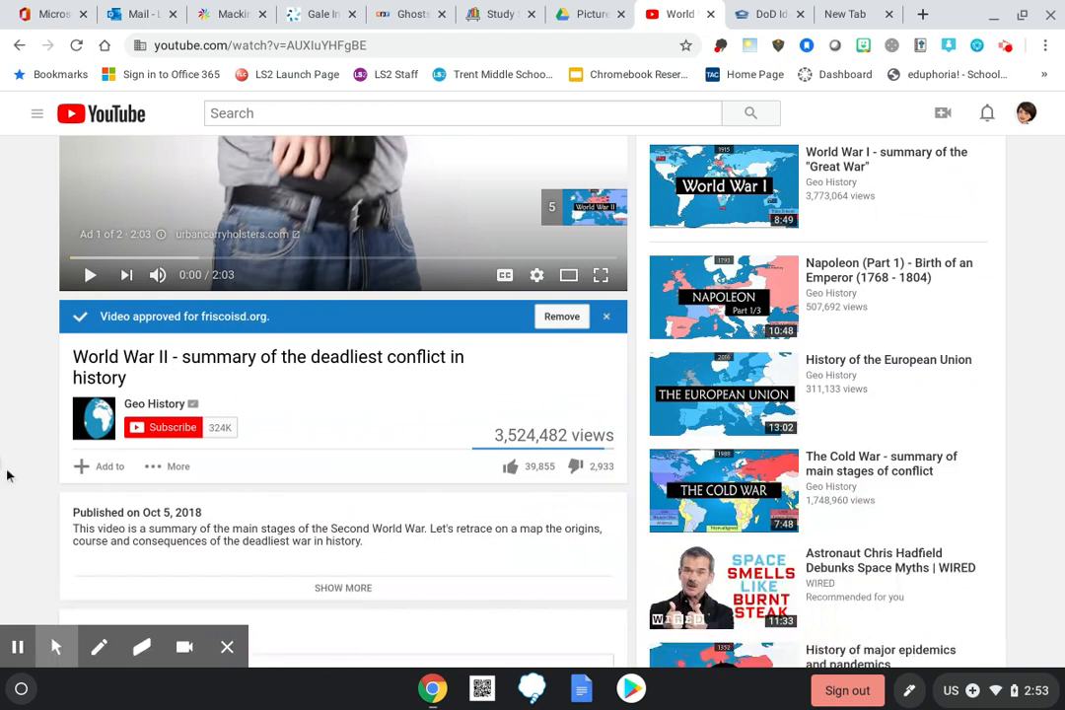
scroll(29, 478, down, 4)
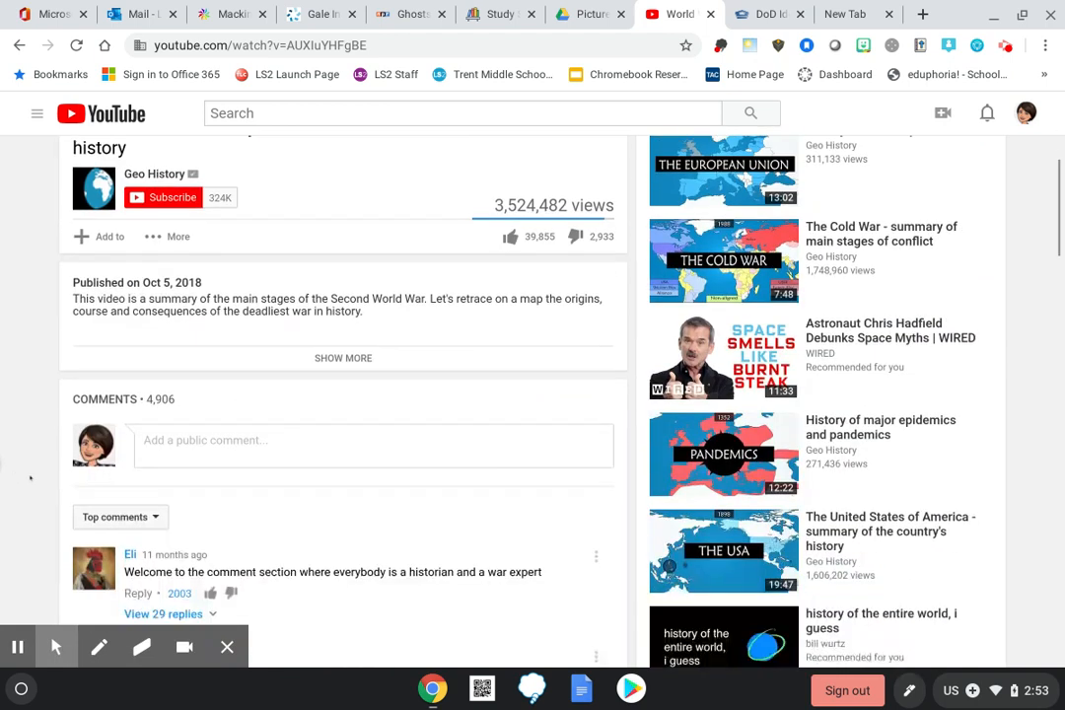
scroll(28, 477, up, 5)
scroll(343, 395, up, 2)
scroll(343, 394, down, 3)
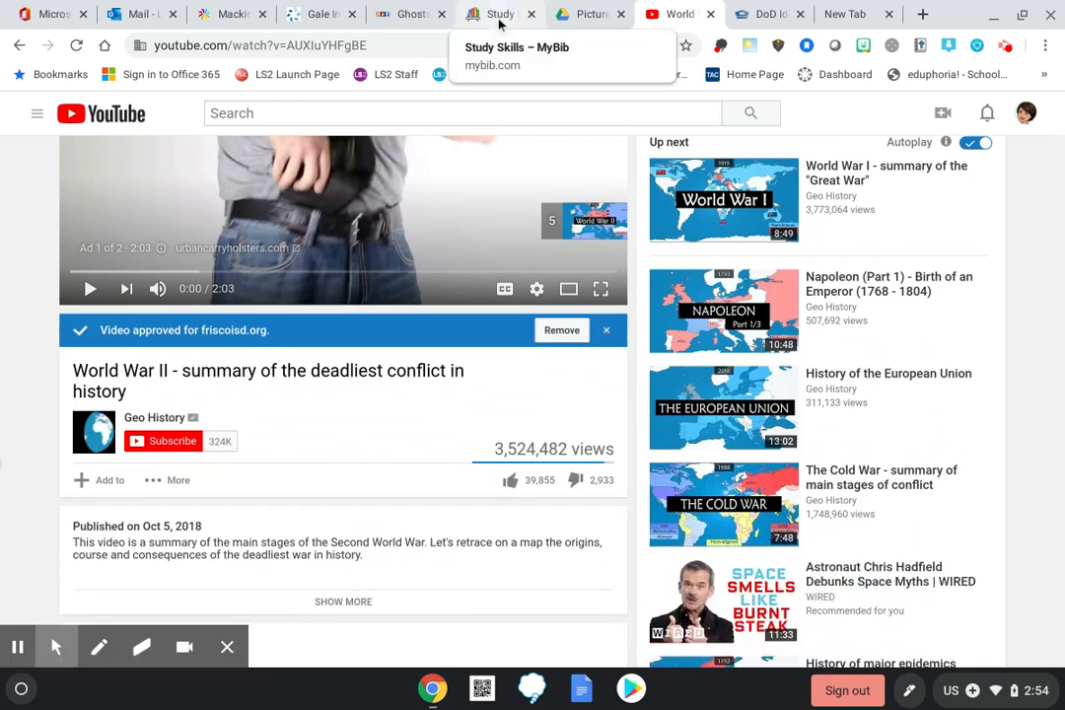
click(920, 45)
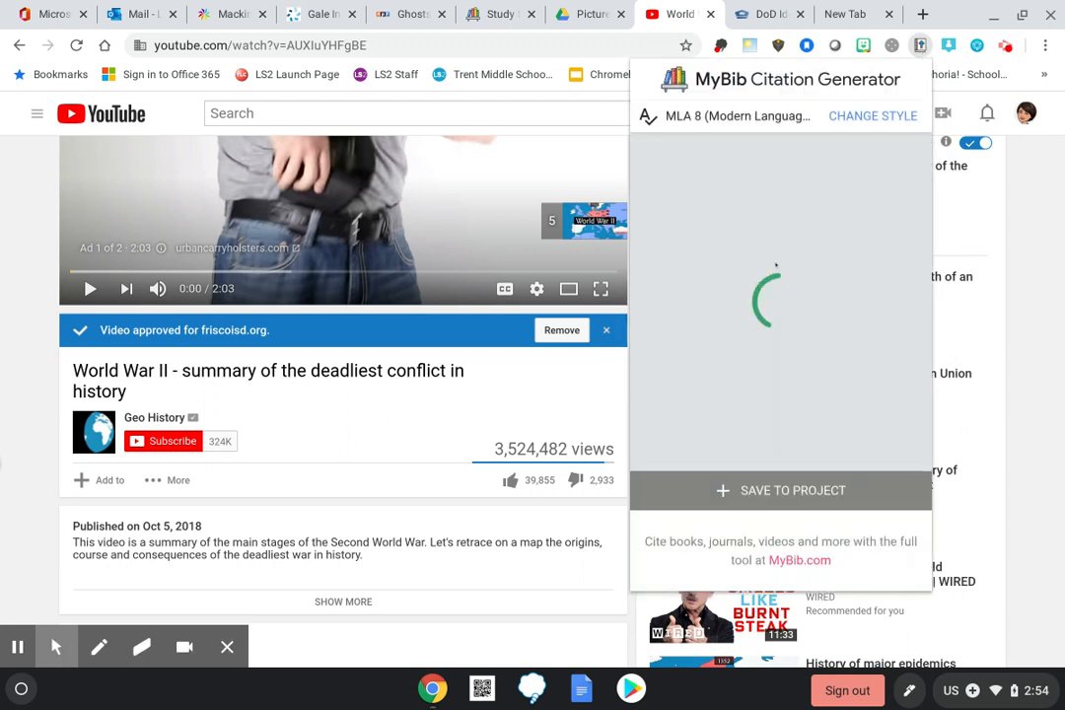
click(892, 115)
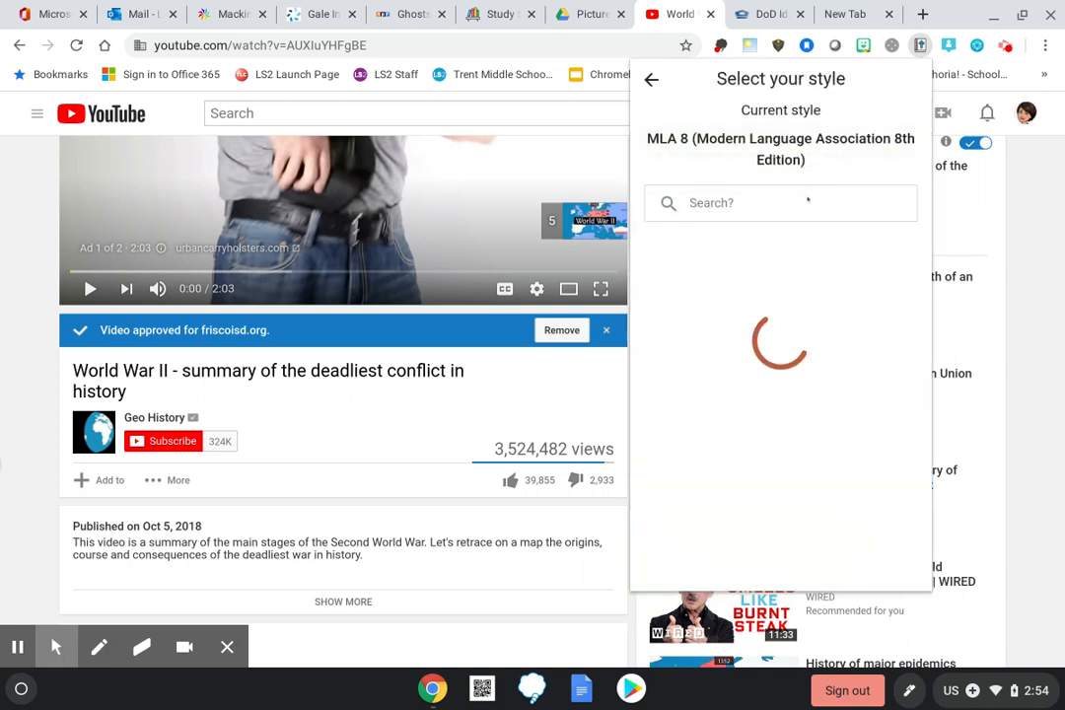
click(648, 81)
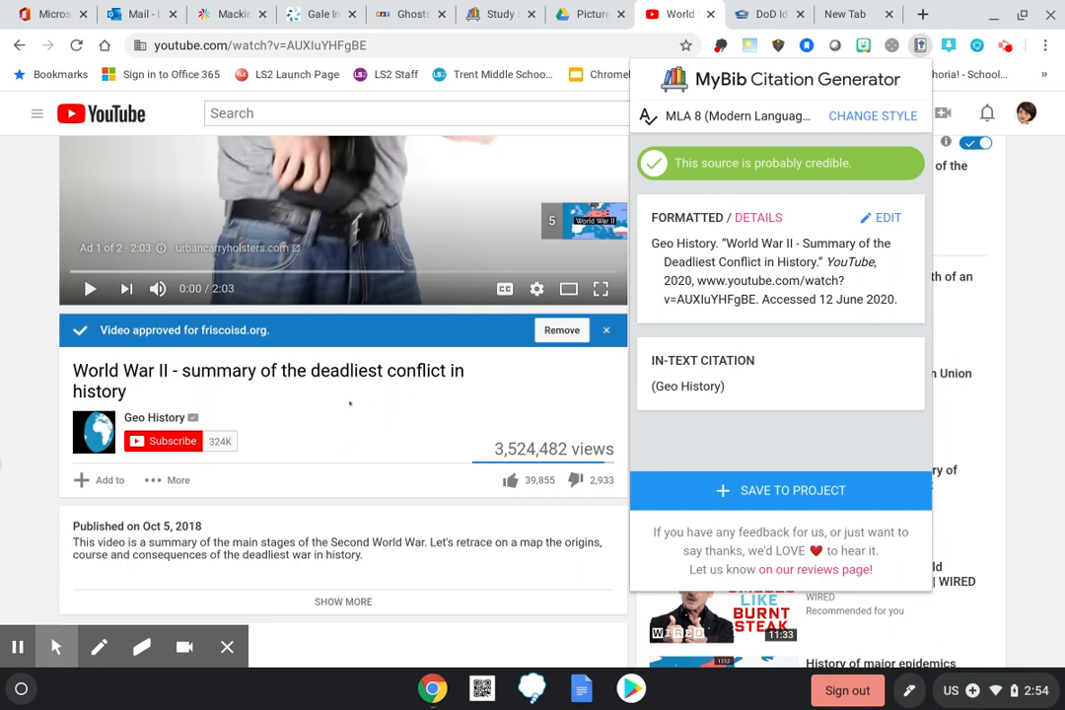
Step: Set the YouTube citation's publication date to 2018, 10, 05 and save the citation to the MyBib project
scroll(349, 403, down, 3)
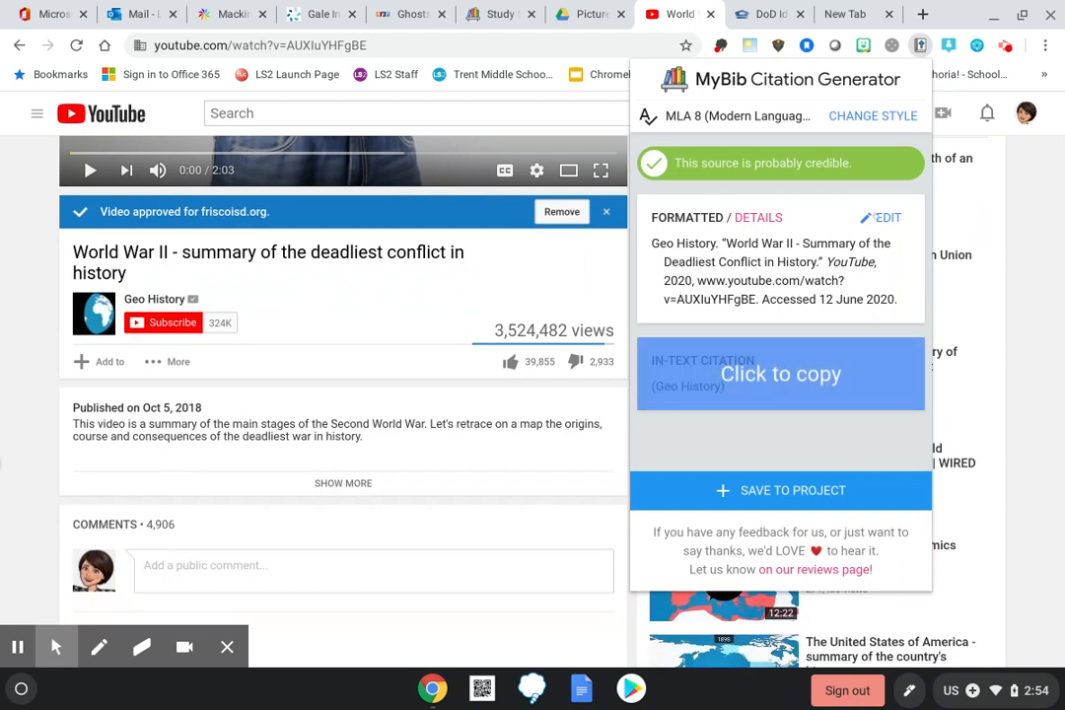
click(880, 217)
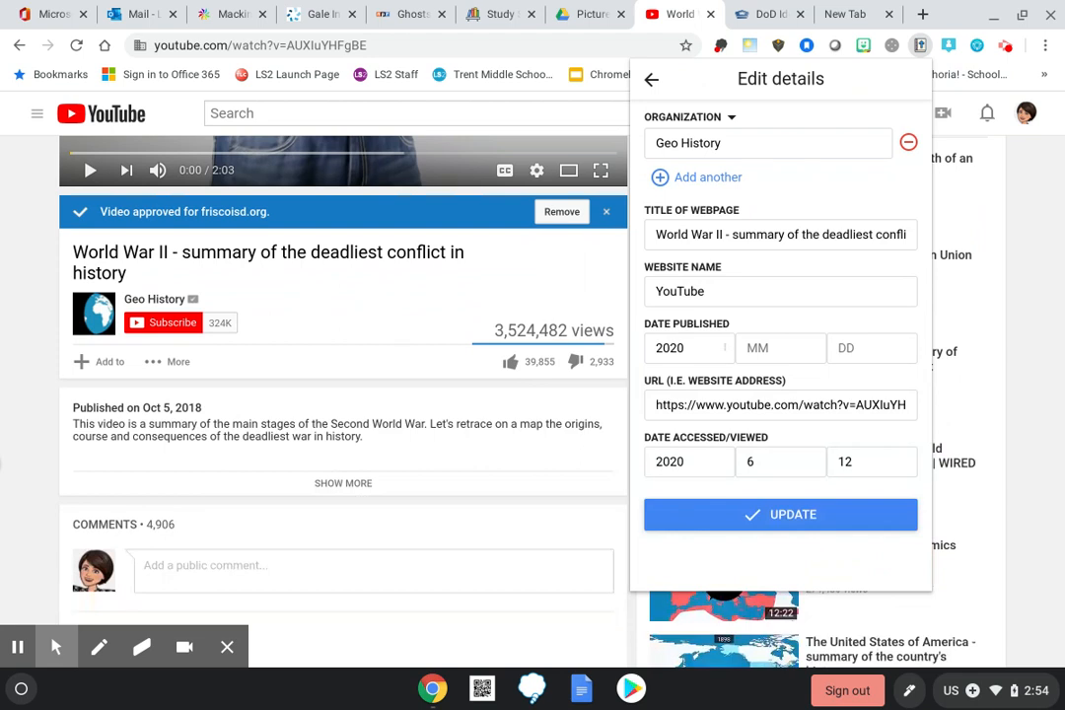
click(719, 343)
click(789, 354)
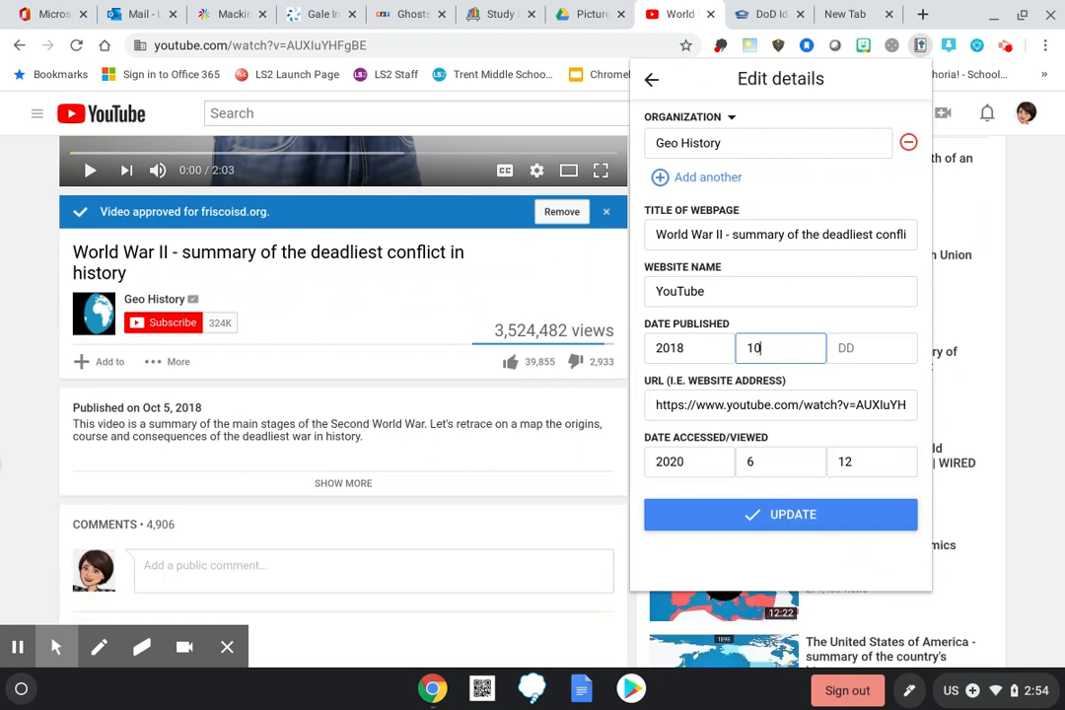
click(864, 348)
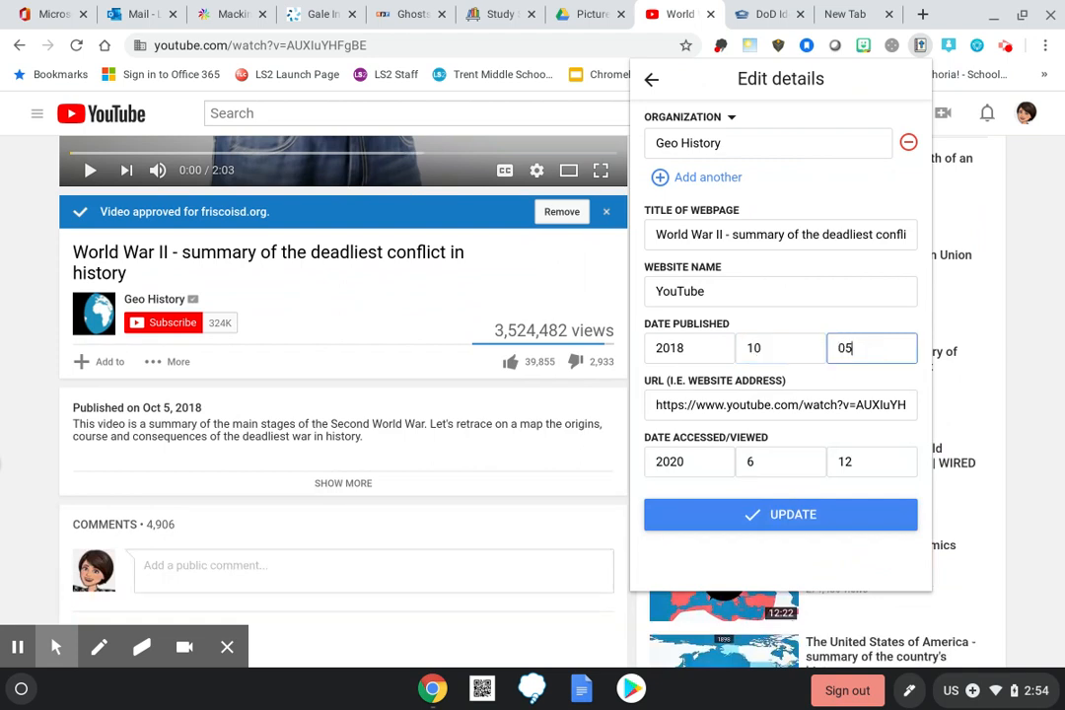
click(794, 517)
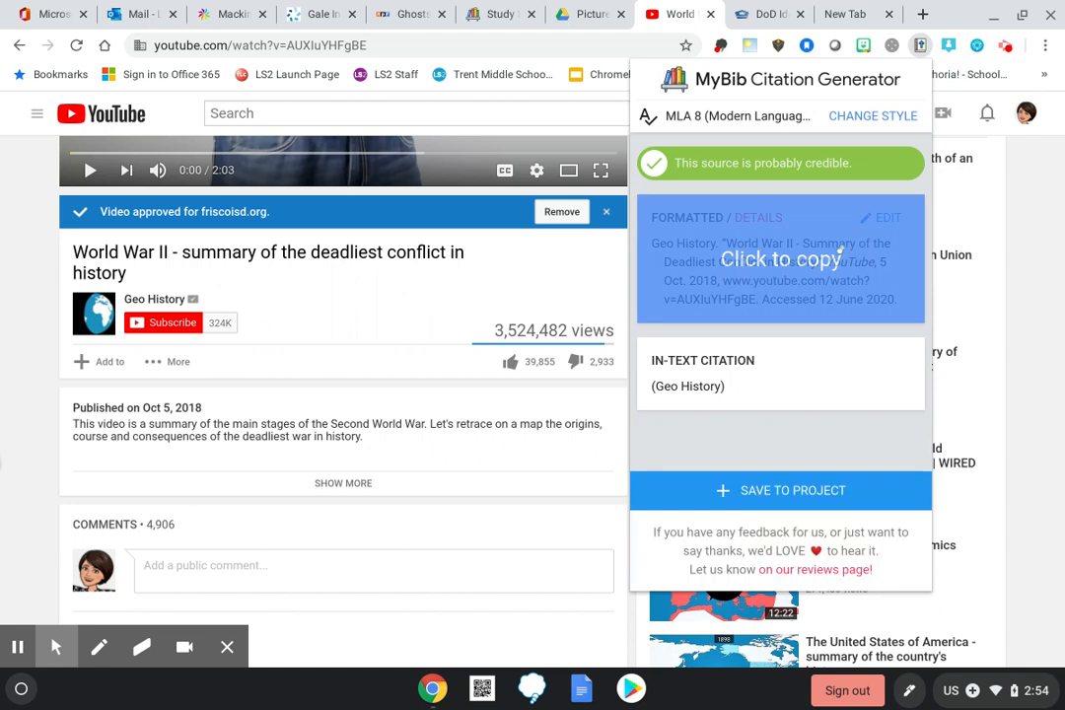
click(696, 489)
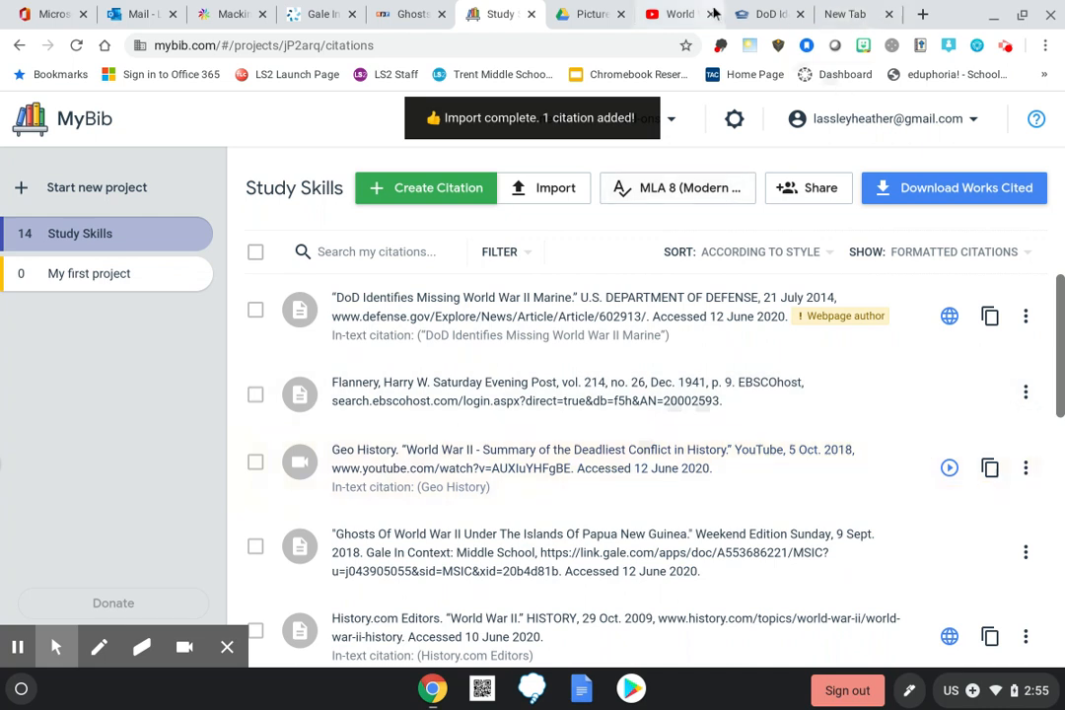
Step: Start a new citation of the Video type in the Study Skills project in MyBib
click(666, 22)
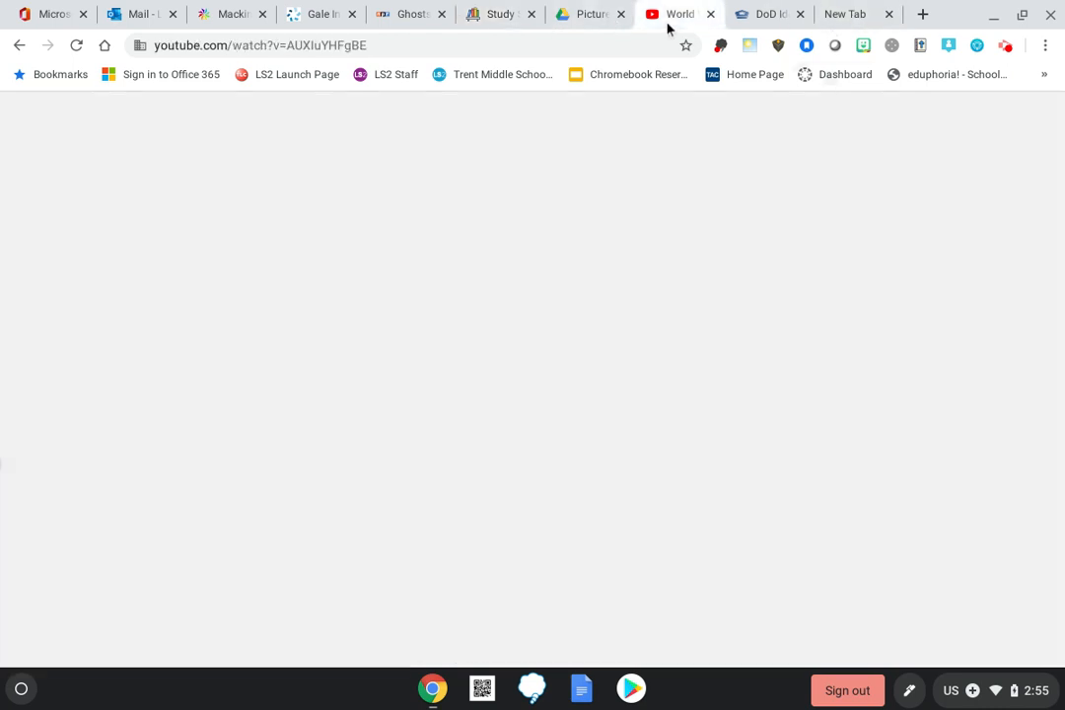
click(484, 14)
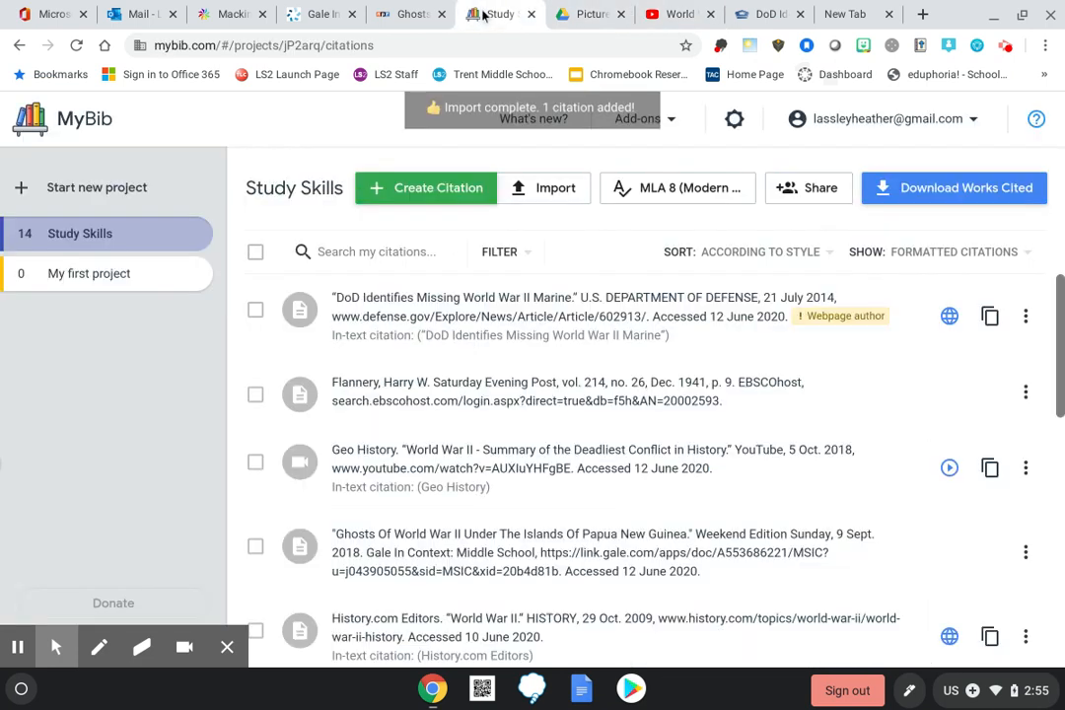
click(414, 199)
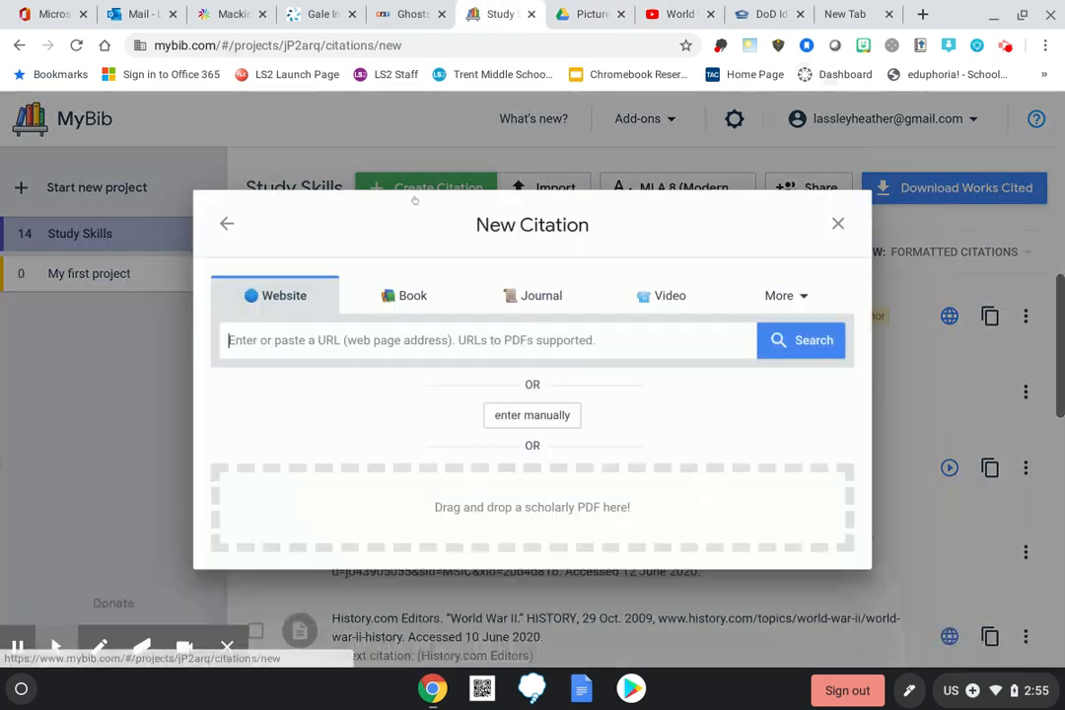
click(661, 295)
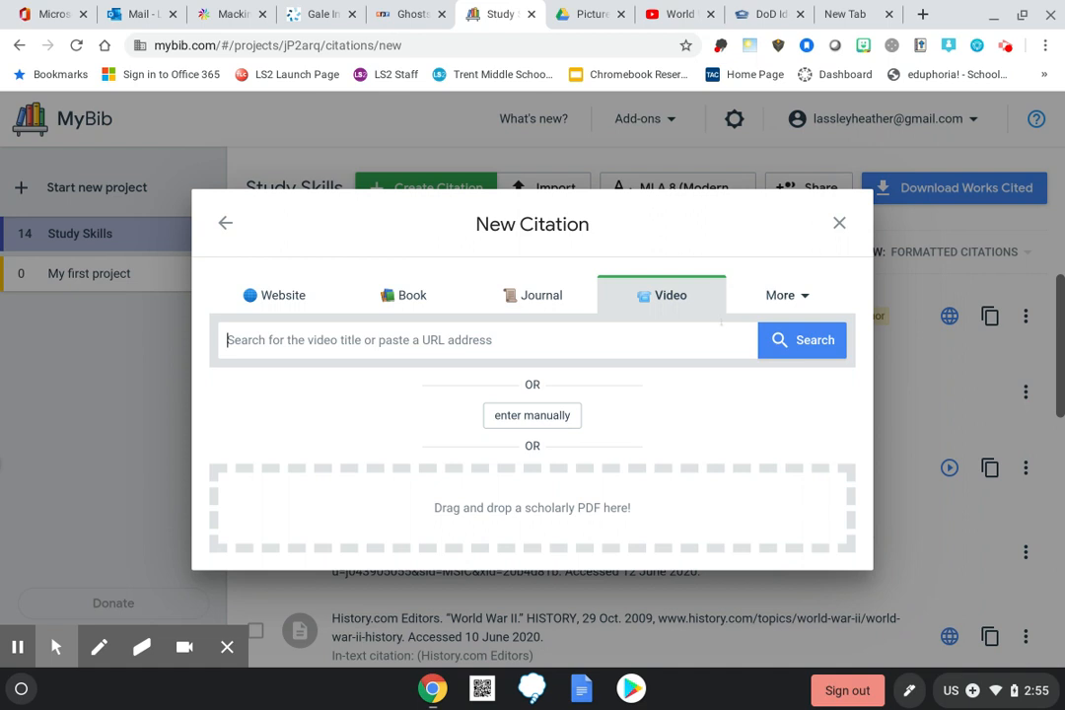
click(710, 331)
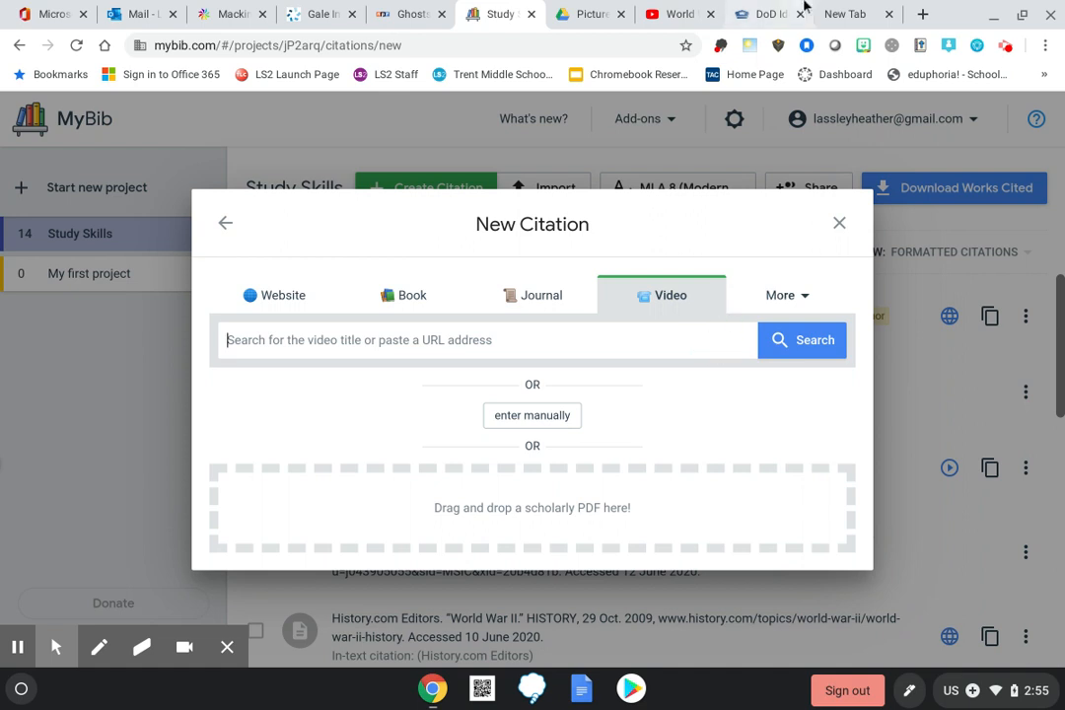
Step: Copy the web address of the YouTube video and search for it in MyBib's new video citation
click(681, 14)
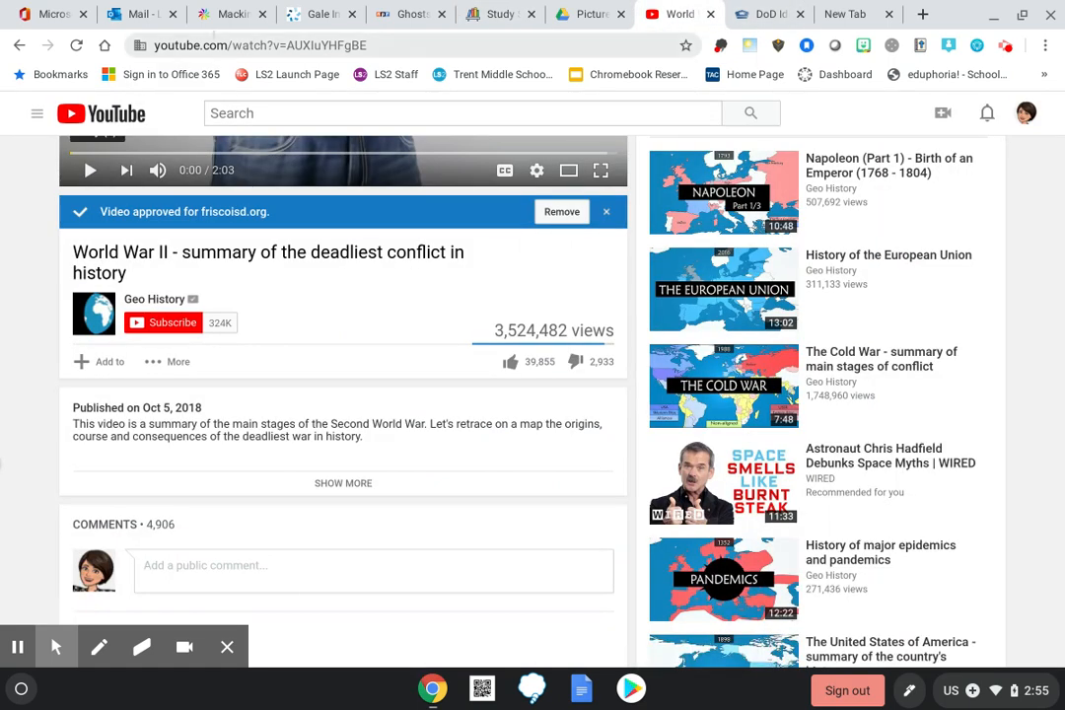
click(213, 42)
key(ctrl+c)
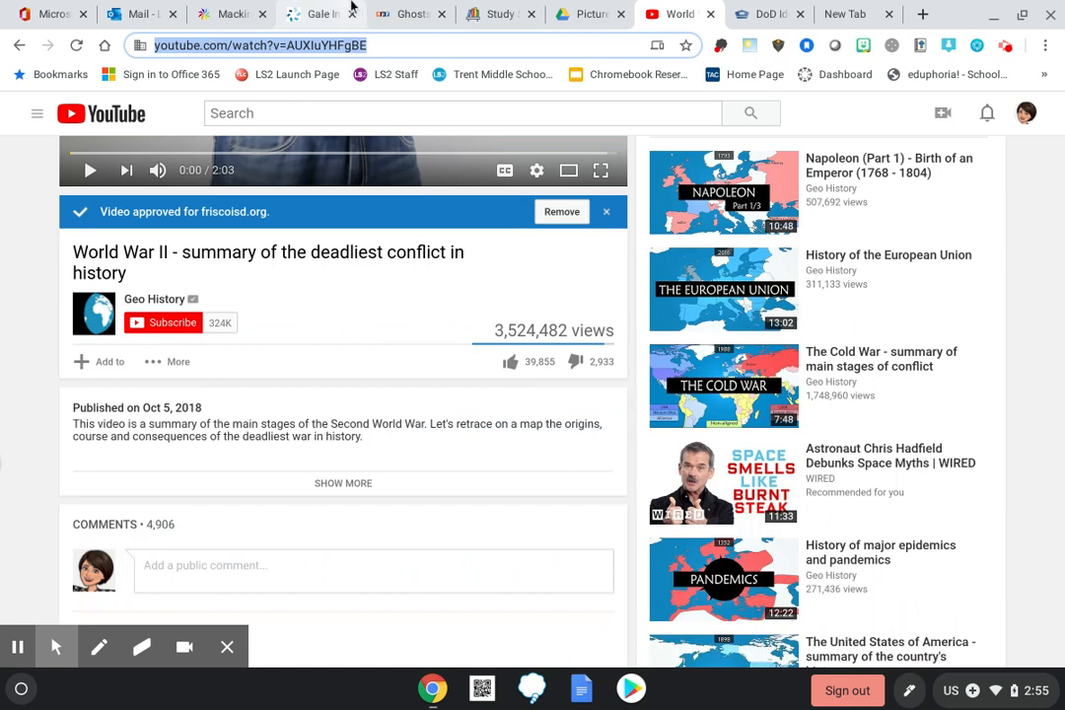
click(498, 14)
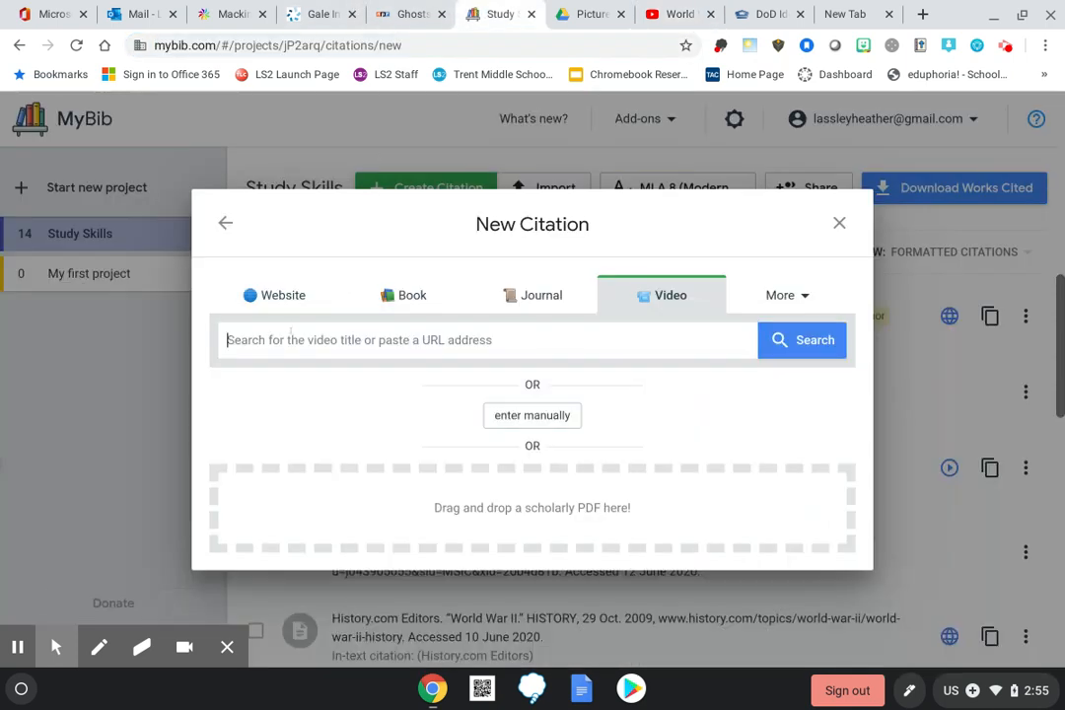
key(ctrl+v)
key(Return)
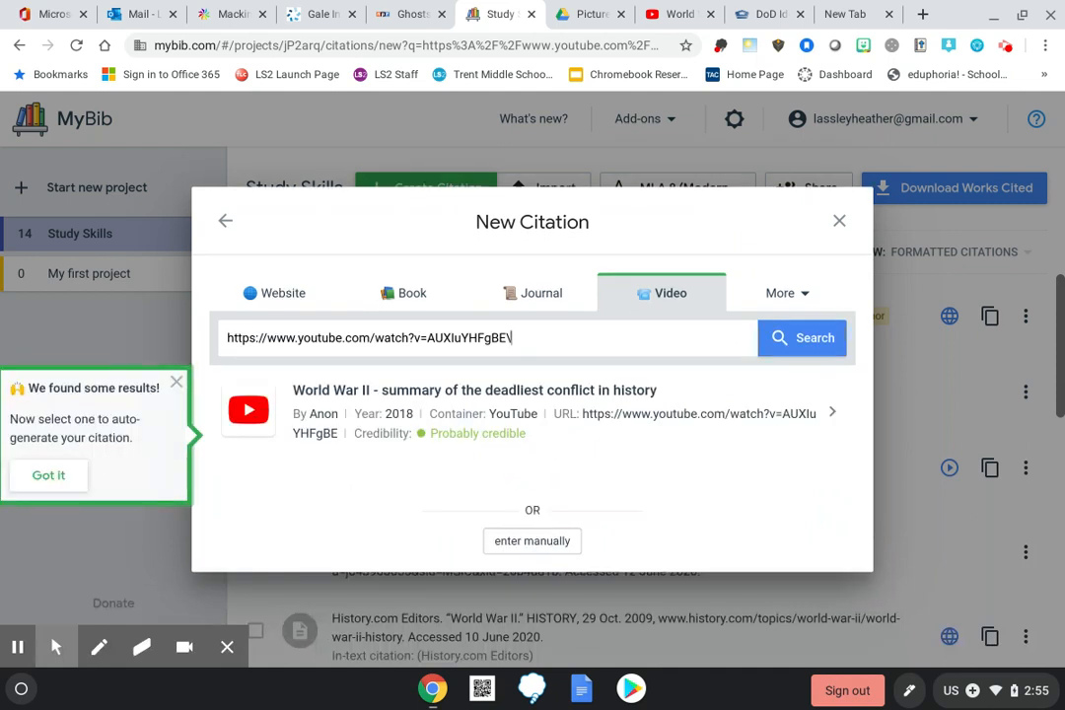
Step: Select the found World War II video, confirm it has an author, and enter Geo History as the organization author
click(490, 427)
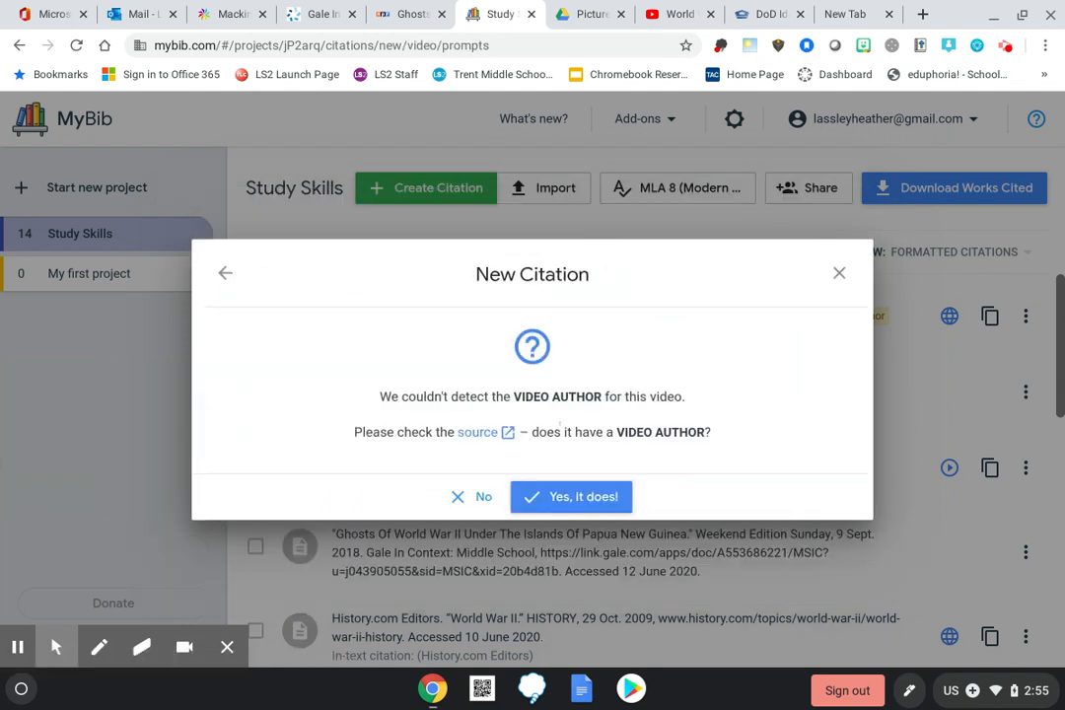
click(531, 507)
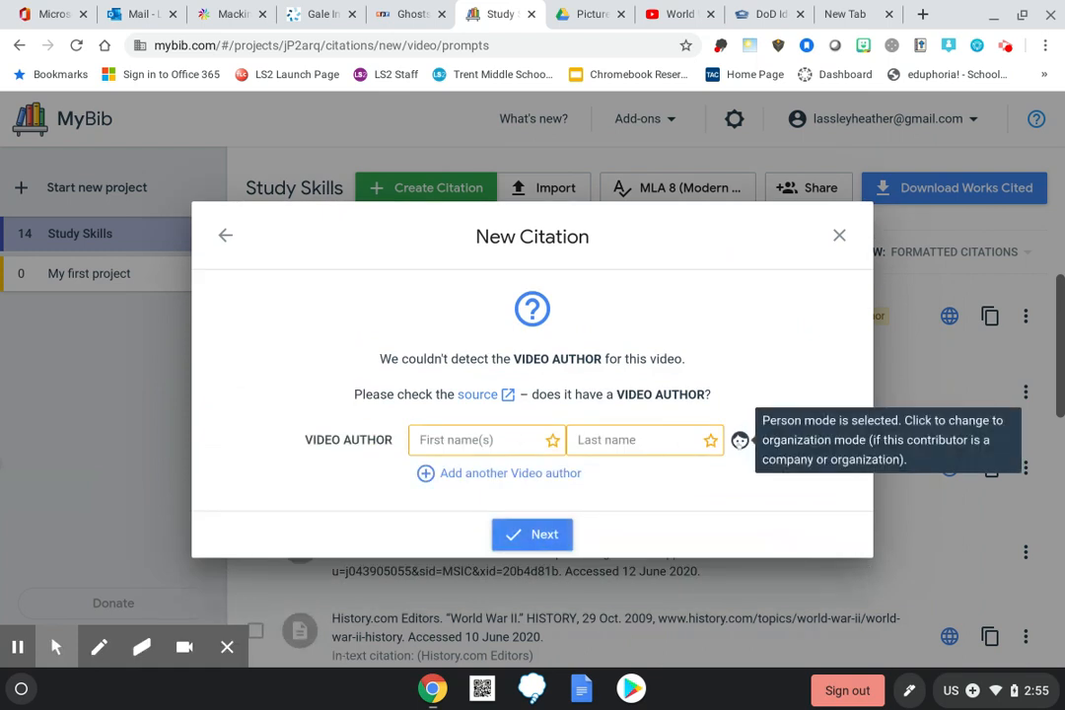
click(739, 441)
click(671, 441)
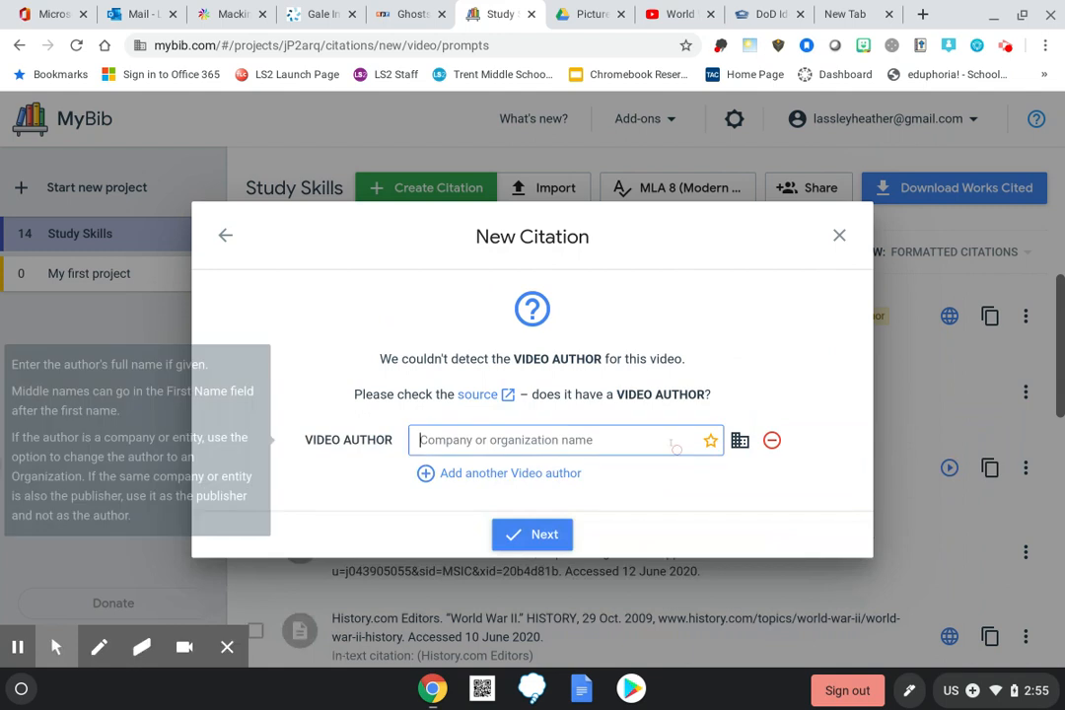
text(Geo)
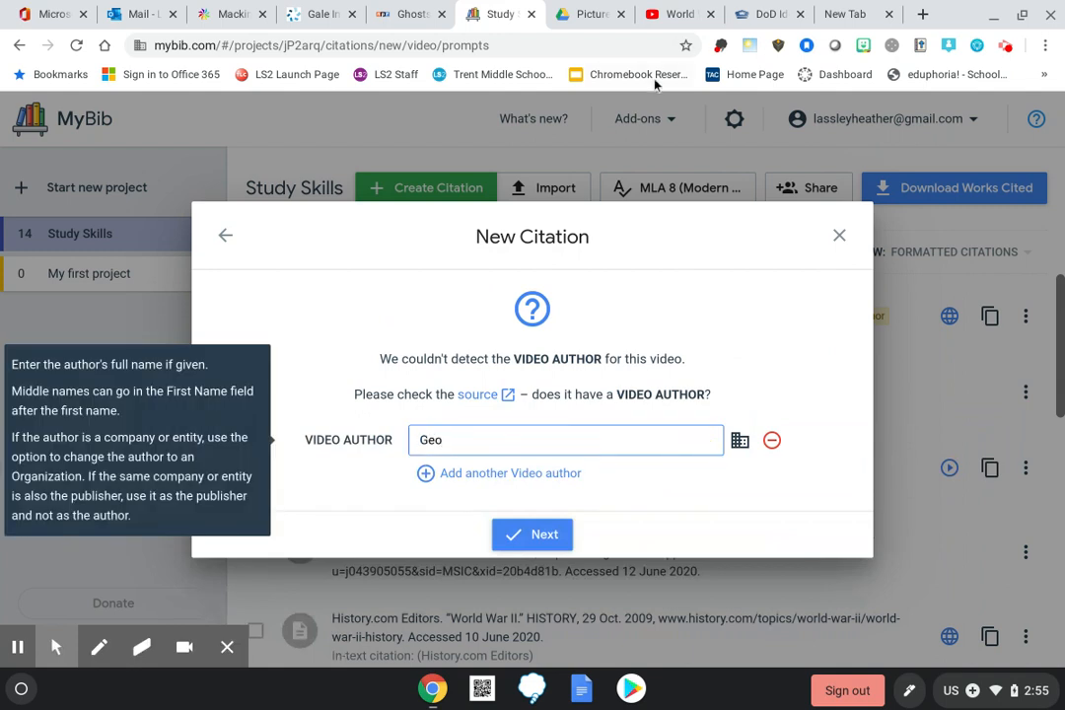
click(678, 13)
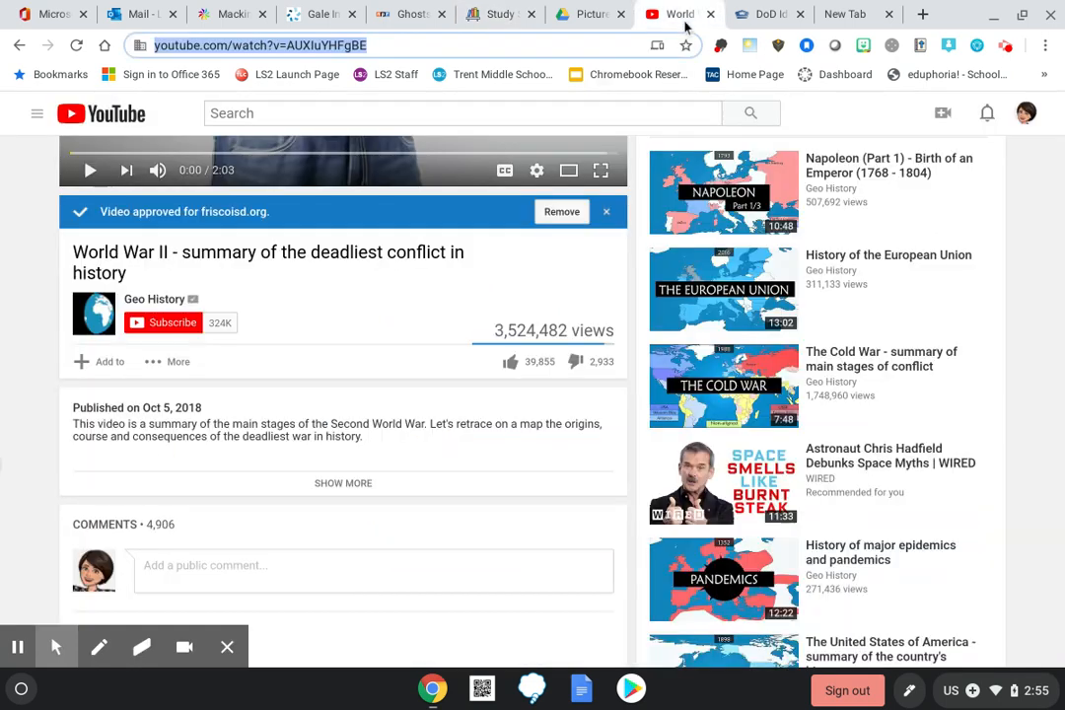
click(508, 14)
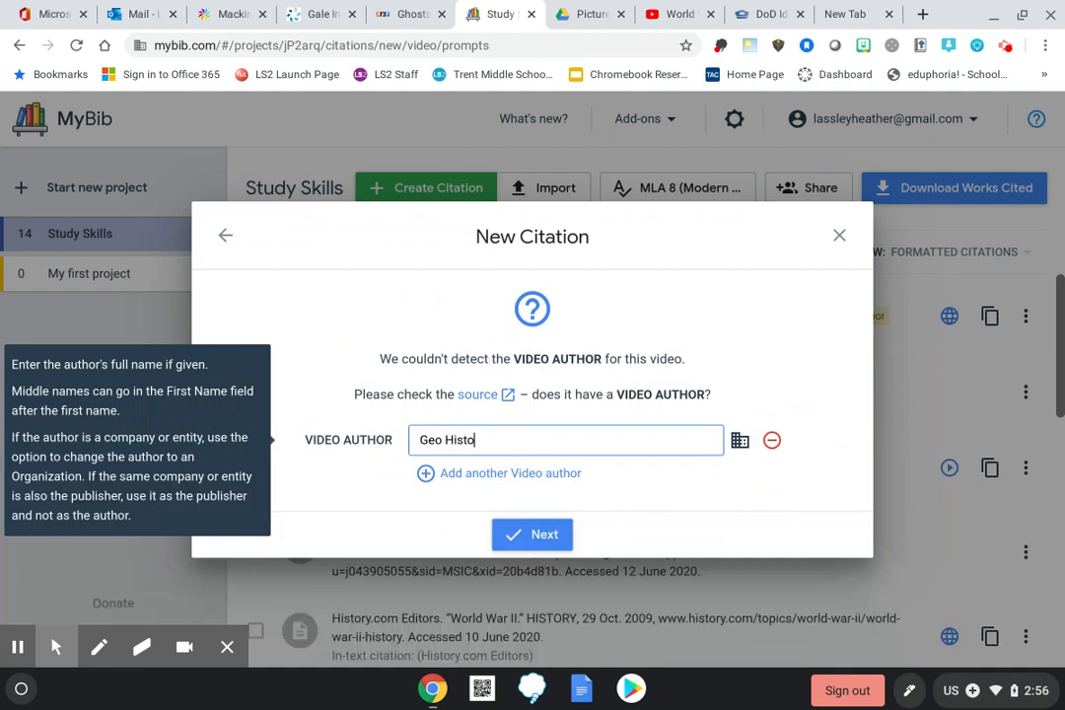
click(533, 533)
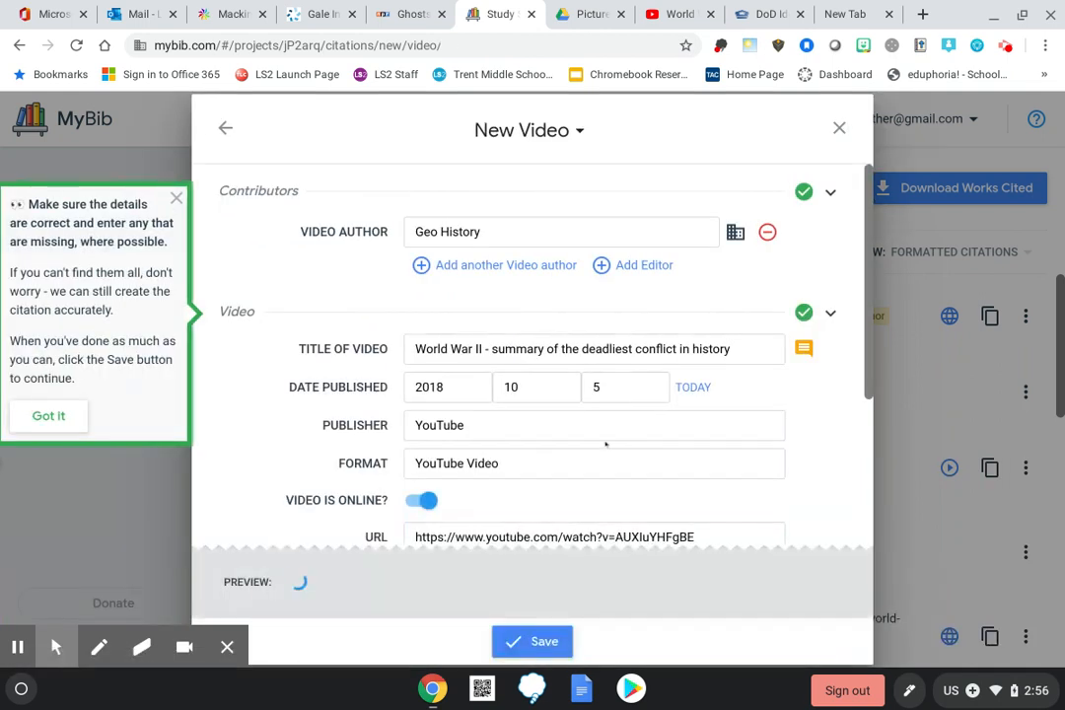
Step: Review the new video citation's details and close the form without saving
scroll(606, 442, down, 2)
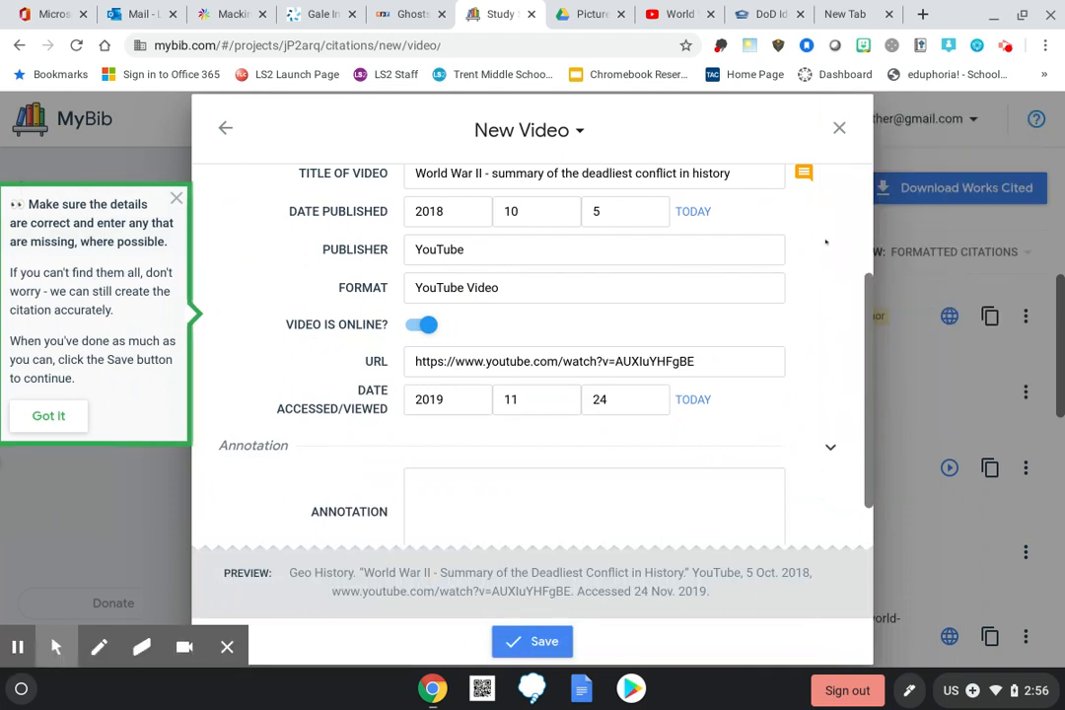
scroll(828, 237, up, 3)
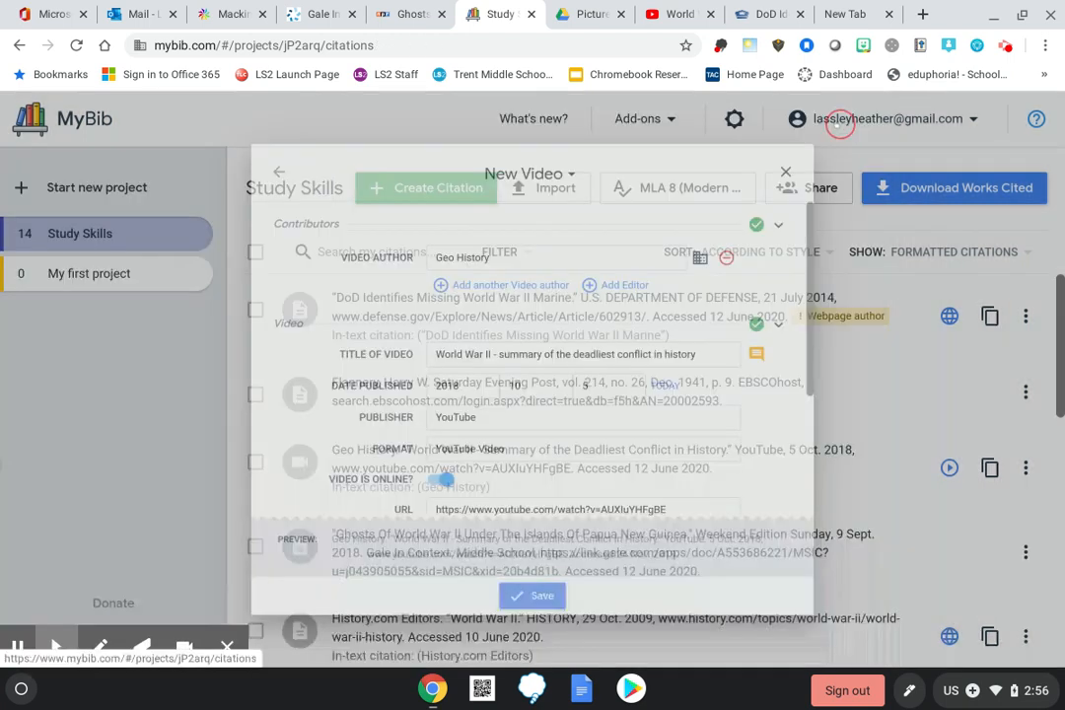
click(839, 128)
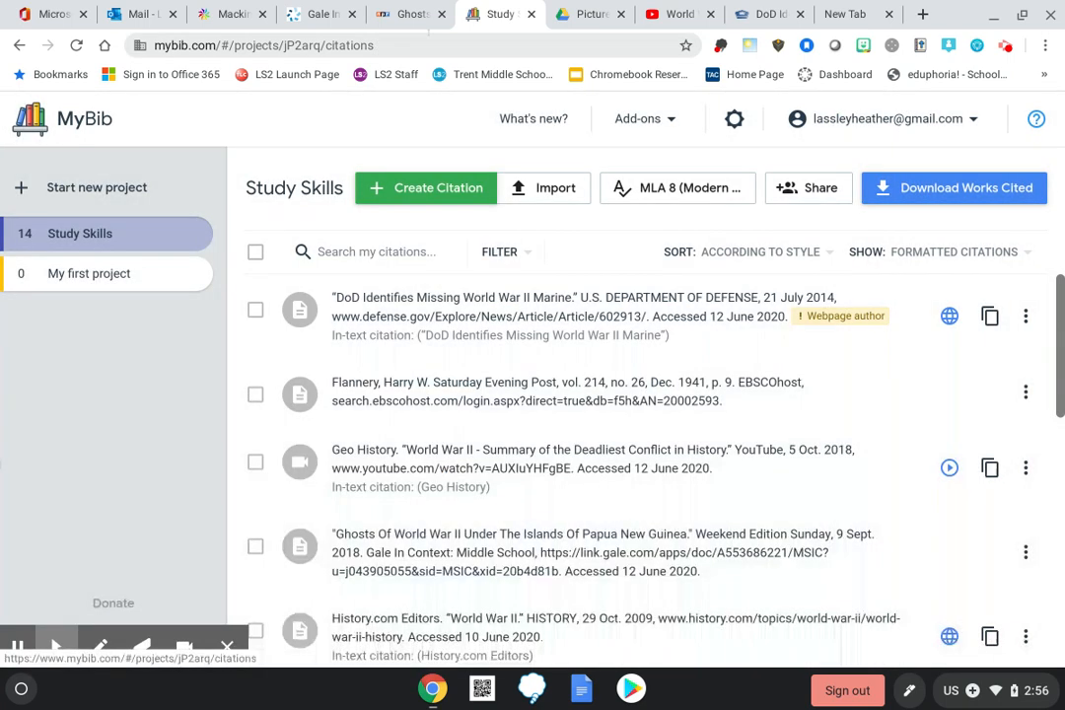
Step: Return to the Google video results, open Khan Academy's "Beginning of World War II", answer Teacher in the role prompt and dismiss the follow-up offer
click(692, 16)
click(18, 50)
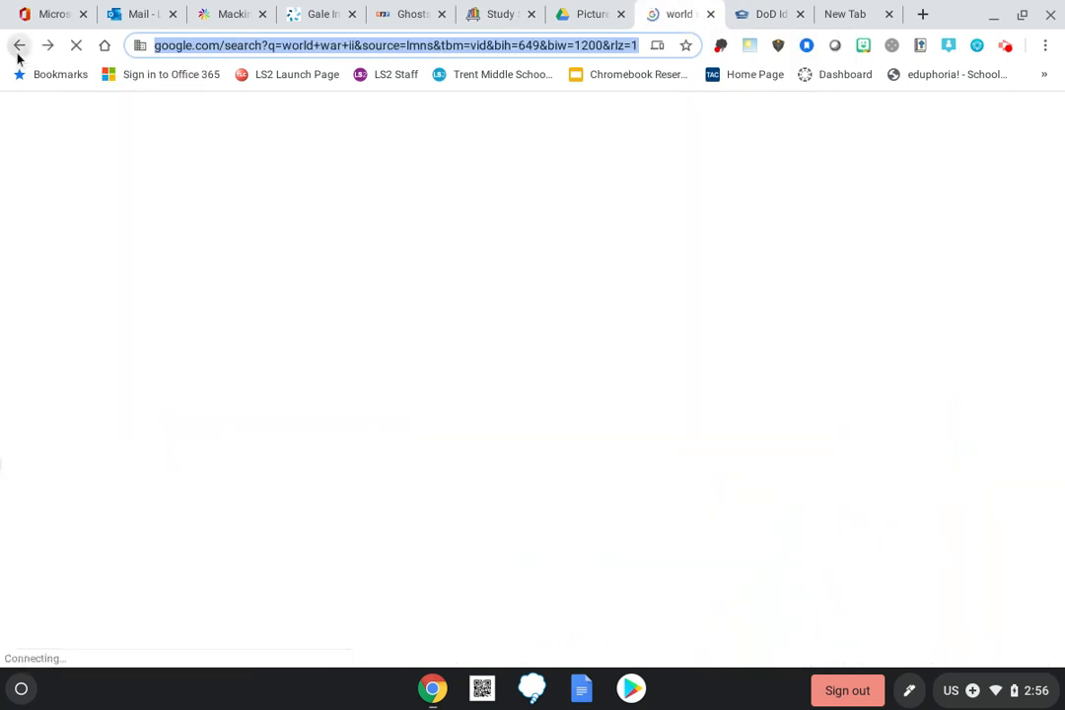
scroll(300, 336, down, 5)
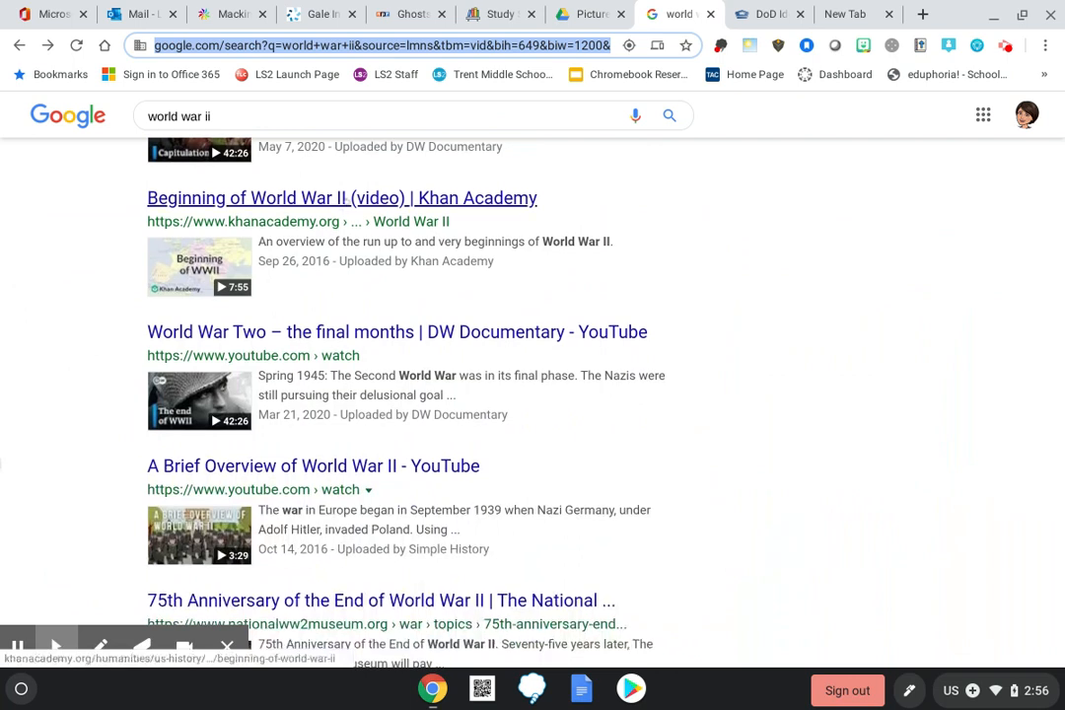
click(350, 197)
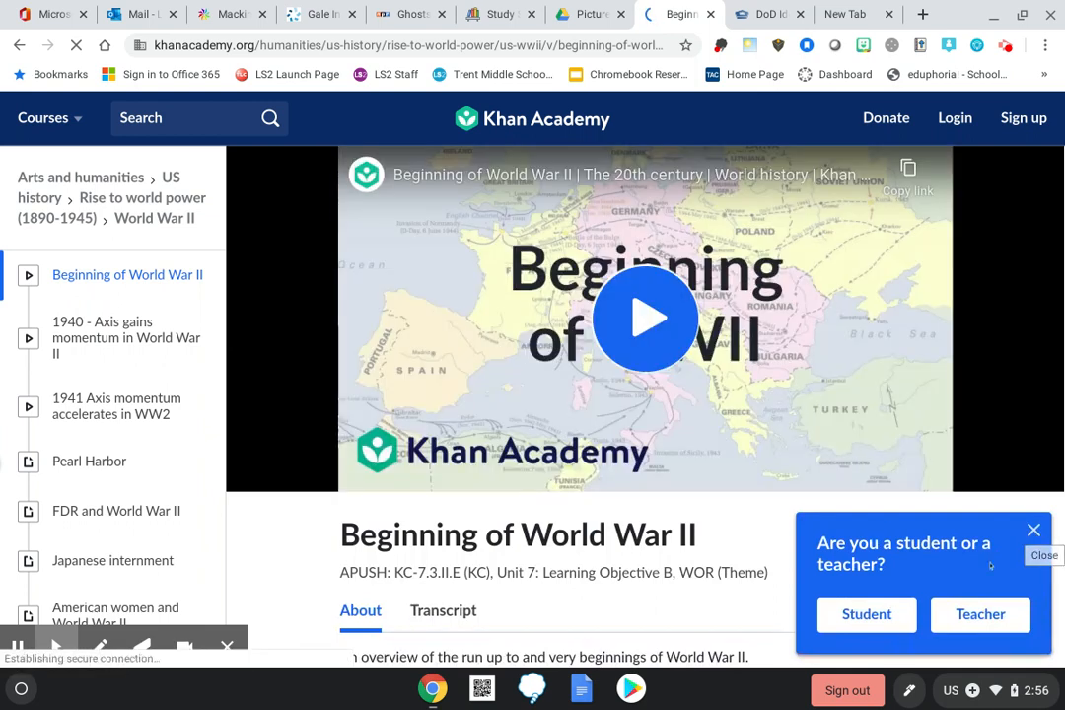
click(986, 614)
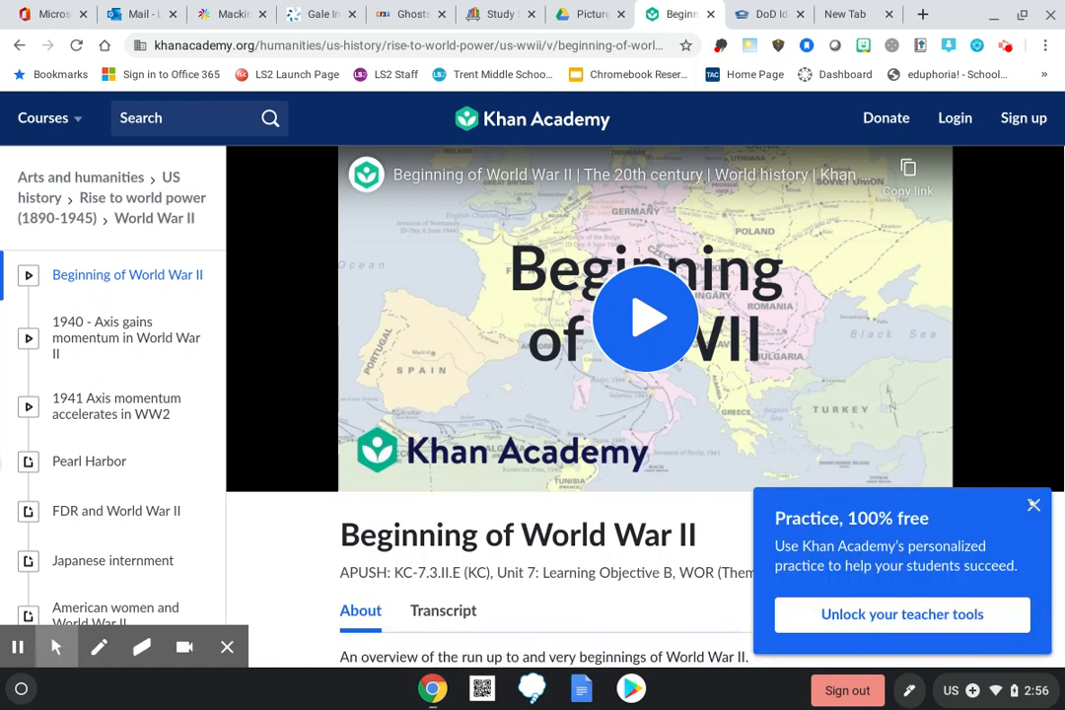
click(1033, 505)
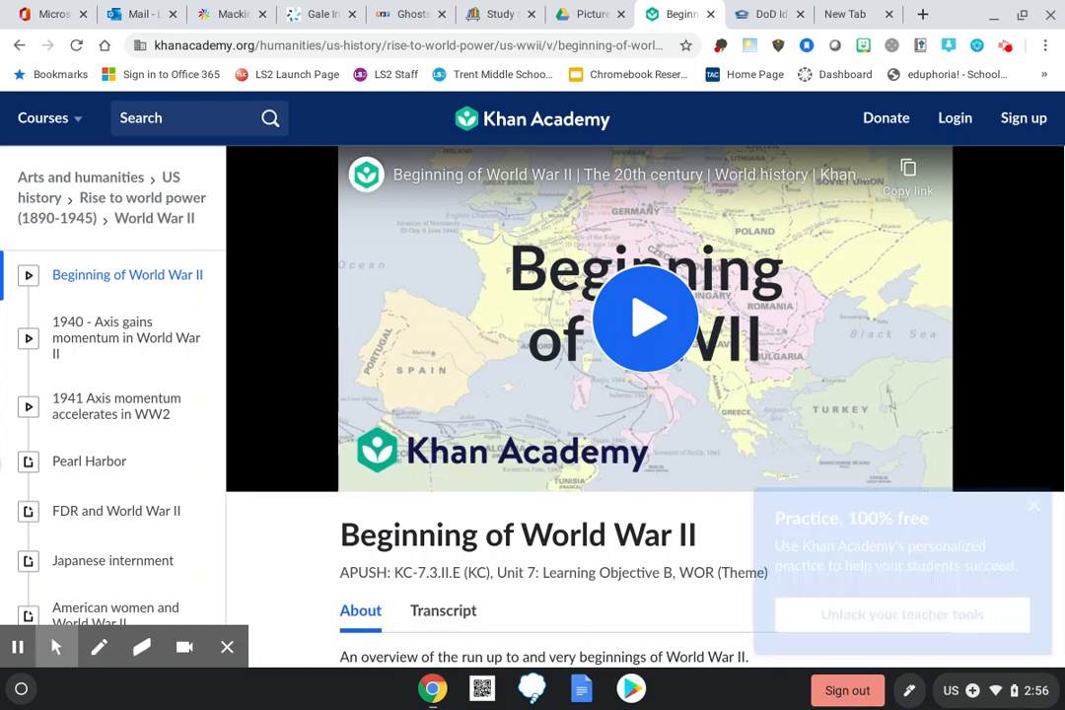
Step: Copy the Khan Academy page's web address and search for it in a new MyBib video citation in Study Skills
double_click(502, 47)
triple_click(501, 46)
key(ctrl+c)
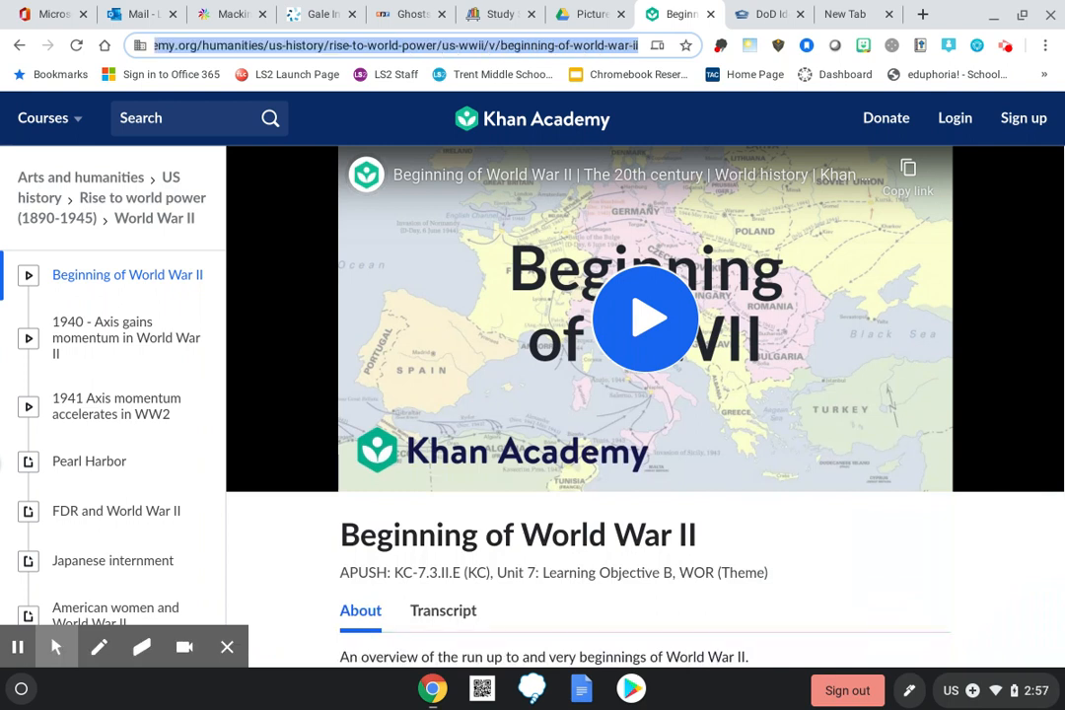
click(501, 13)
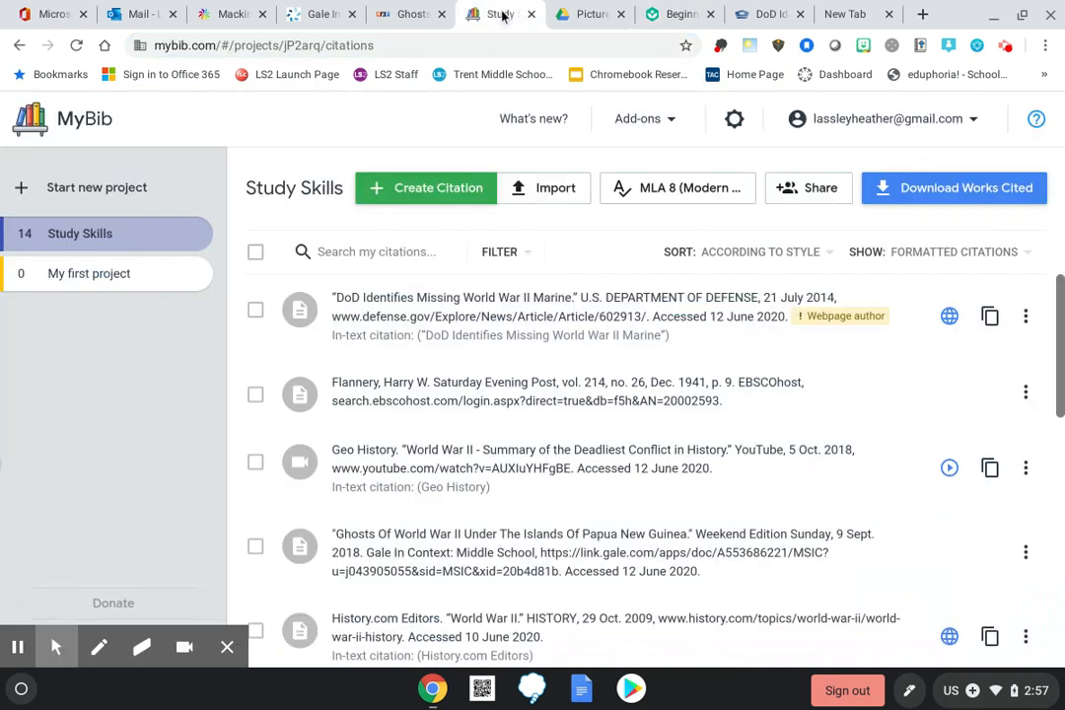
click(426, 187)
click(681, 294)
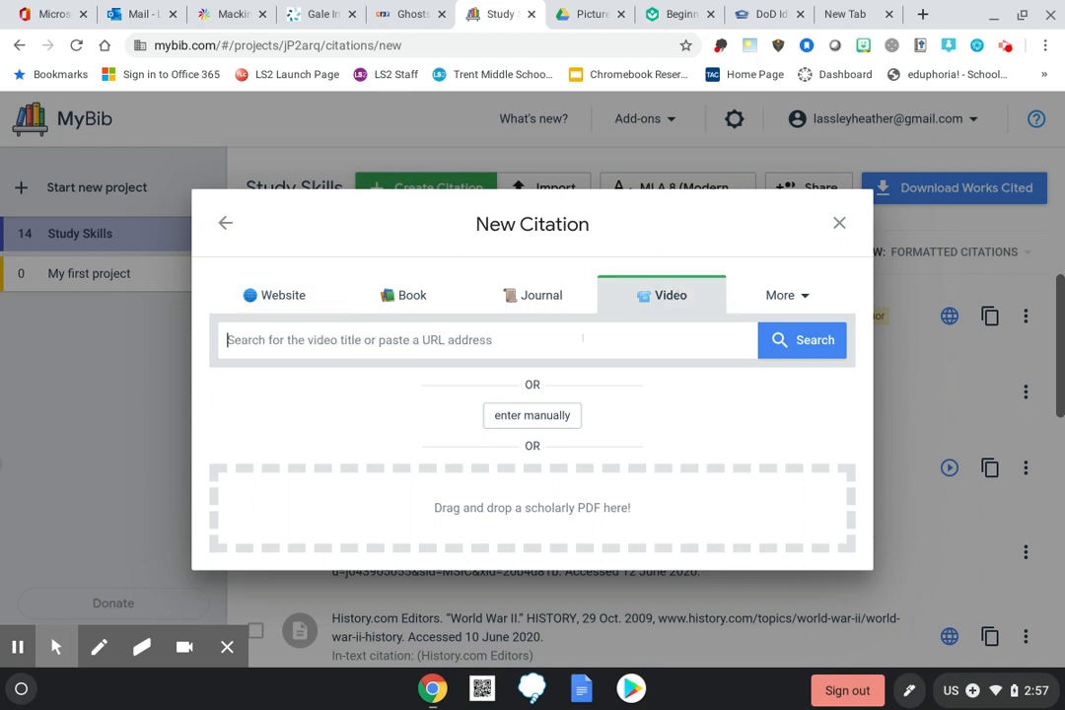
key(ctrl+v)
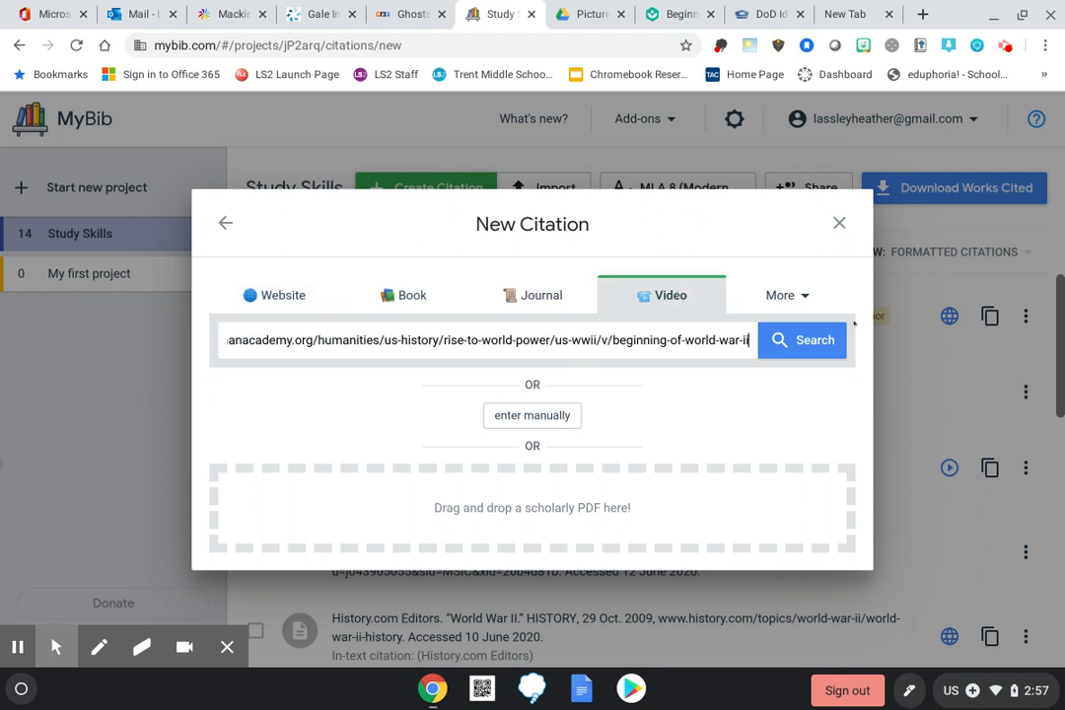
click(815, 340)
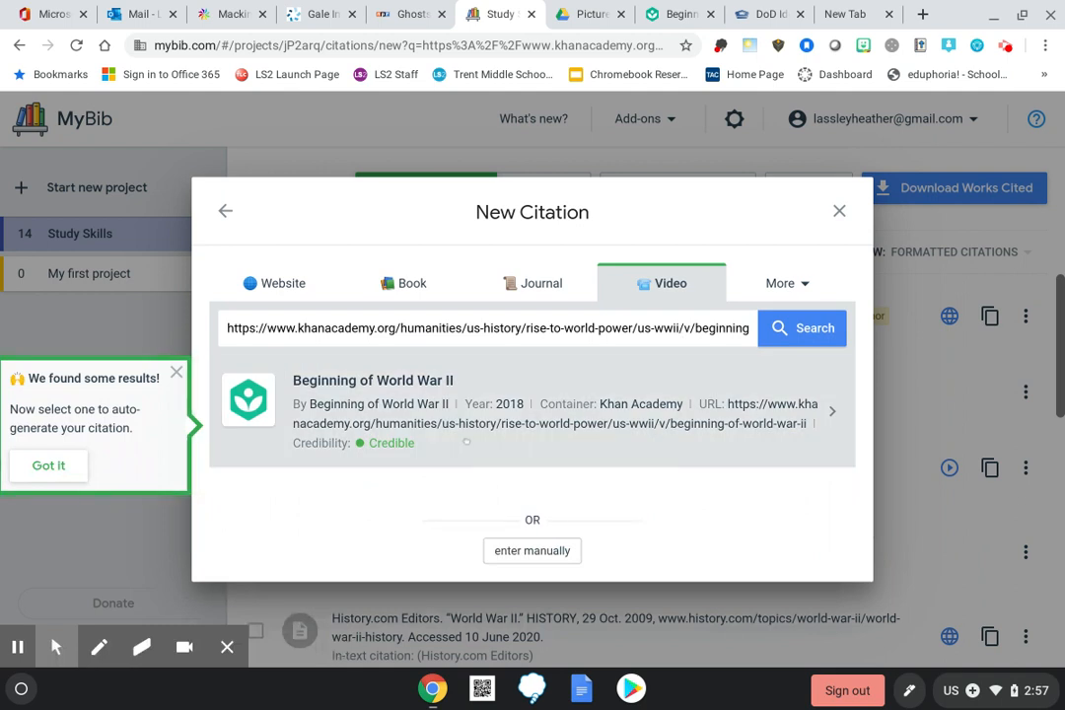
Step: Select the found "Beginning of World War II" result and review its author, title, date and website details
click(568, 450)
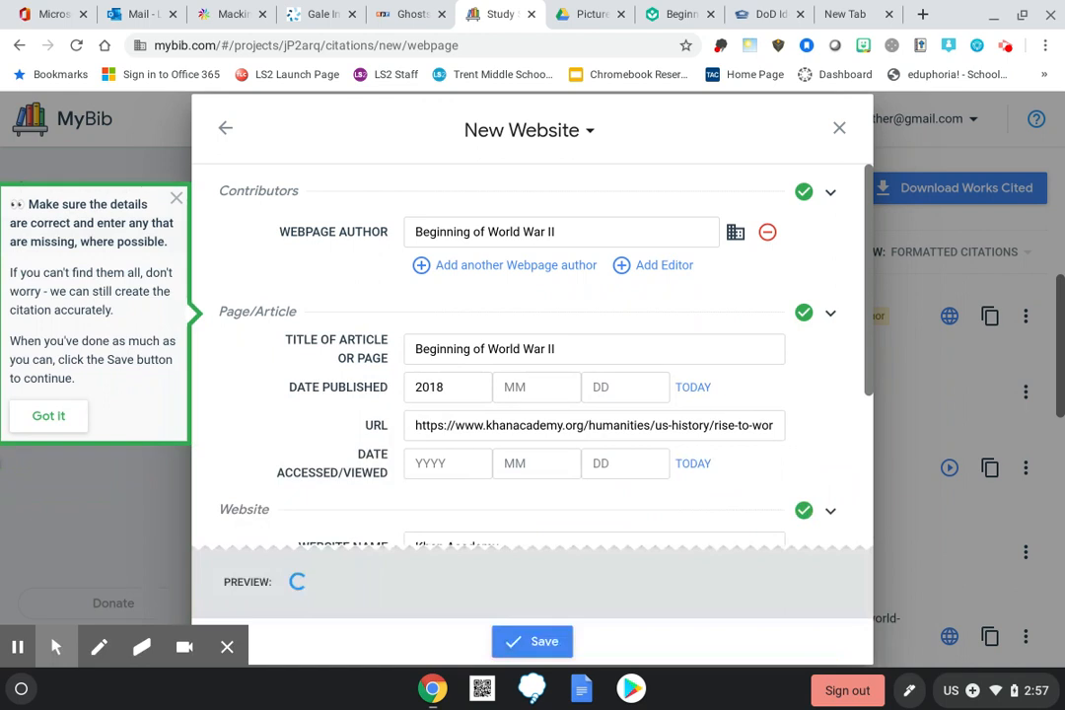
scroll(543, 251, down, 1)
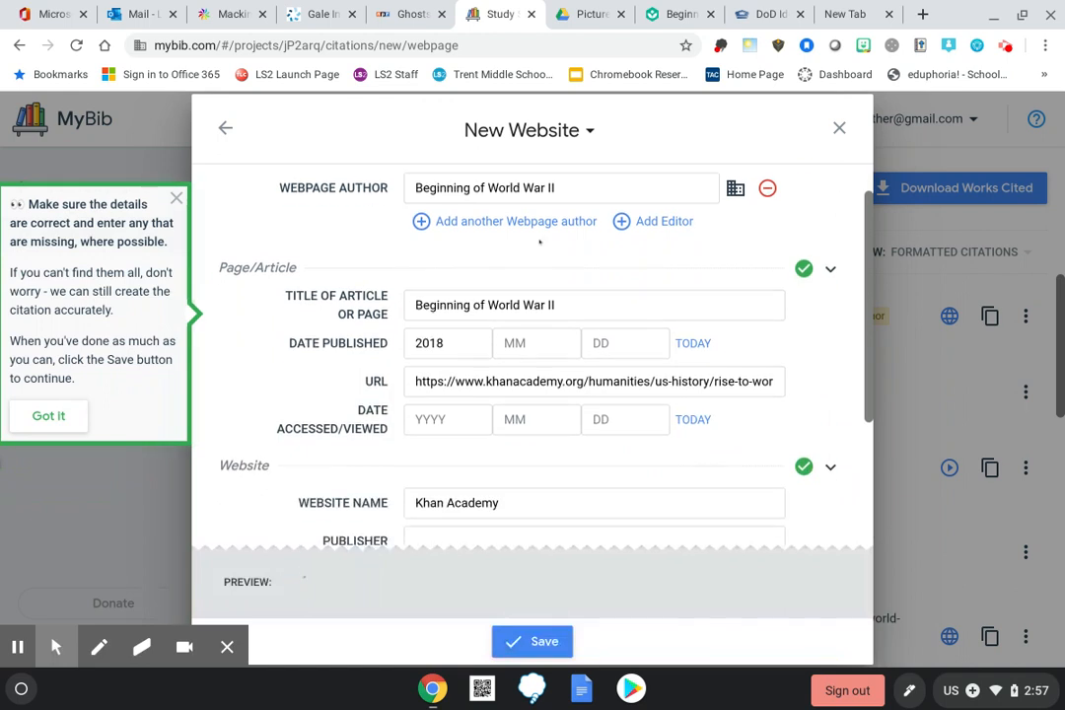
scroll(556, 259, up, 1)
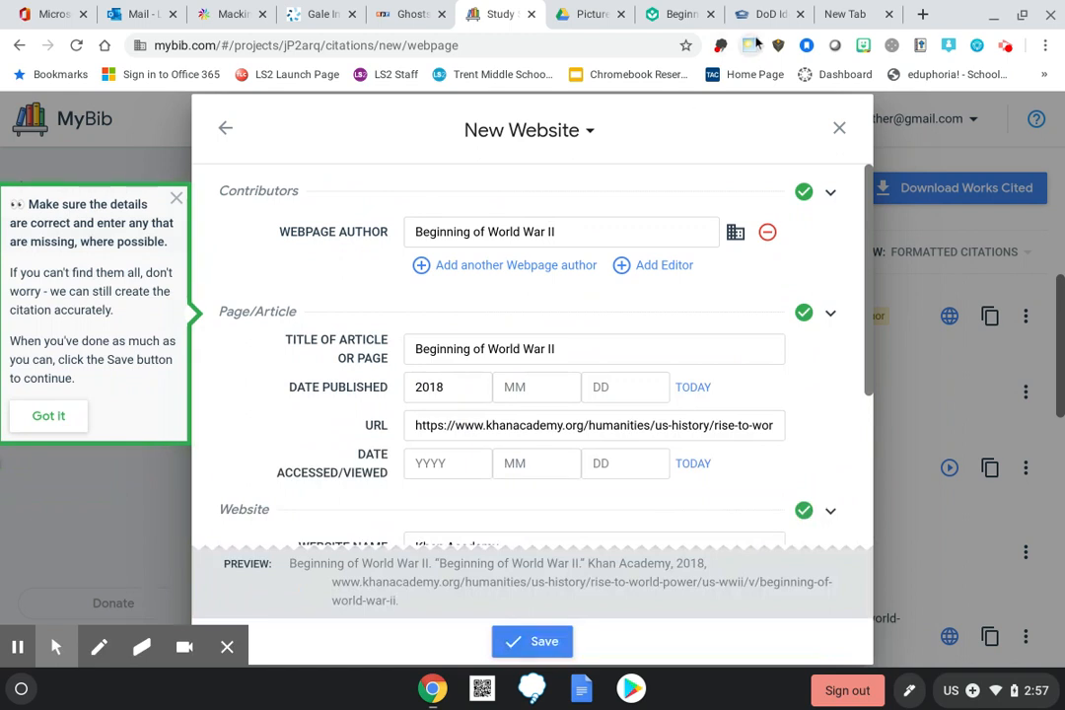
Step: Examine the Khan Academy "Beginning of World War II" page from top to footer for an author and publication details
click(667, 20)
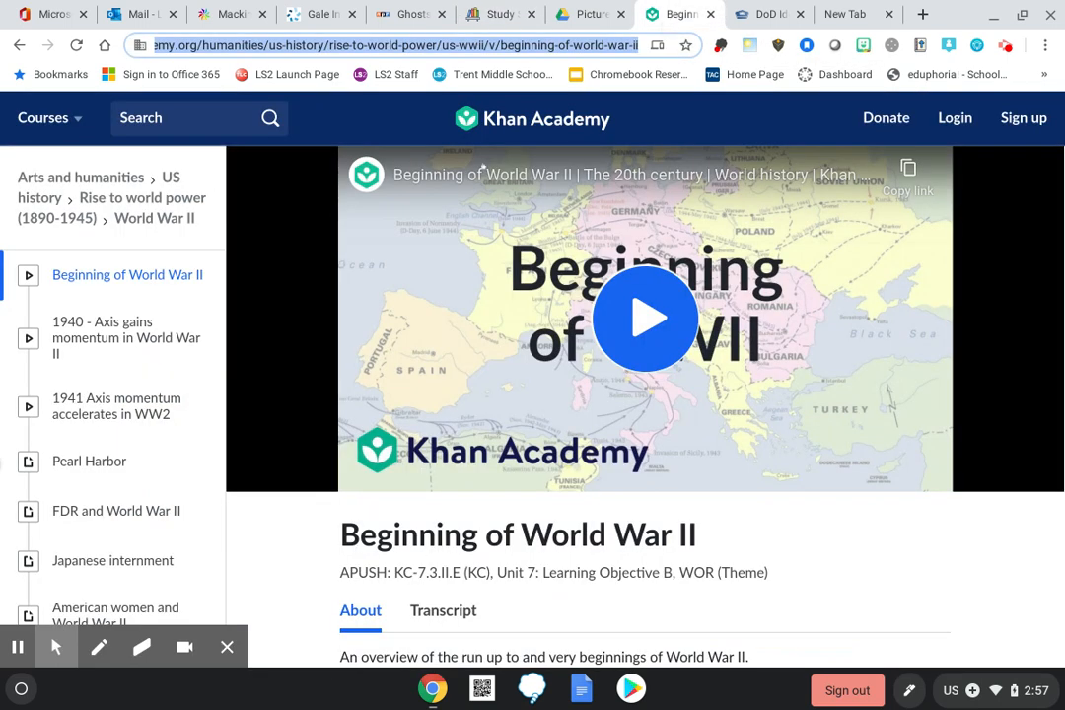
scroll(319, 320, down, 2)
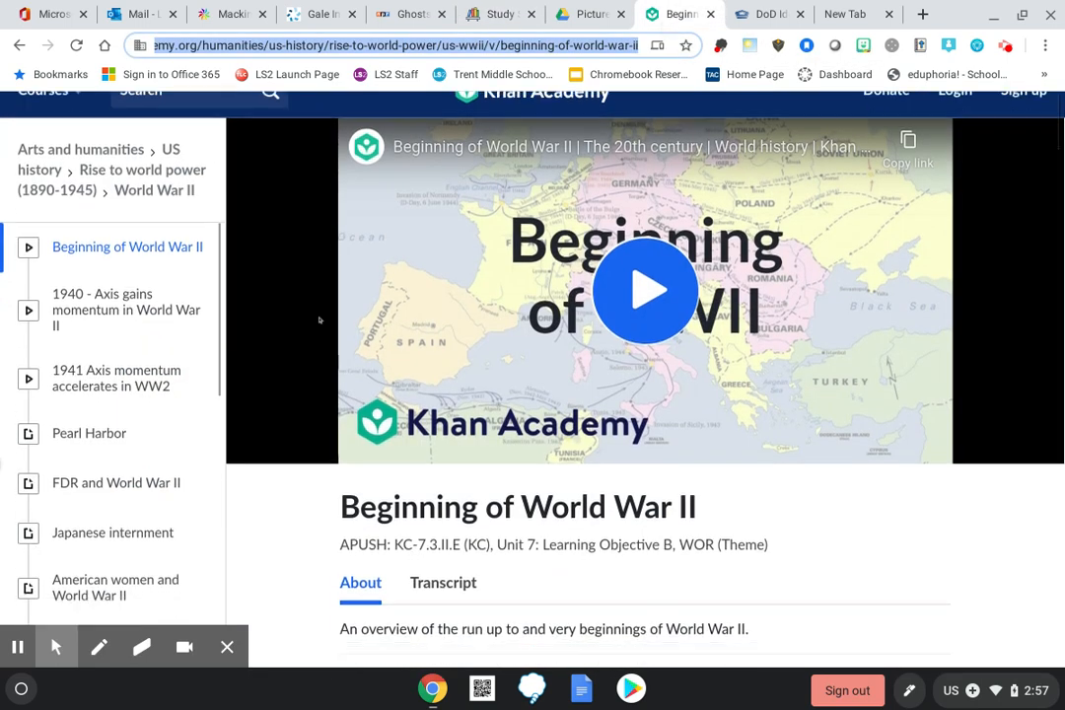
scroll(320, 320, down, 4)
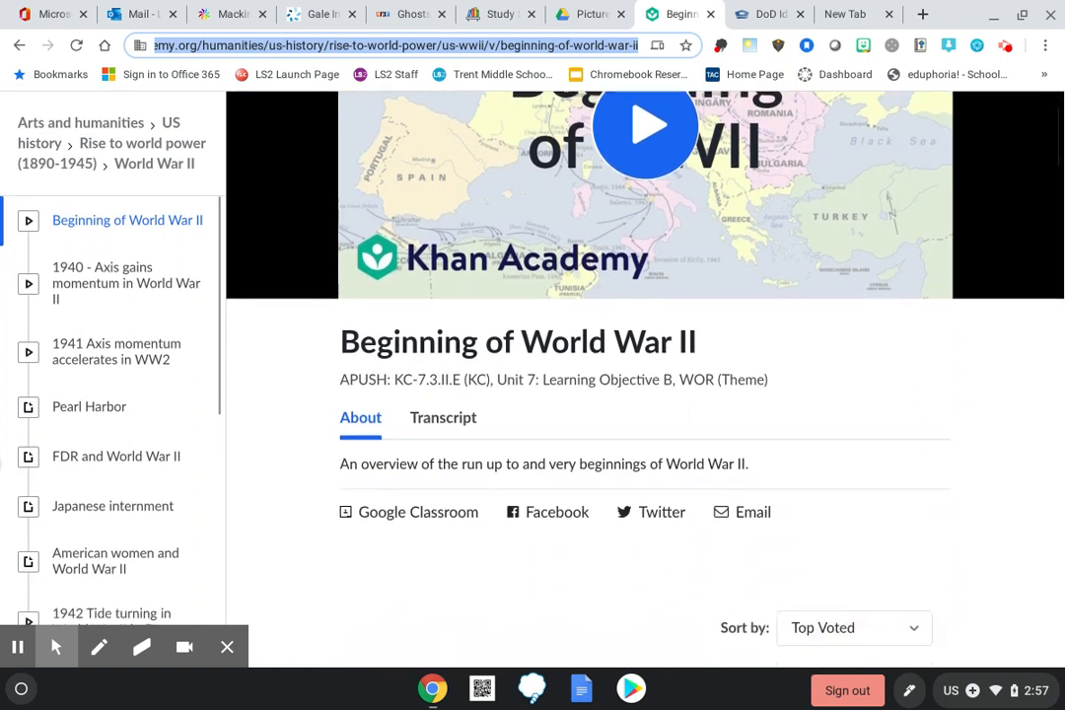
scroll(320, 319, down, 4)
scroll(645, 375, down, 3)
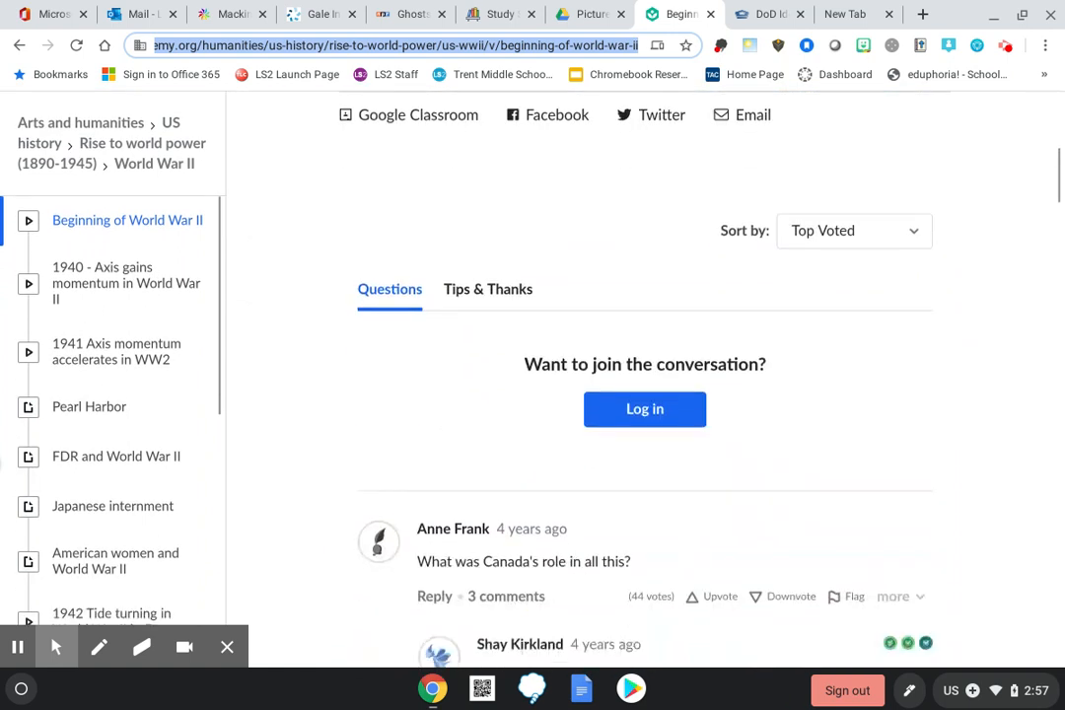
scroll(645, 375, up, 8)
scroll(645, 375, down, 1)
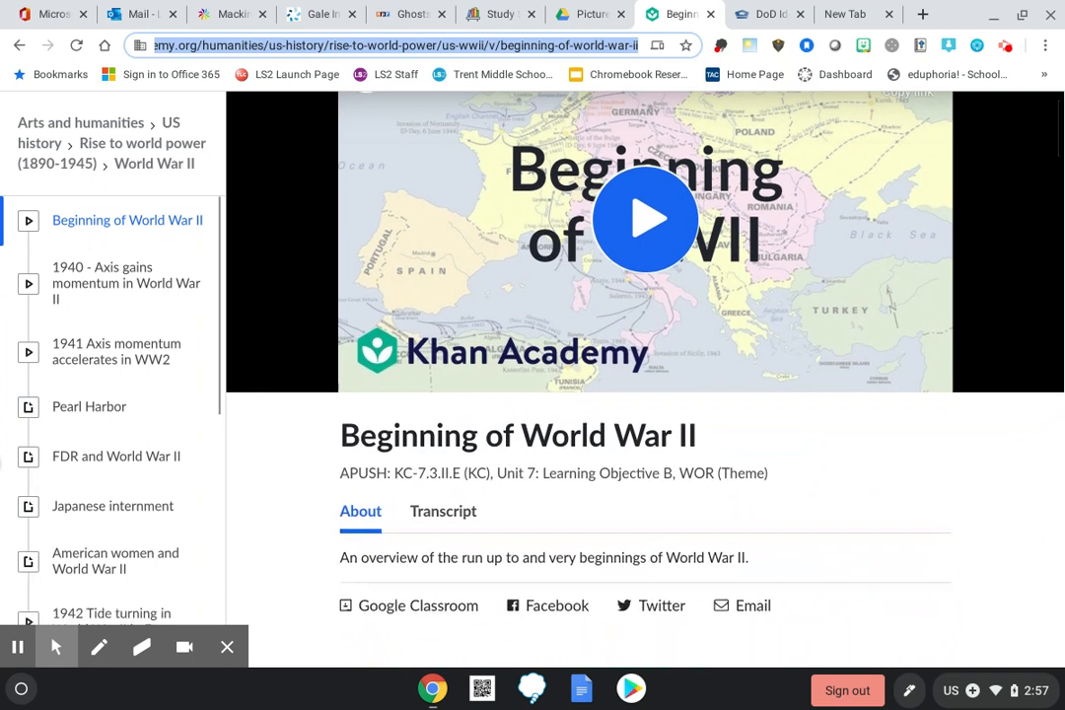
scroll(645, 374, down, 2)
scroll(645, 375, up, 2)
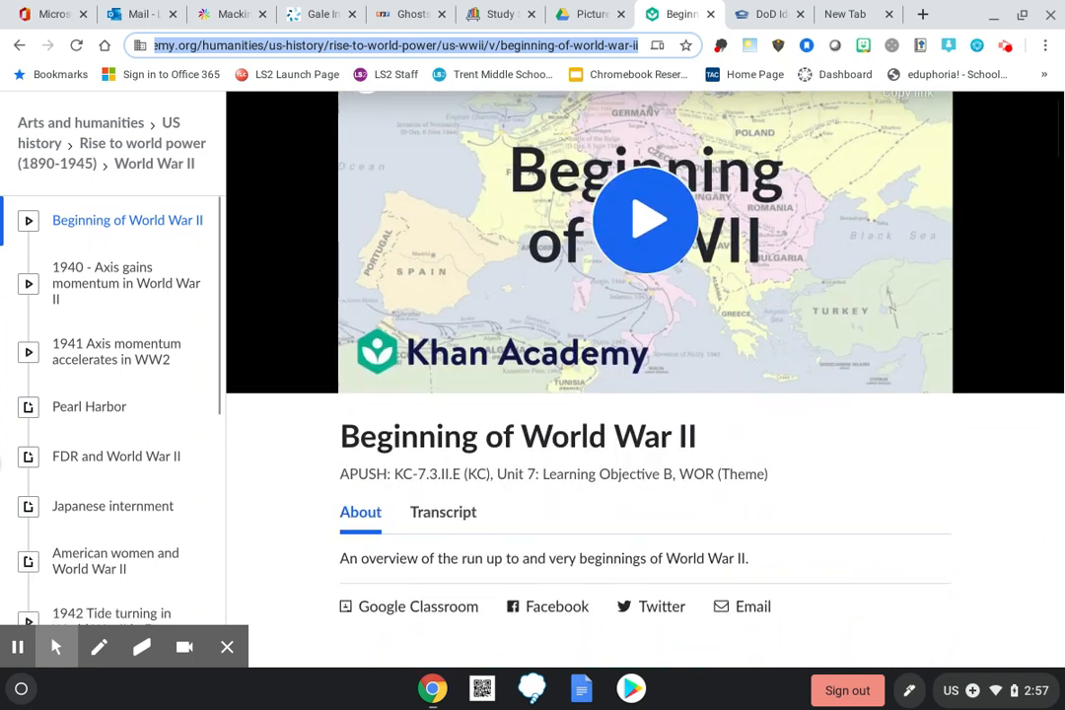
scroll(168, 361, down, 15)
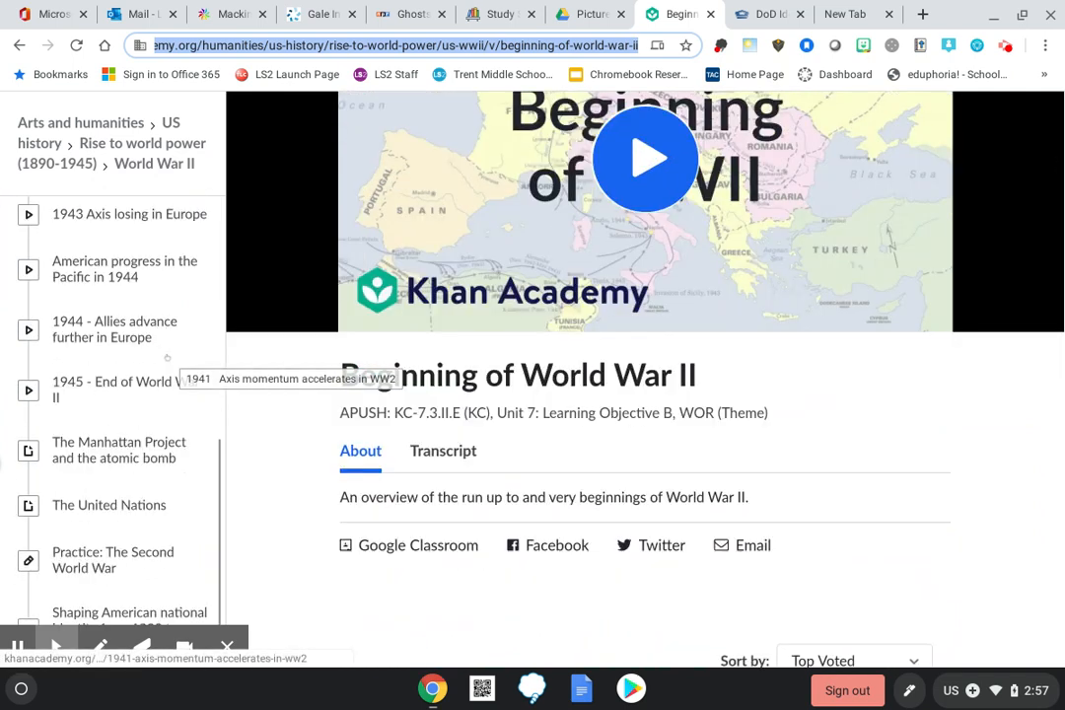
scroll(371, 294, down, 6)
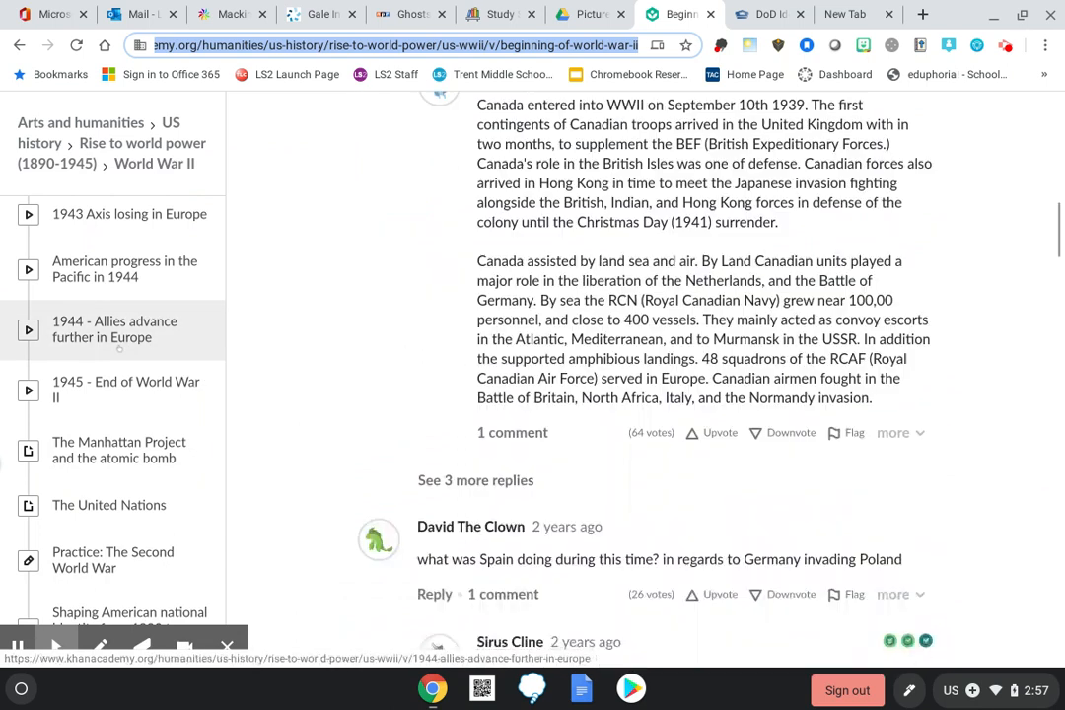
scroll(371, 294, down, 15)
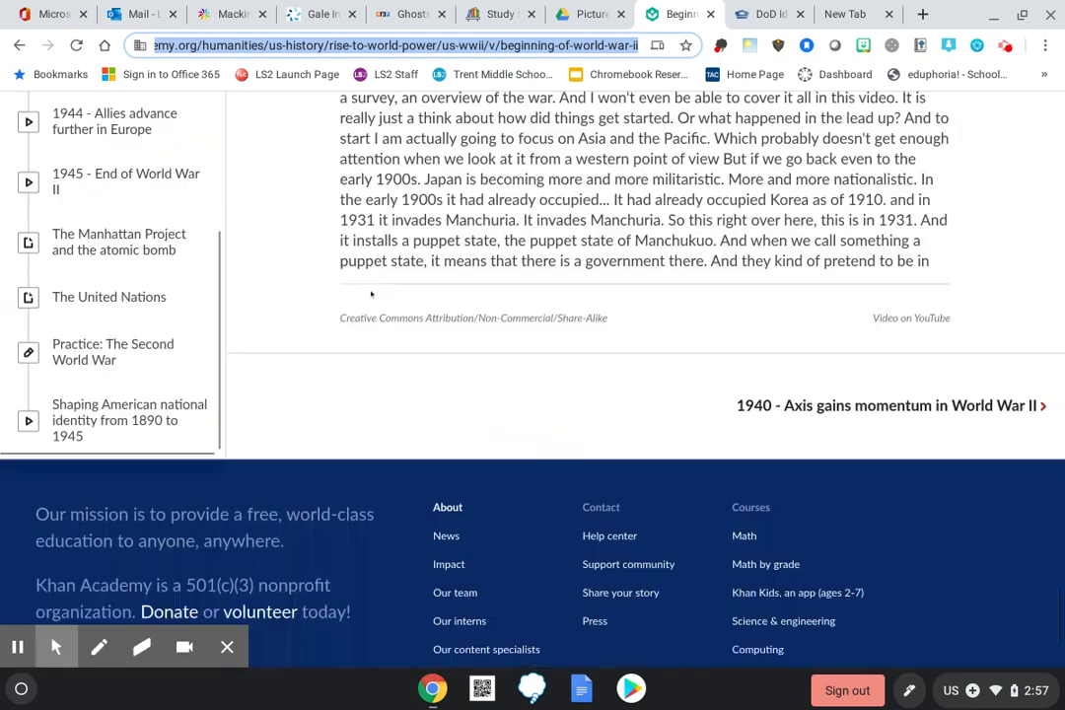
scroll(449, 319, up, 10)
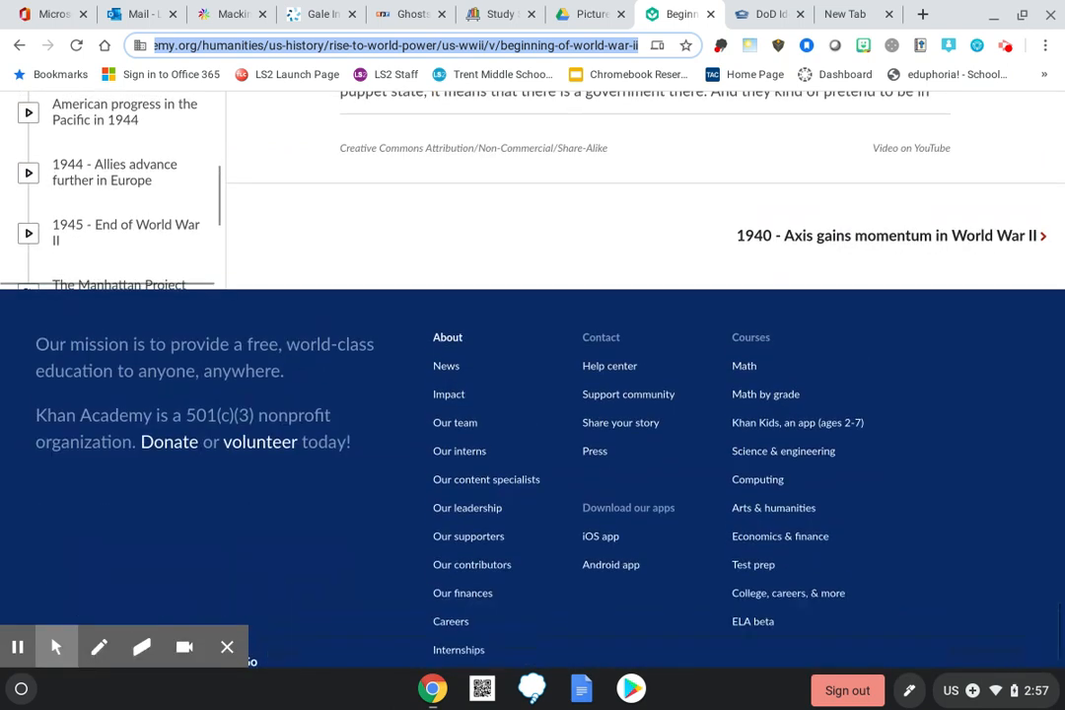
scroll(532, 375, down, 10)
scroll(533, 375, up, 2)
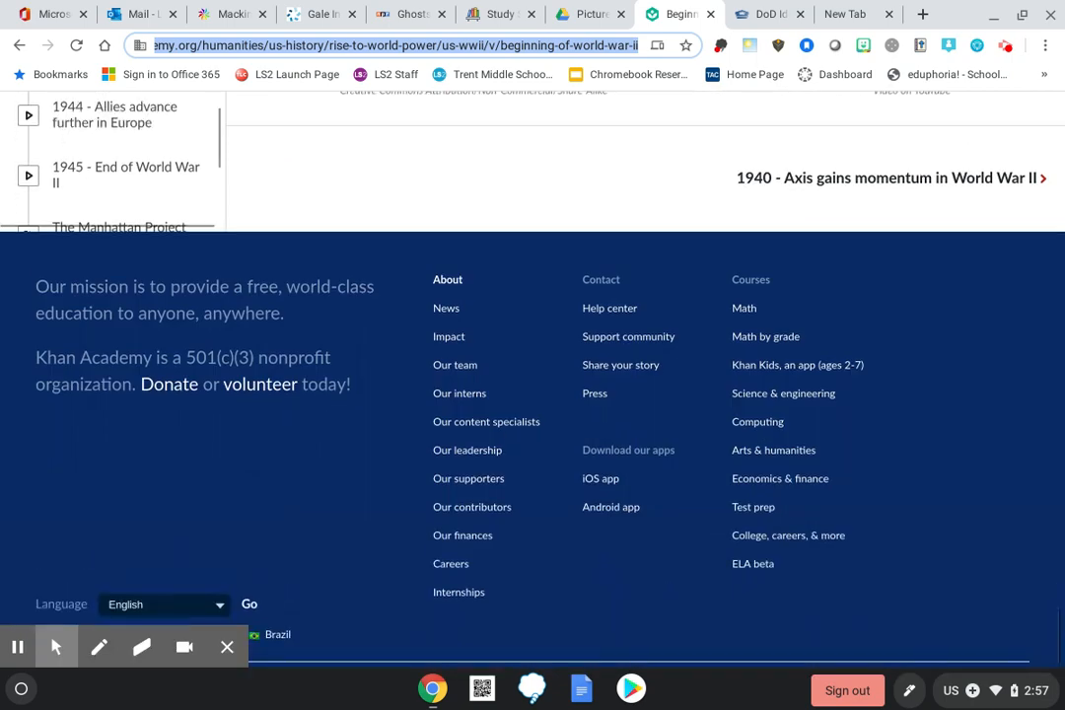
scroll(532, 375, up, 20)
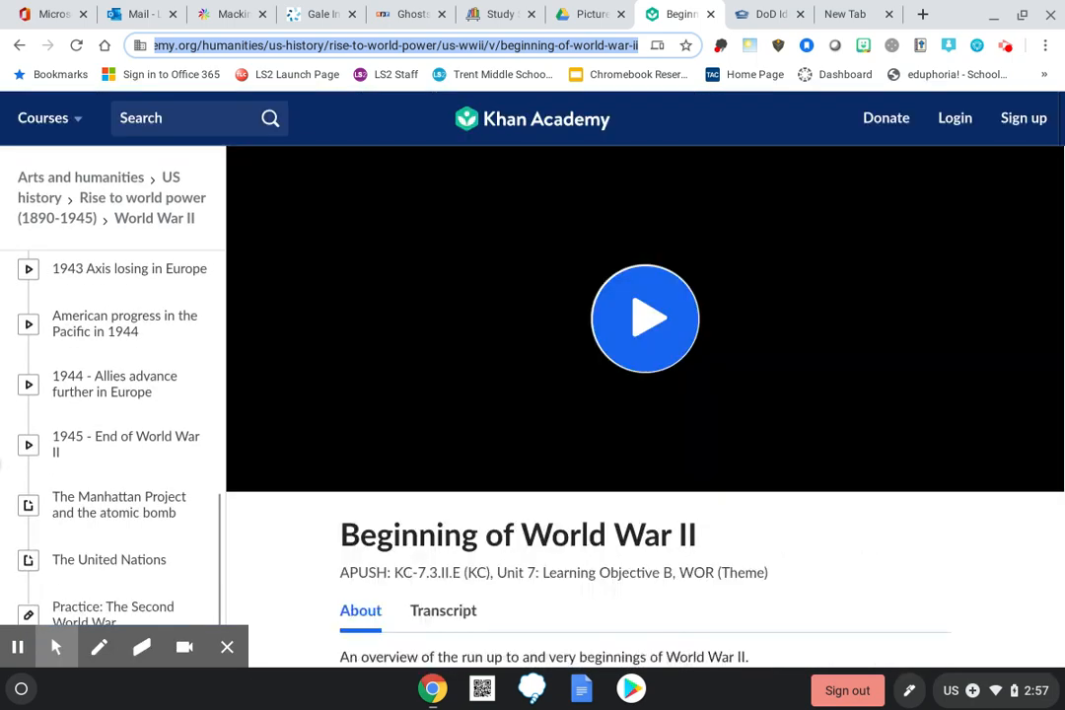
Step: Return to the MyBib citation form, clear the incorrect webpage author, and save the Khan Academy citation
click(490, 20)
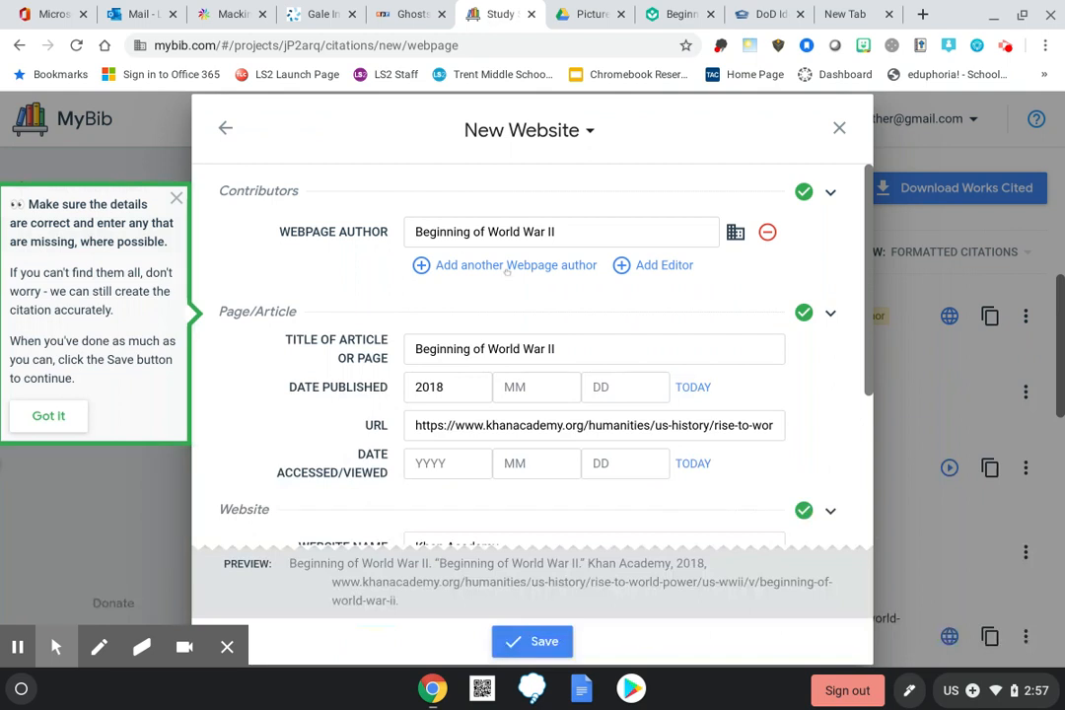
click(464, 236)
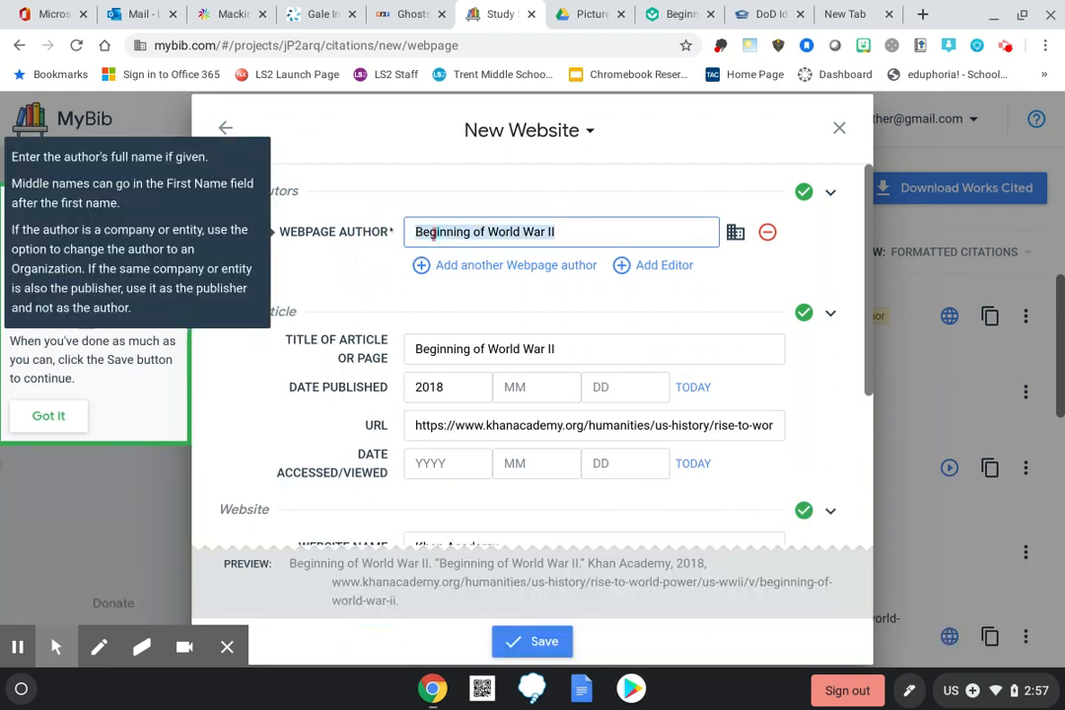
key(BackSpace)
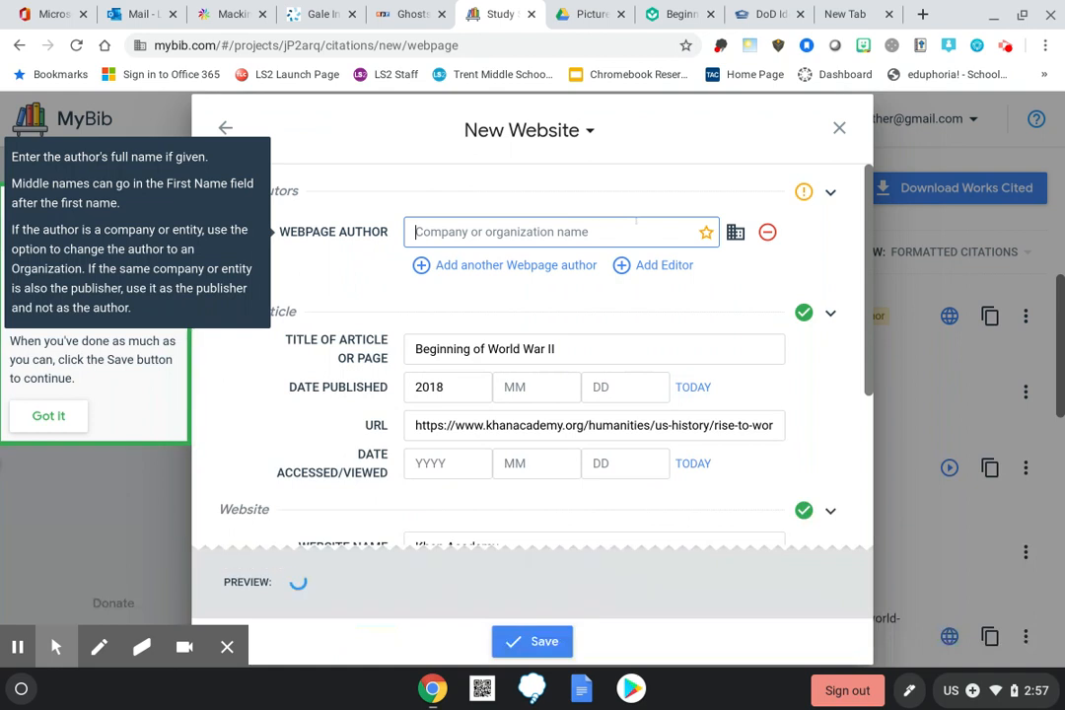
scroll(690, 345, down, 3)
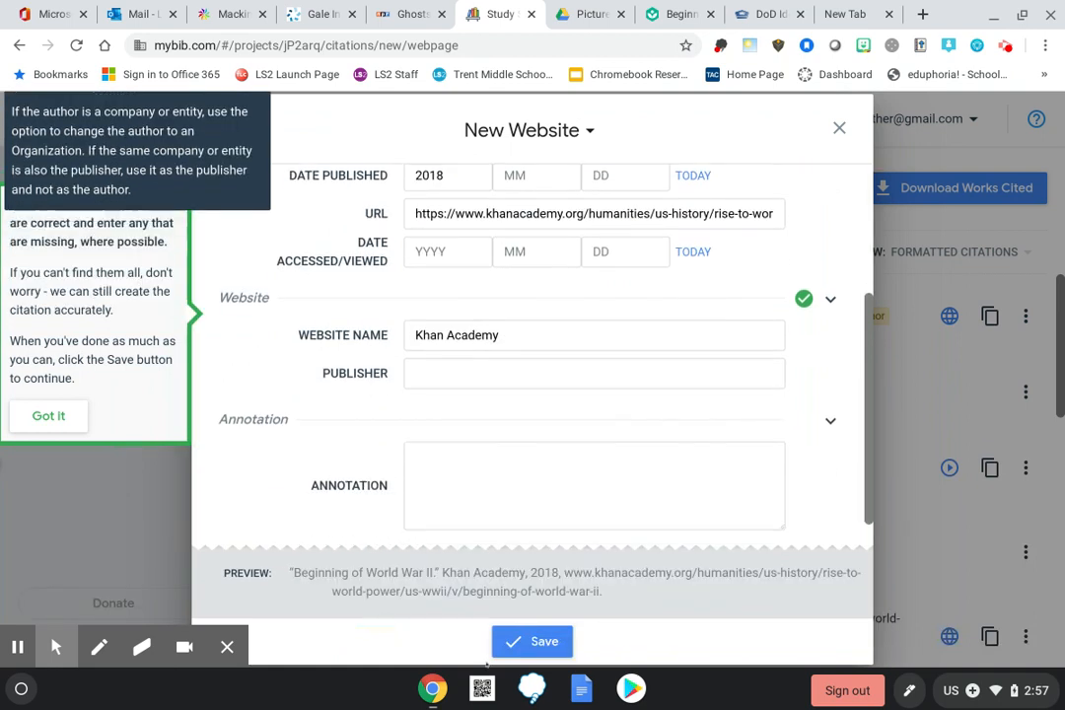
click(533, 641)
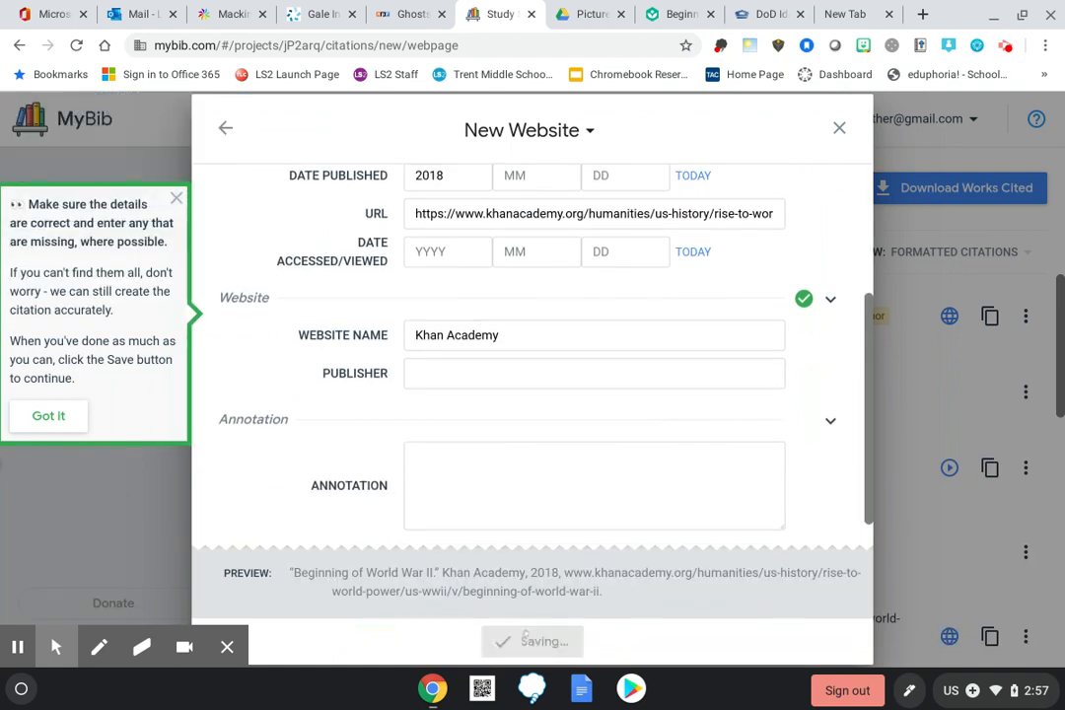